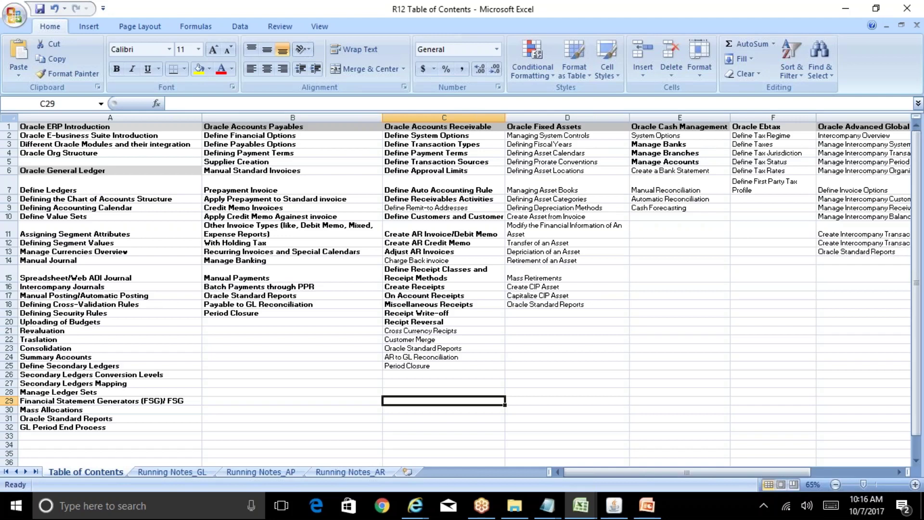
Switch to Oracle Applications and change the responsibility to Accounts Receivables Superuser, Reliance Cotton Ext INR
{"action": "left_click", "coordinate": [439, 213]}
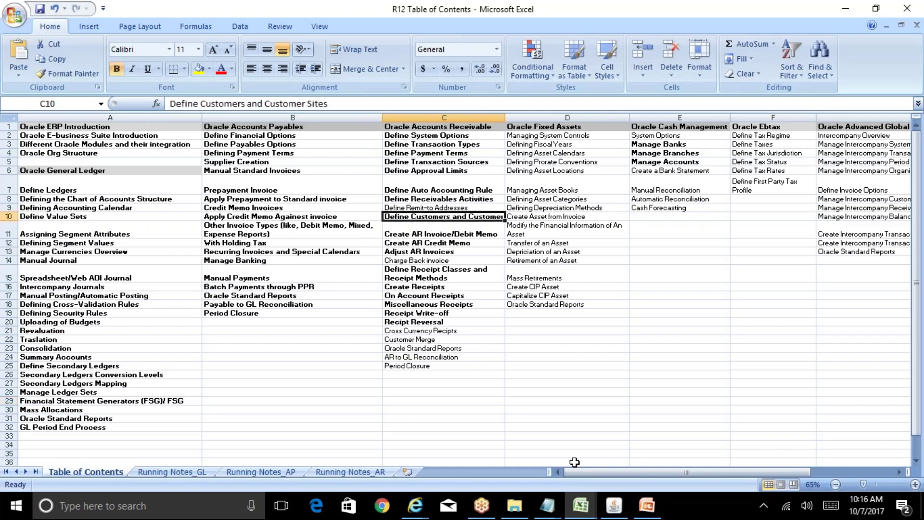
{"action": "left_click", "coordinate": [612, 513]}
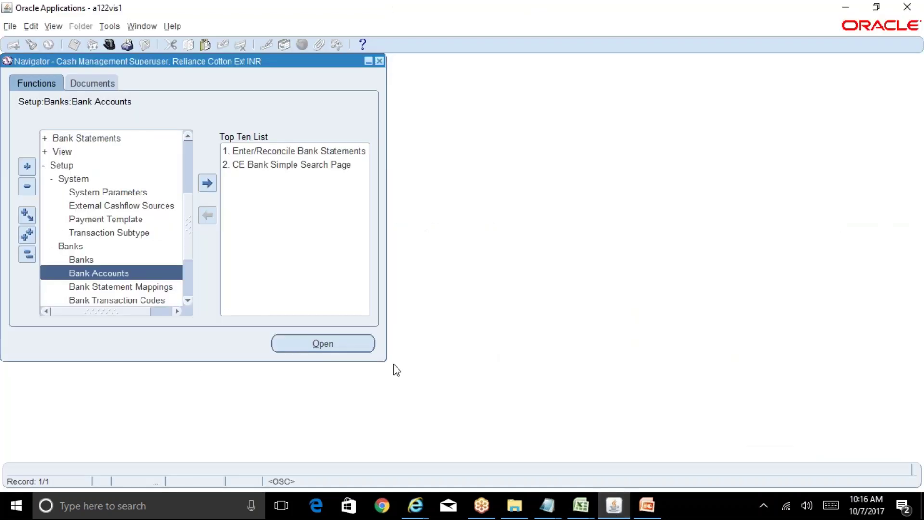
{"action": "left_click", "coordinate": [27, 253]}
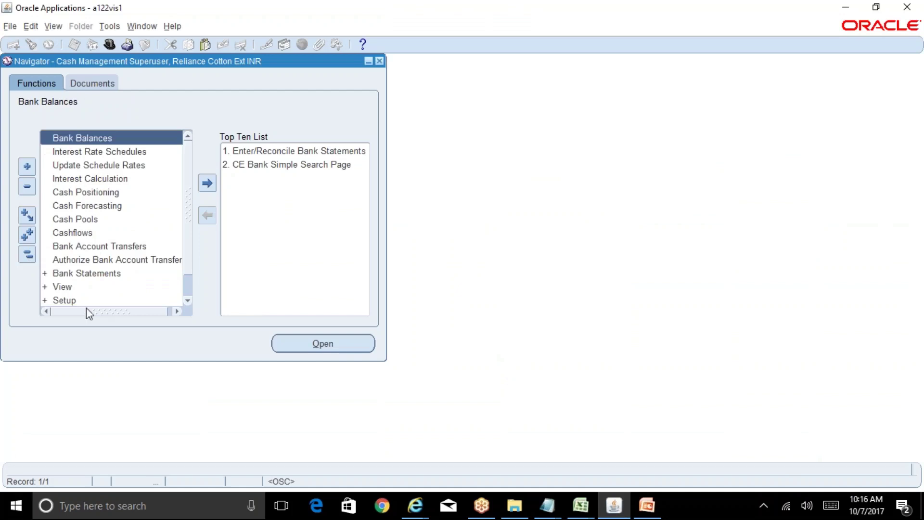
{"action": "key", "text": "alt+f"}
{"action": "key", "text": "r"}
{"action": "key", "text": "Down"}
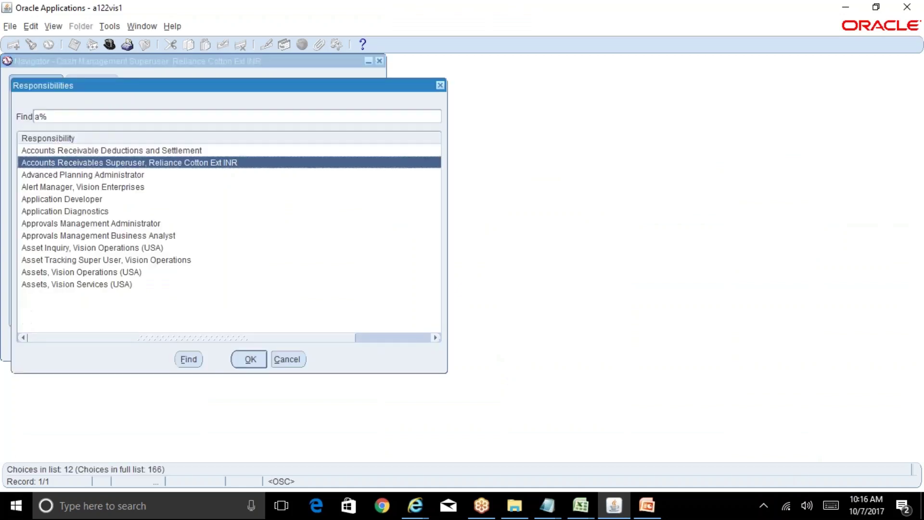
{"action": "key", "text": "Return"}
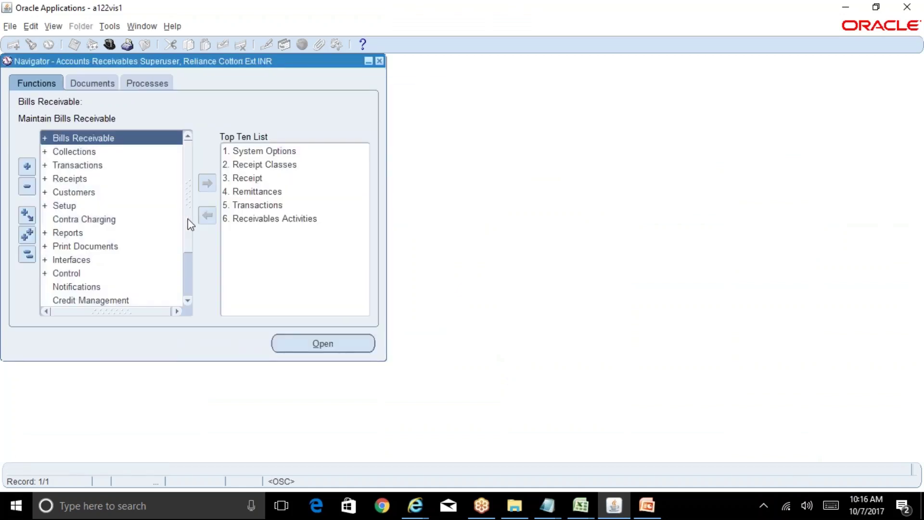
Expand Setup and its Receipts branch in the Navigator and look through the functions for the remit-to address setup
{"action": "mouse_move", "coordinate": [186, 221]}
{"action": "left_mouse_down"}
{"action": "mouse_move", "coordinate": [192, 285]}
{"action": "mouse_move", "coordinate": [187, 210]}
{"action": "left_mouse_up"}
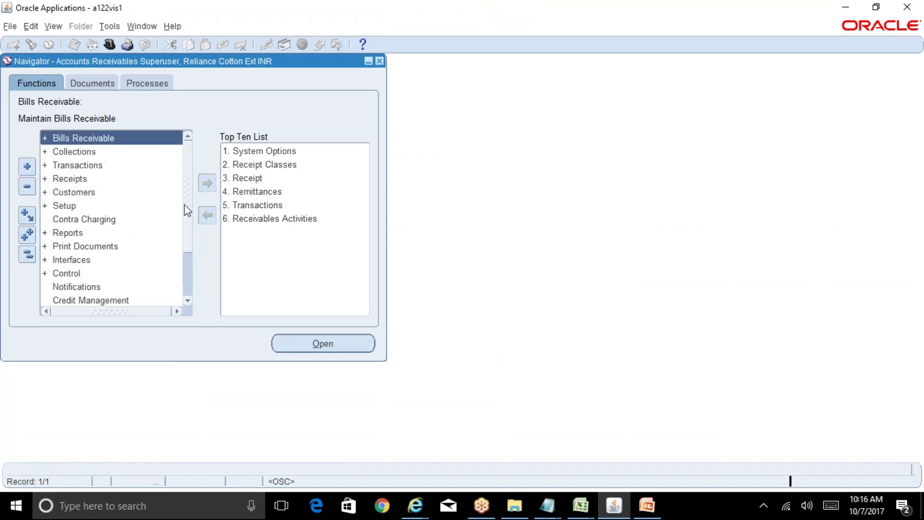
{"action": "double_click", "coordinate": [65, 205]}
{"action": "left_click", "coordinate": [77, 233]}
{"action": "double_click", "coordinate": [77, 232]}
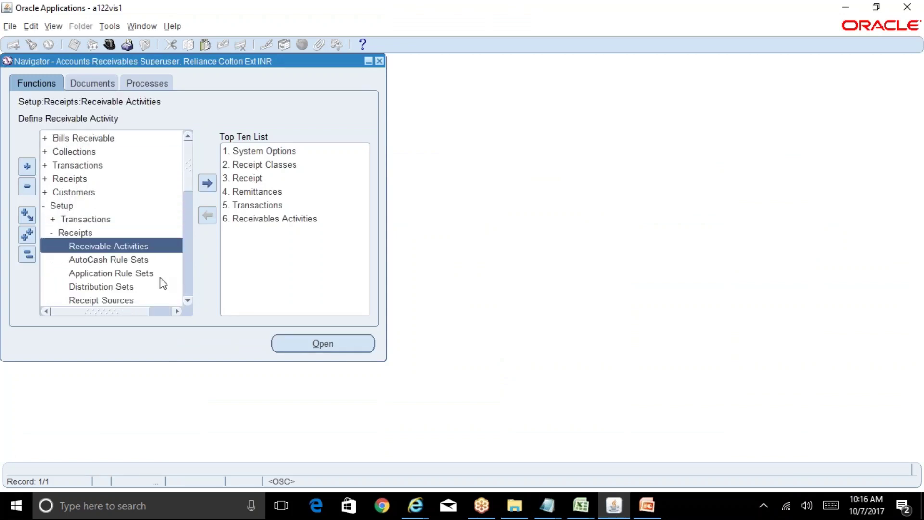
{"action": "scroll", "coordinate": [189, 300], "scroll_direction": "down", "scroll_amount": 5}
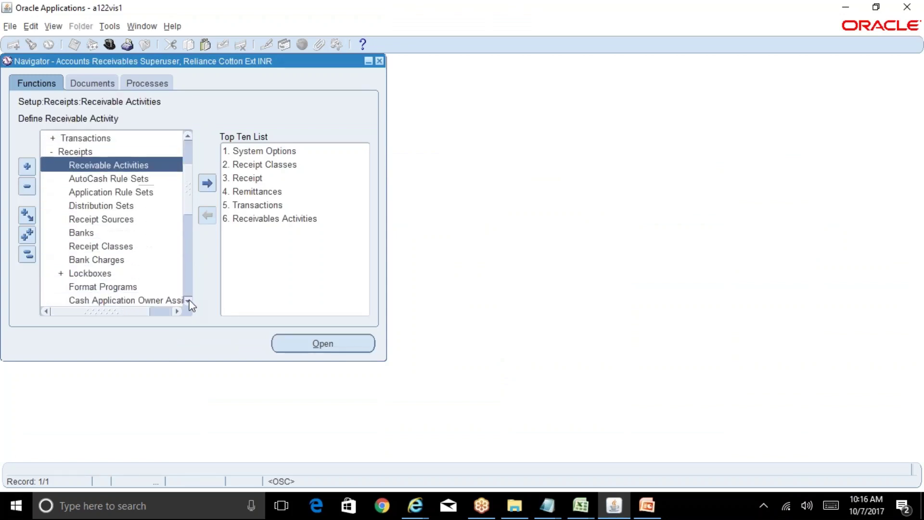
{"action": "left_click", "coordinate": [188, 301]}
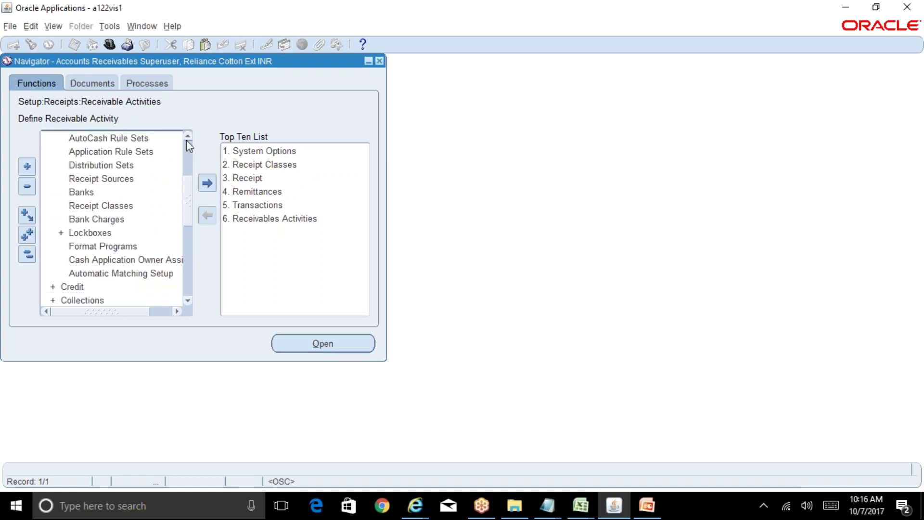
{"action": "scroll", "coordinate": [187, 133], "scroll_direction": "up", "scroll_amount": 5}
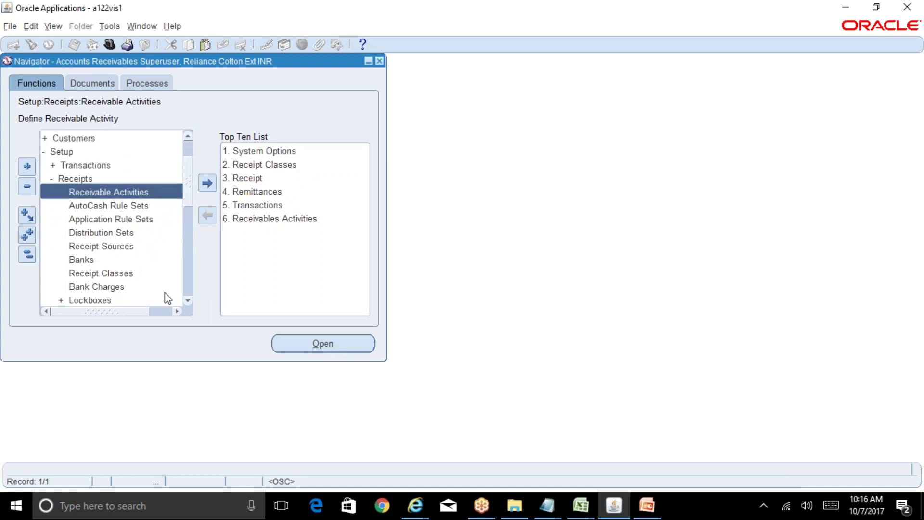
Find form functions matching %remit%, open AR Remit To Address, and switch to its Remit-To Addresses page in Internet Explorer
{"action": "key", "text": "ctrl+l"}
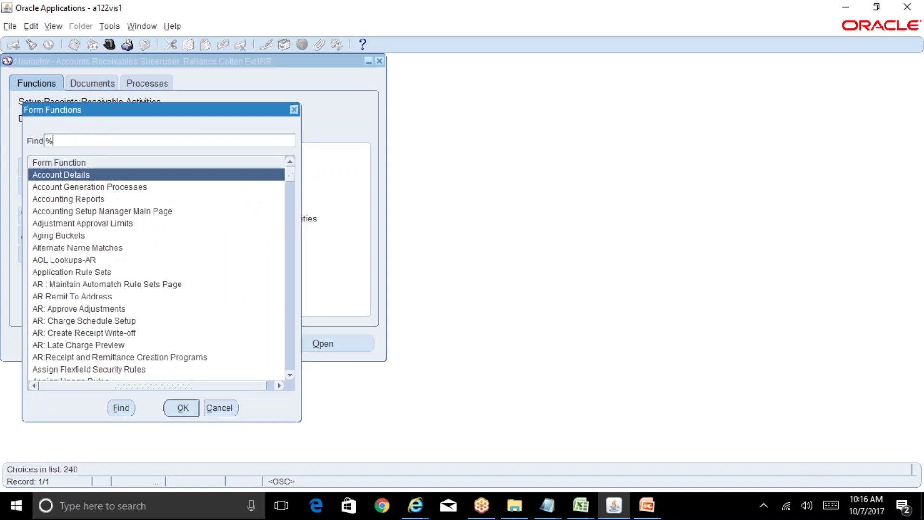
{"action": "type", "text": "remit%"}
{"action": "key", "text": "Return"}
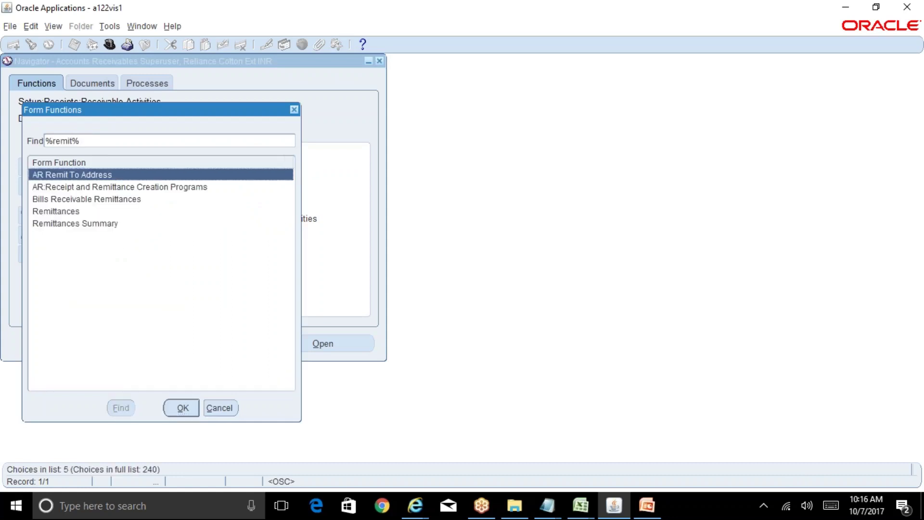
{"action": "key", "text": "Return"}
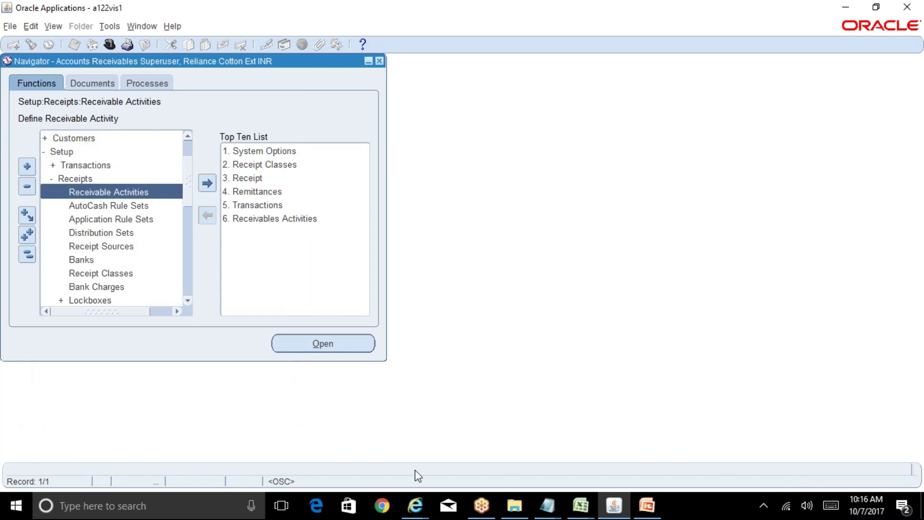
{"action": "mouse_move", "coordinate": [416, 505]}
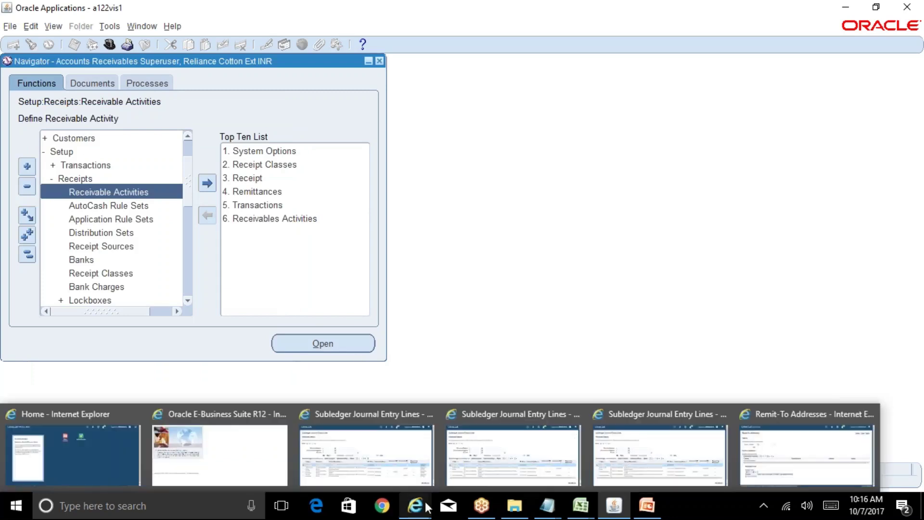
{"action": "left_click", "coordinate": [775, 452]}
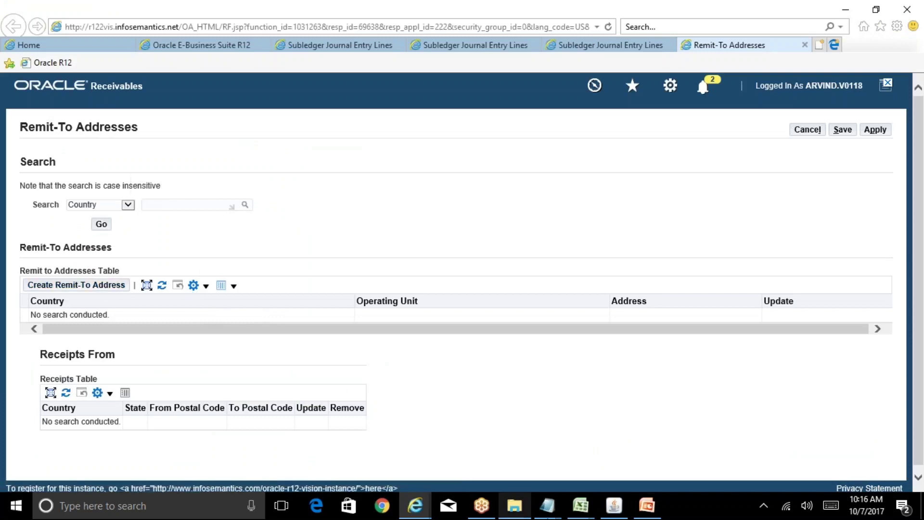
Switch to the BR100_Financials_AR workbook, find "remit" in the Overview sheet, and review the linked Defining Remit-To Addresses sheet
{"action": "mouse_move", "coordinate": [581, 505]}
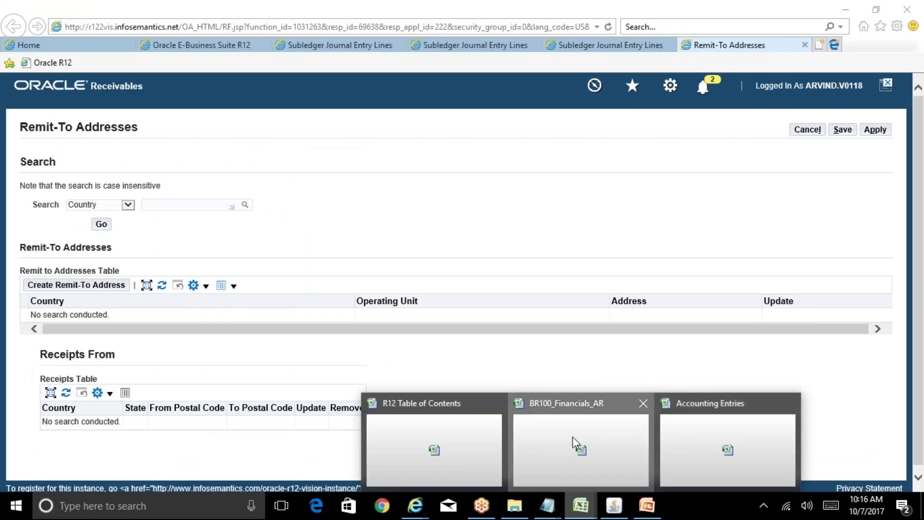
{"action": "left_click", "coordinate": [575, 443]}
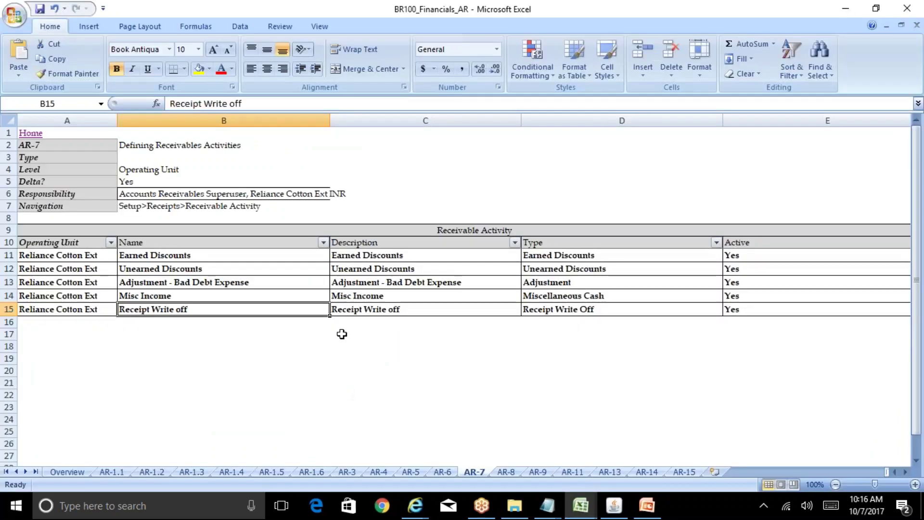
{"action": "left_click", "coordinate": [37, 134]}
{"action": "key", "text": "ctrl+f"}
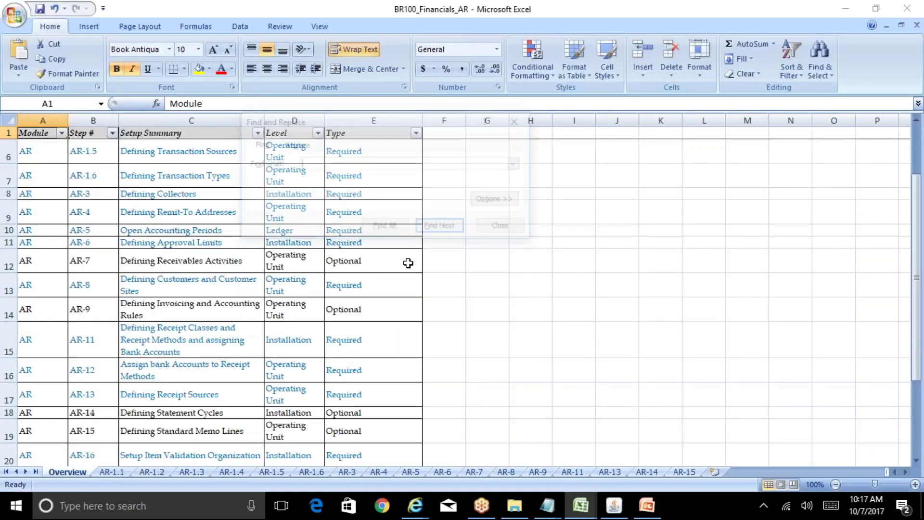
{"action": "type", "text": "remit"}
{"action": "key", "text": "Return"}
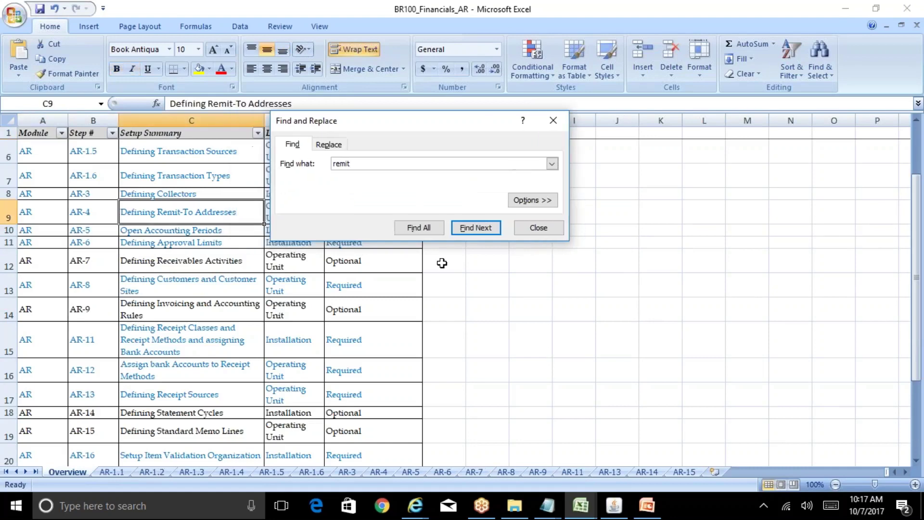
{"action": "key", "text": "Escape"}
{"action": "left_click", "coordinate": [229, 213]}
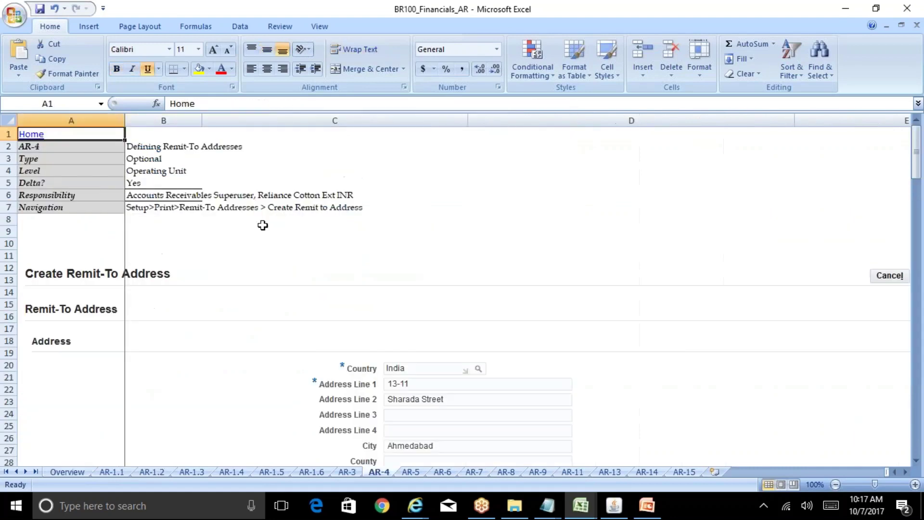
{"action": "left_click_drag", "start_coordinate": [919, 166], "coordinate": [920, 292]}
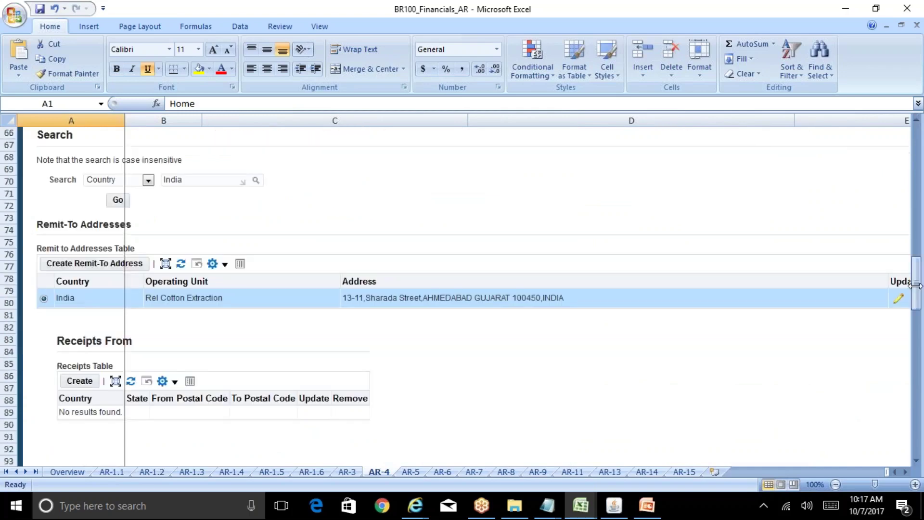
Return to the Remit-To Addresses page in Internet Explorer and search for addresses with the country India
{"action": "key", "text": "alt+Tab"}
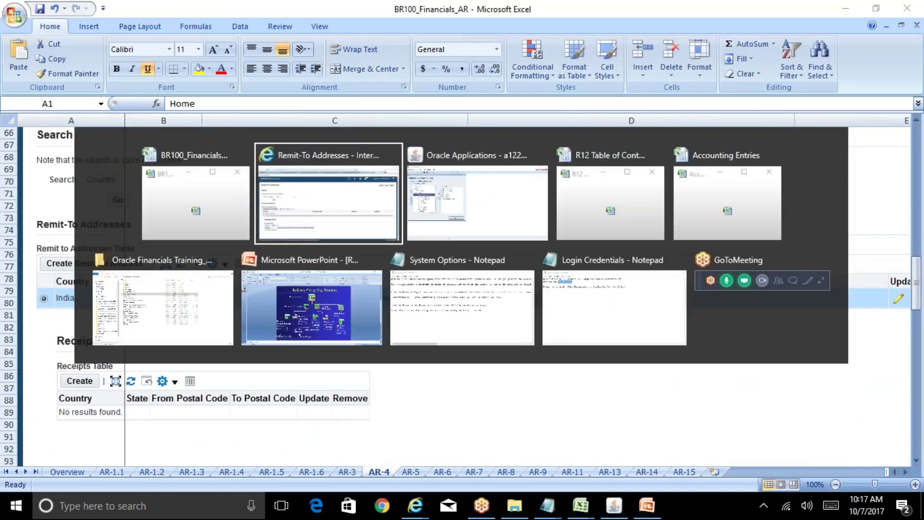
{"action": "type", "text": "India"}
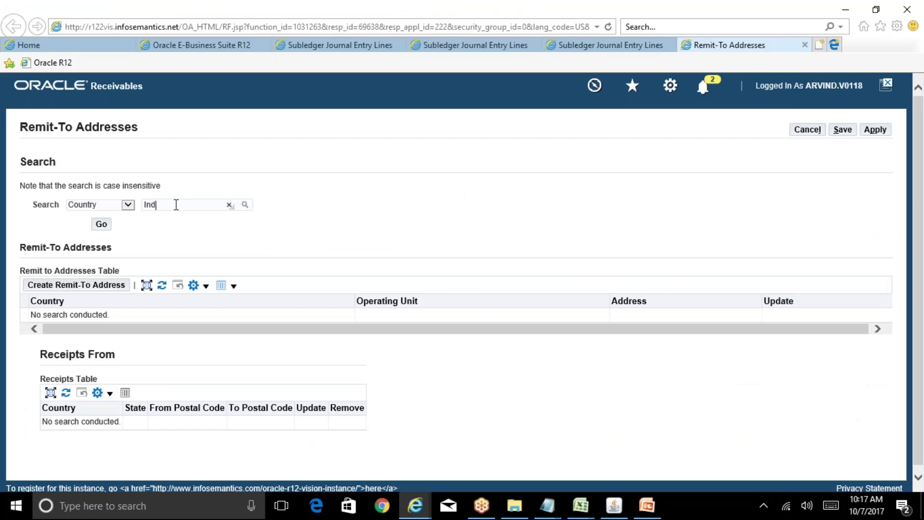
{"action": "left_click", "coordinate": [102, 225]}
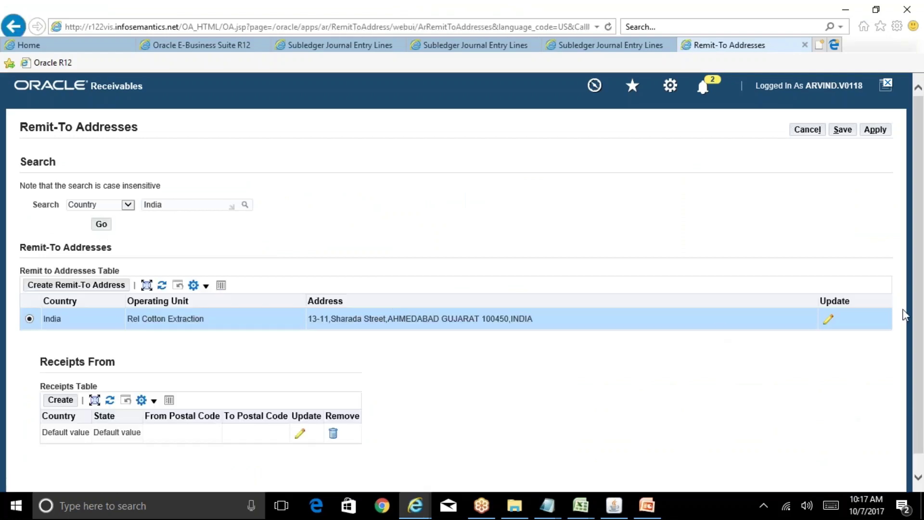
{"action": "scroll", "coordinate": [557, 312], "scroll_direction": "down", "scroll_amount": 1}
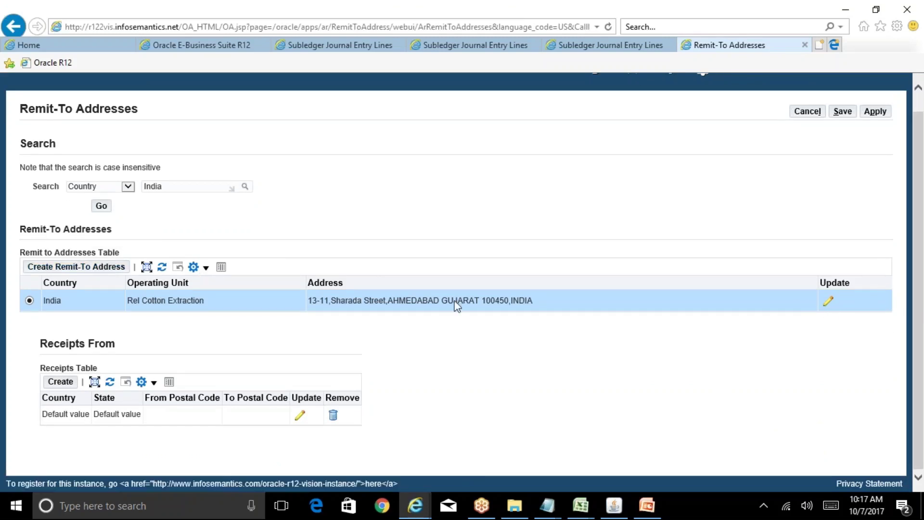
Open the India remit-to address for update, review its address and account site details, and cancel without changes
{"action": "left_click", "coordinate": [829, 301]}
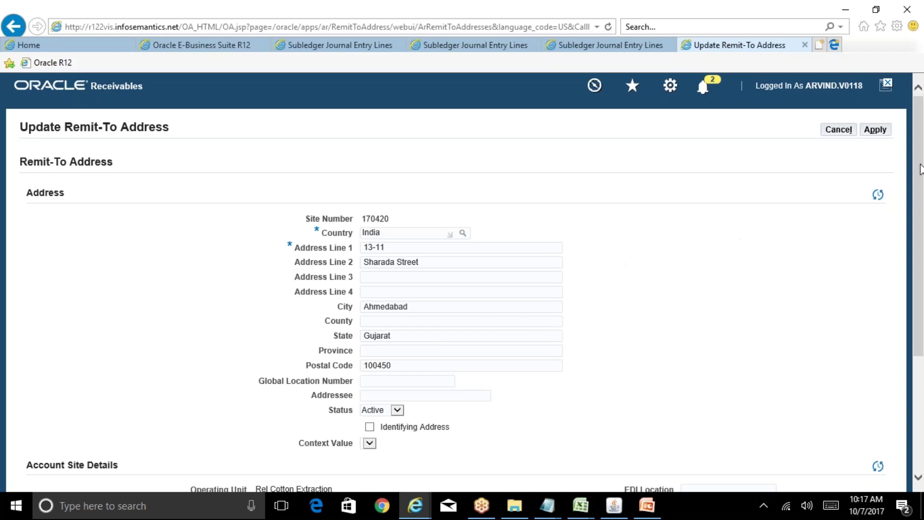
{"action": "left_click_drag", "start_coordinate": [921, 164], "coordinate": [922, 220]}
{"action": "left_click_drag", "start_coordinate": [922, 272], "coordinate": [921, 216]}
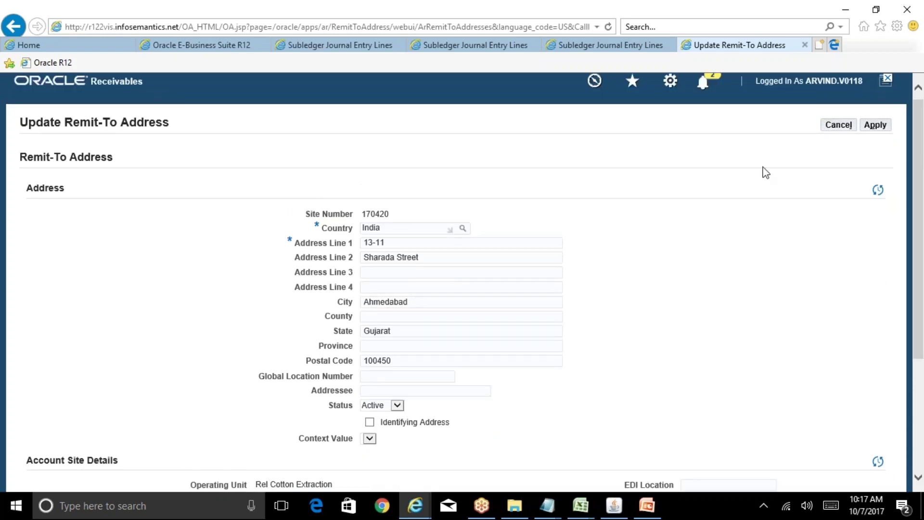
{"action": "left_click", "coordinate": [836, 127]}
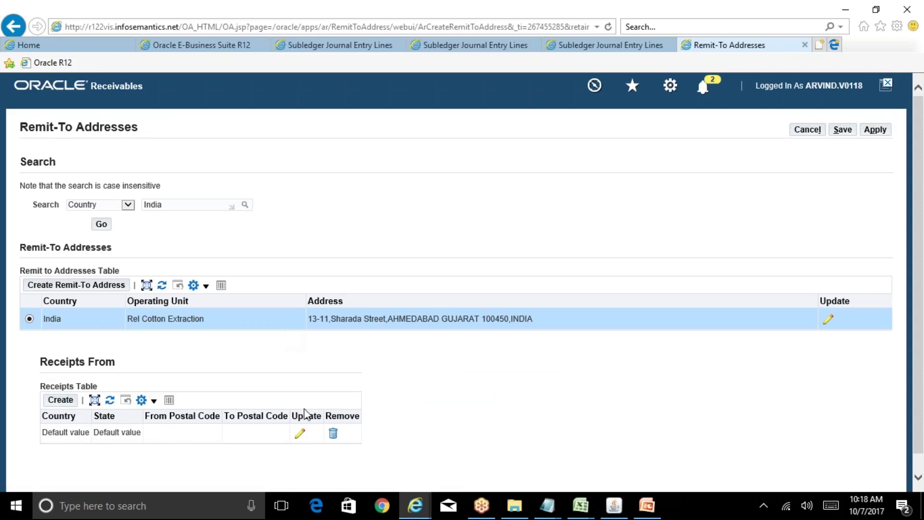
Open the default Receipts From row for update, review its country, state and postal code criteria, and cancel each time
{"action": "left_click", "coordinate": [301, 433]}
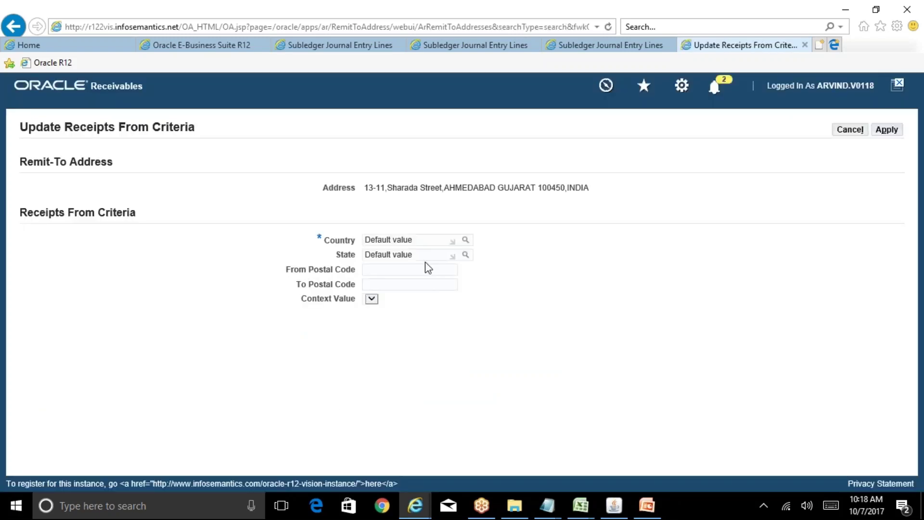
{"action": "left_click", "coordinate": [846, 132]}
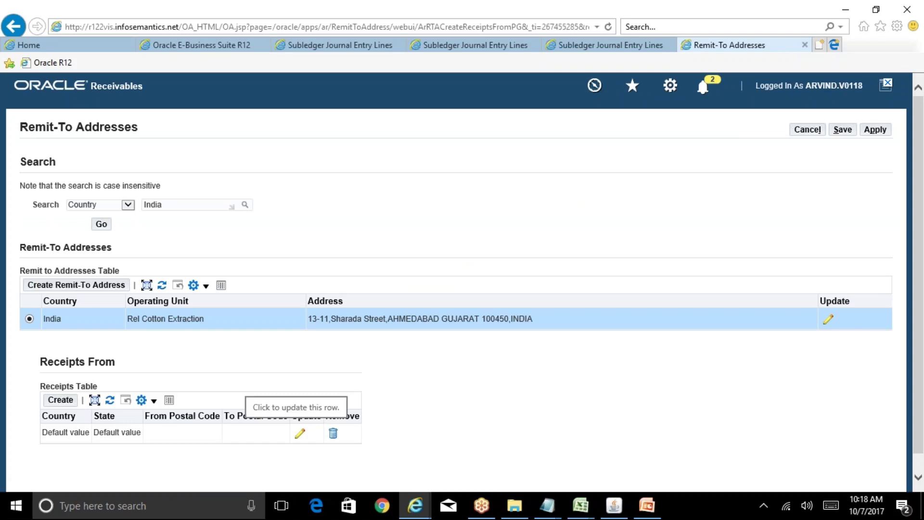
{"action": "left_click", "coordinate": [300, 433]}
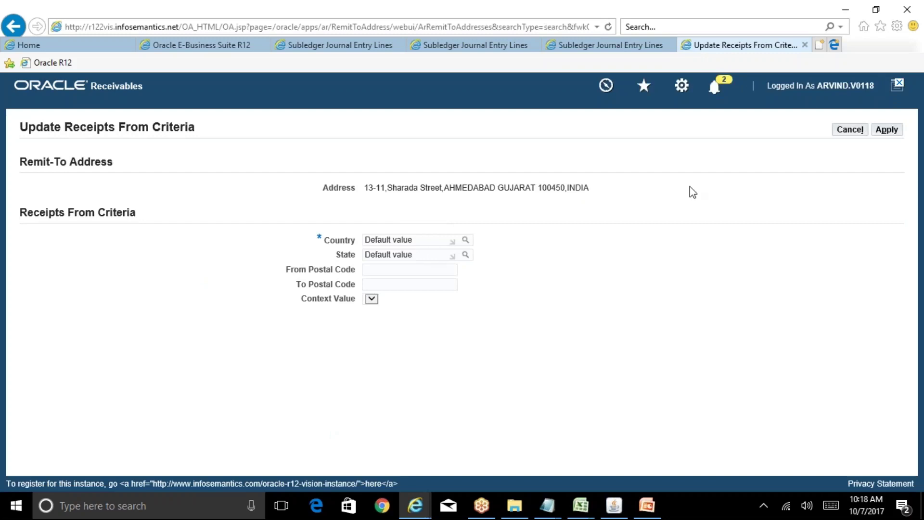
{"action": "left_click", "coordinate": [843, 130]}
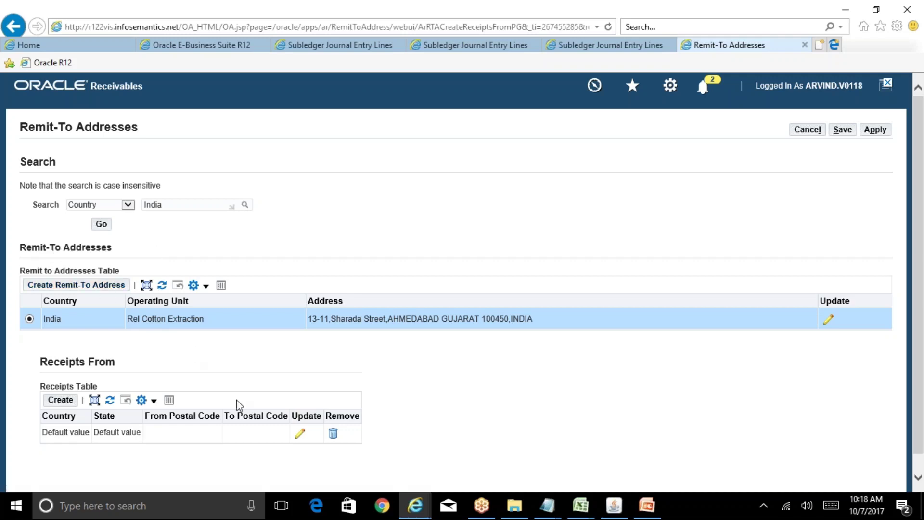
{"action": "left_click", "coordinate": [300, 436]}
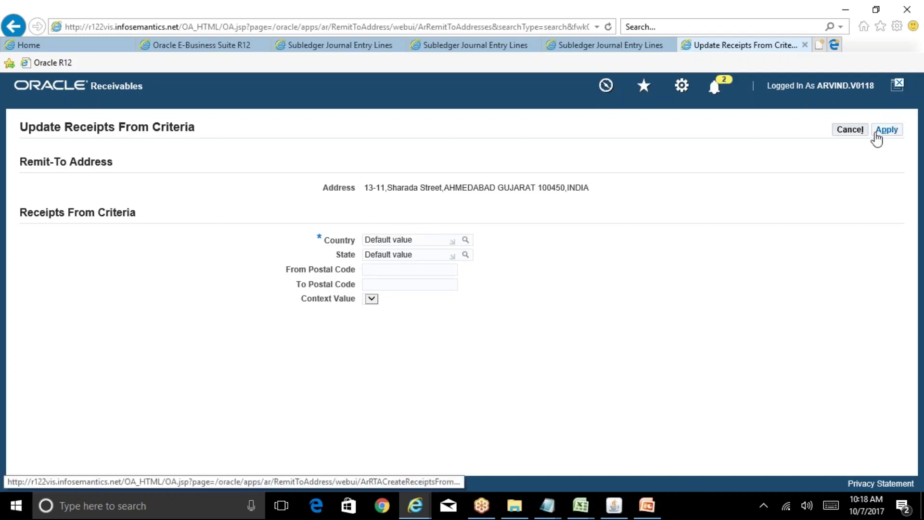
{"action": "left_click", "coordinate": [858, 134]}
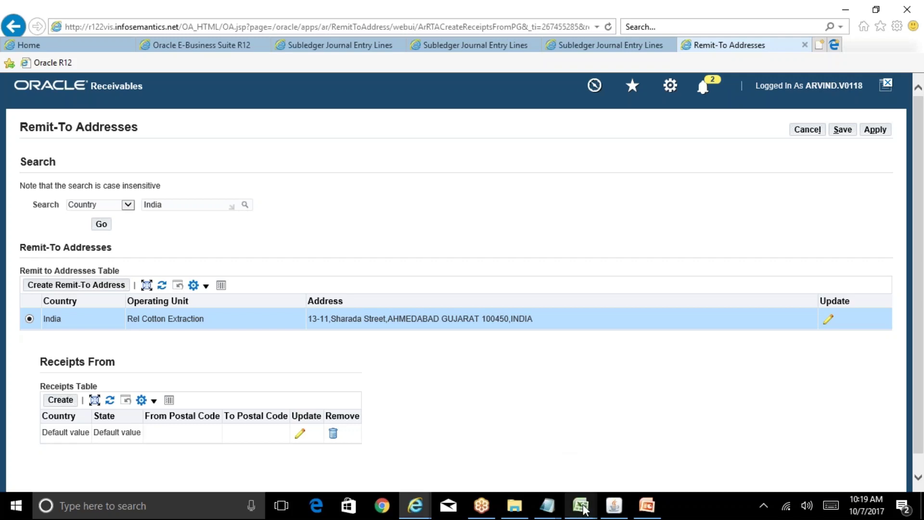
Switch to the R12 Table of Contents workbook and bold the Define Remit-to Addresses entry in cell C9
{"action": "mouse_move", "coordinate": [580, 505]}
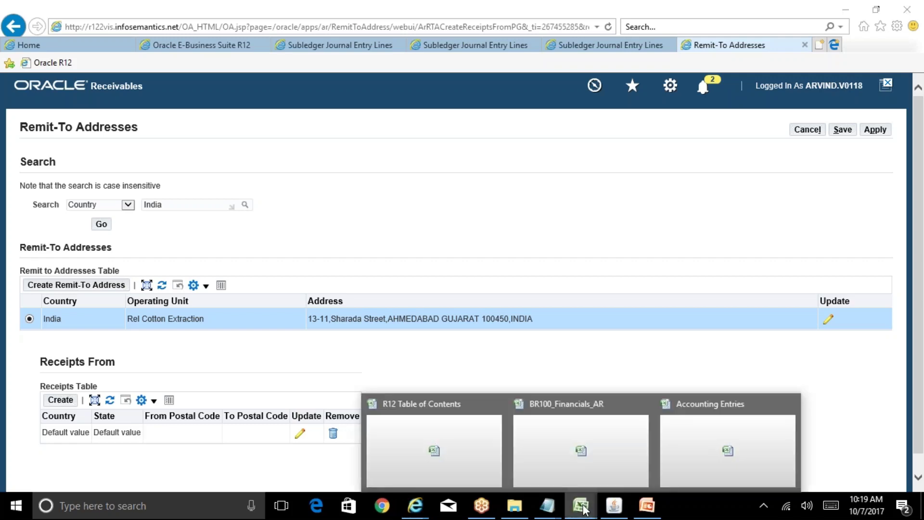
{"action": "left_click", "coordinate": [470, 446]}
{"action": "left_click", "coordinate": [434, 207]}
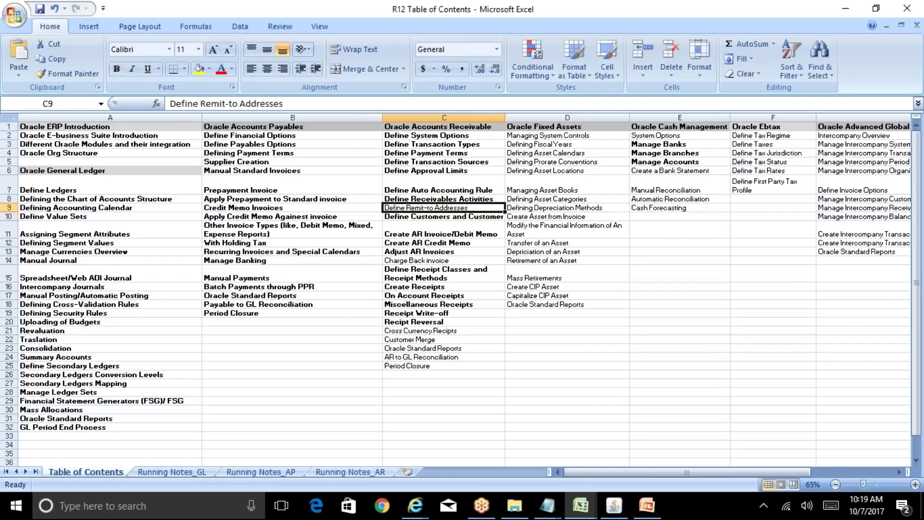
{"action": "key", "text": "ctrl+b"}
Correct the spelling of the topic in cell C21 to Cross Currency Receipts
{"action": "key", "text": "Down"}
{"action": "key", "text": "Down"}
{"action": "key", "text": "Down"}
{"action": "key", "text": "Down"}
{"action": "key", "text": "Down"}
{"action": "key", "text": "Down"}
{"action": "key", "text": "Down"}
{"action": "key", "text": "Down"}
{"action": "key", "text": "Down"}
{"action": "key", "text": "Down"}
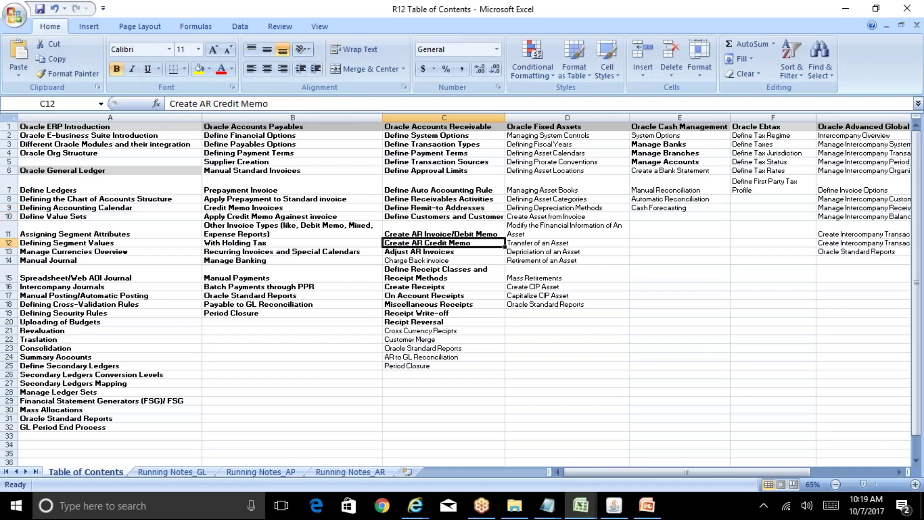
{"action": "key", "text": "Down"}
{"action": "key", "text": "Down"}
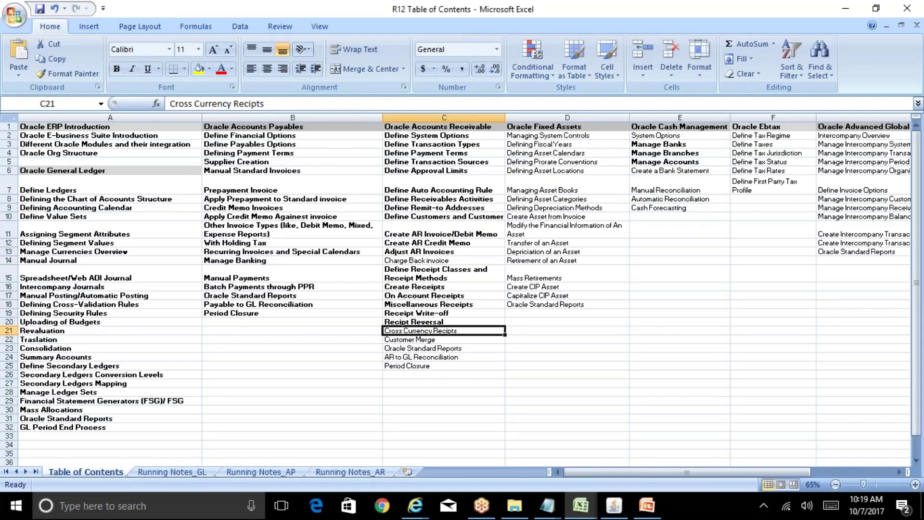
{"action": "key", "text": "F2"}
{"action": "key", "text": "Left"}
{"action": "key", "text": "Left"}
{"action": "key", "text": "Left"}
{"action": "key", "text": "Left"}
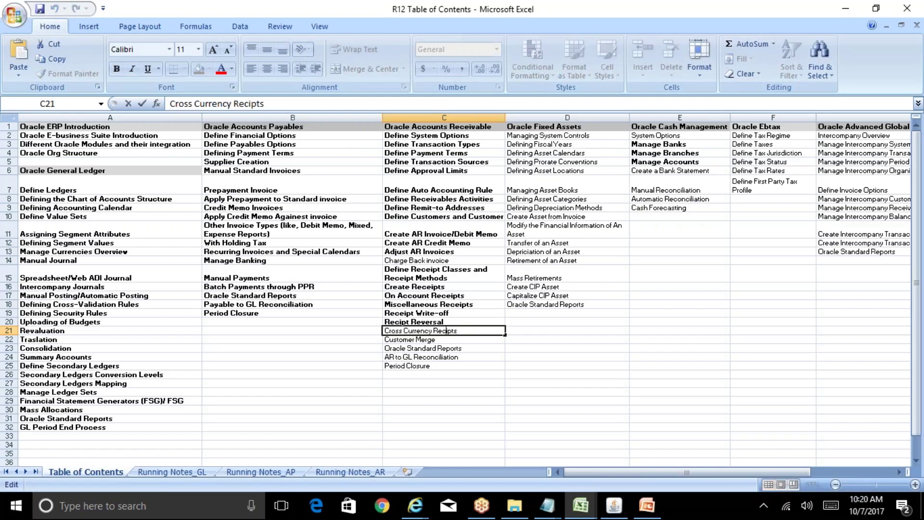
{"action": "type", "text": "e"}
{"action": "key", "text": "Return"}
{"action": "key", "text": "Up"}
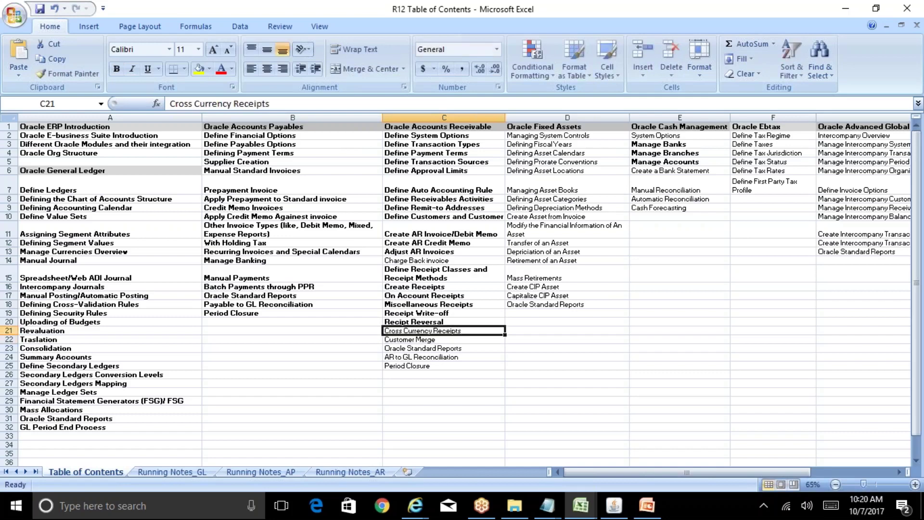
Open the Running Notes_AR sheet and enter INR in cell O48
{"action": "left_click", "coordinate": [581, 505]}
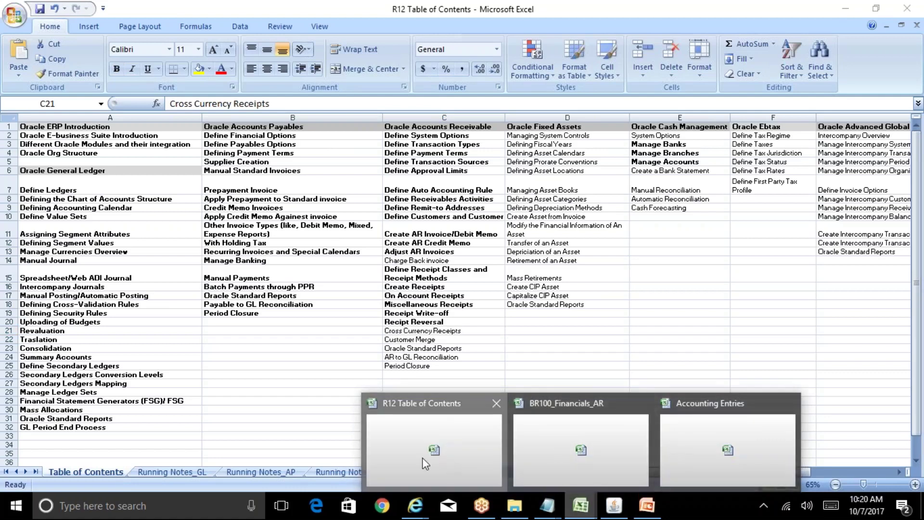
{"action": "left_click", "coordinate": [443, 454]}
{"action": "left_click", "coordinate": [330, 474]}
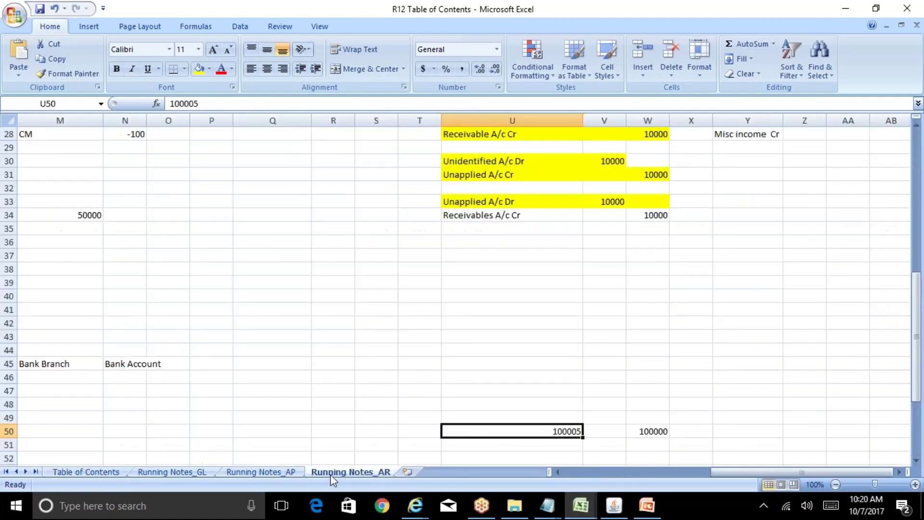
{"action": "left_click", "coordinate": [133, 416]}
{"action": "key", "text": "Left"}
{"action": "scroll", "coordinate": [130, 416], "scroll_direction": "left", "scroll_amount": 2}
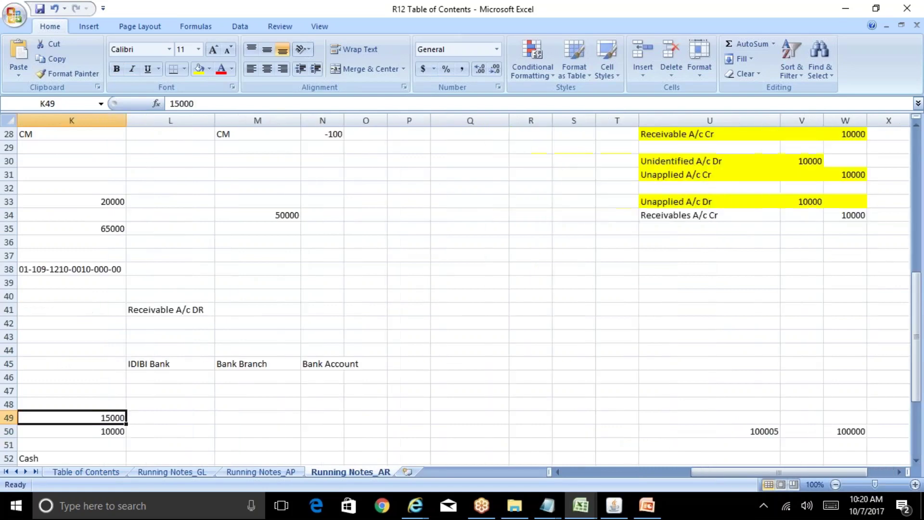
{"action": "left_click", "coordinate": [322, 417]}
{"action": "left_click", "coordinate": [366, 417]}
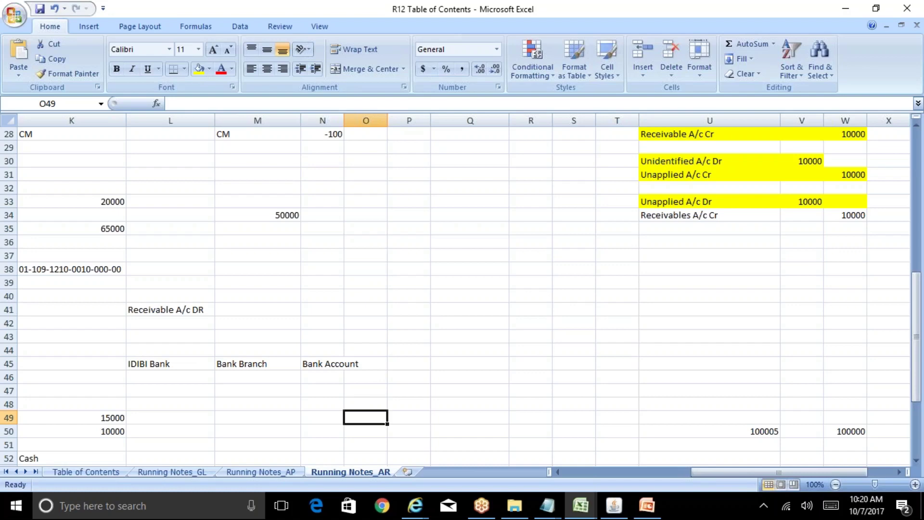
{"action": "left_click", "coordinate": [322, 417]}
{"action": "left_click", "coordinate": [366, 417]}
{"action": "left_click", "coordinate": [365, 404]}
{"action": "type", "text": "INR"}
{"action": "key", "text": "Return"}
Enter USD in cell P49 of the running notes
{"action": "left_click", "coordinate": [409, 417]}
{"action": "left_click", "coordinate": [470, 417]}
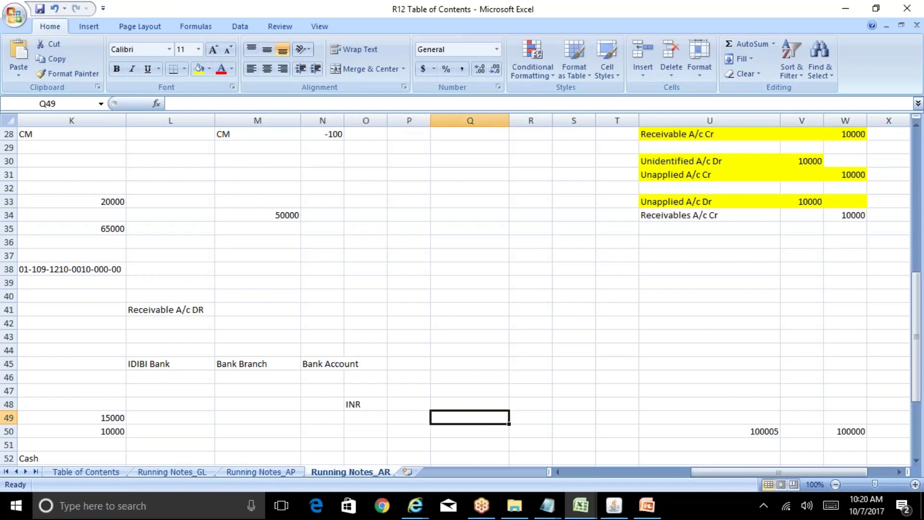
{"action": "left_click", "coordinate": [409, 417]}
{"action": "type", "text": "USD"}
{"action": "key", "text": "Return"}
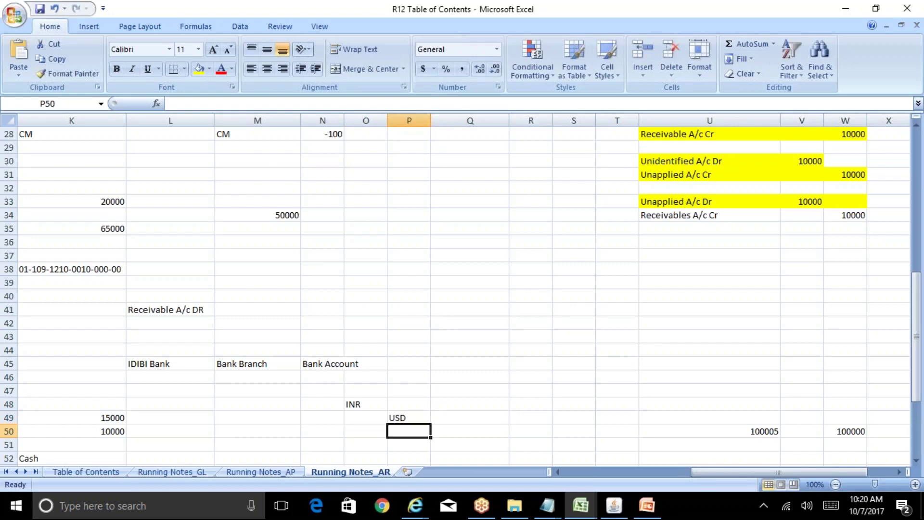
{"action": "left_click", "coordinate": [409, 417]}
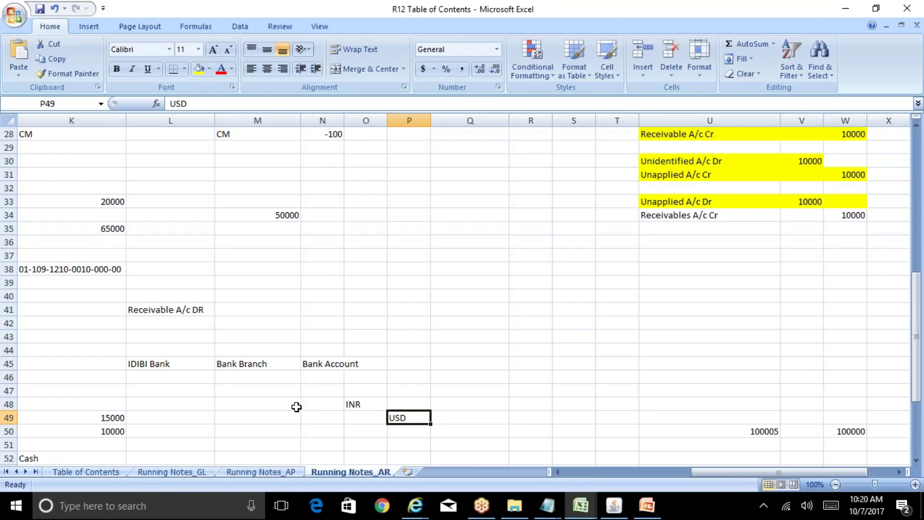
Switch to Oracle Applications, find the form functions matching %rate%, and open Daily Rates
{"action": "left_click", "coordinate": [615, 506]}
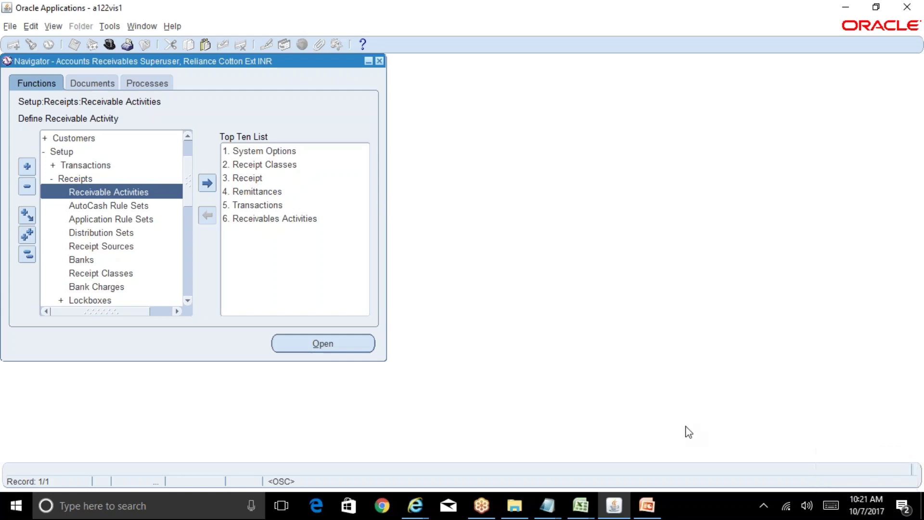
{"action": "key", "text": "ctrl+l"}
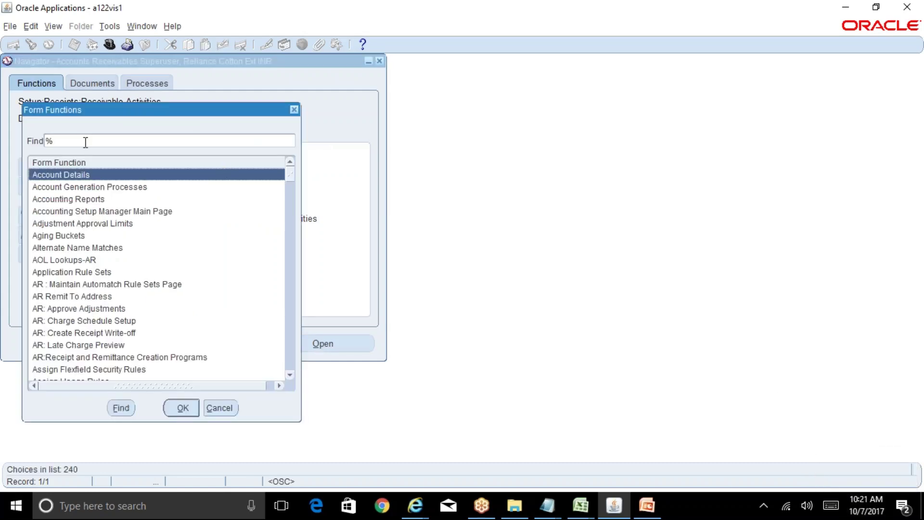
{"action": "type", "text": "rate%"}
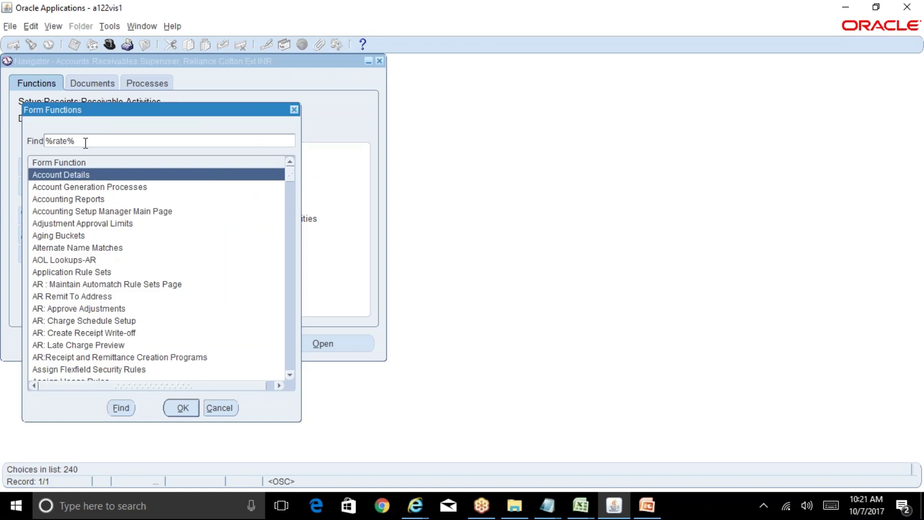
{"action": "key", "text": "Return"}
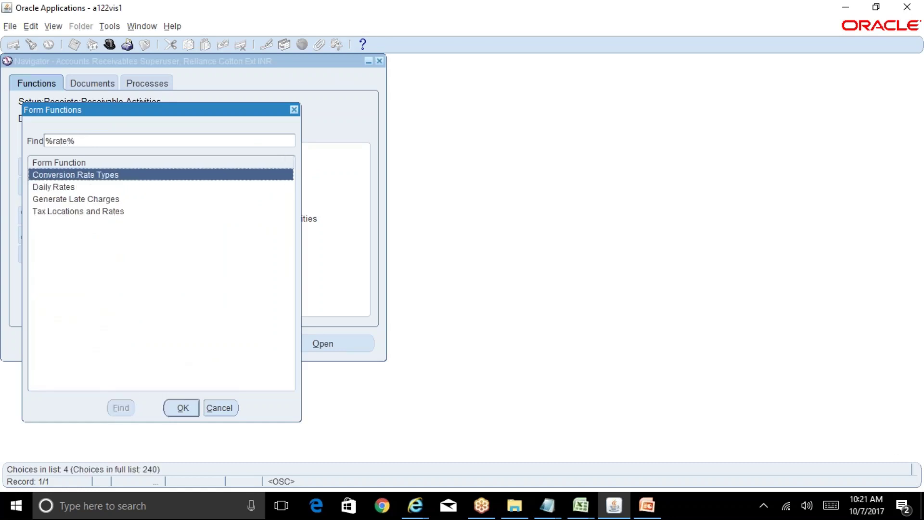
{"action": "key", "text": "Down"}
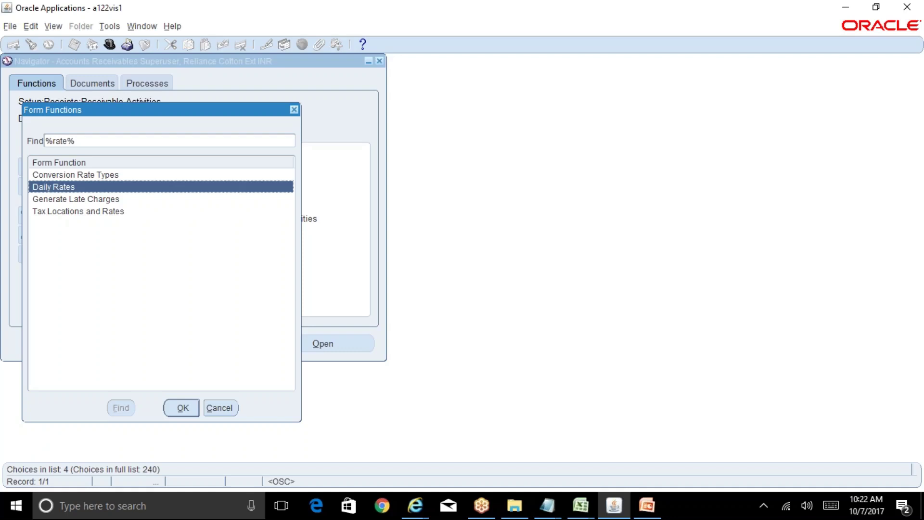
{"action": "key", "text": "Return"}
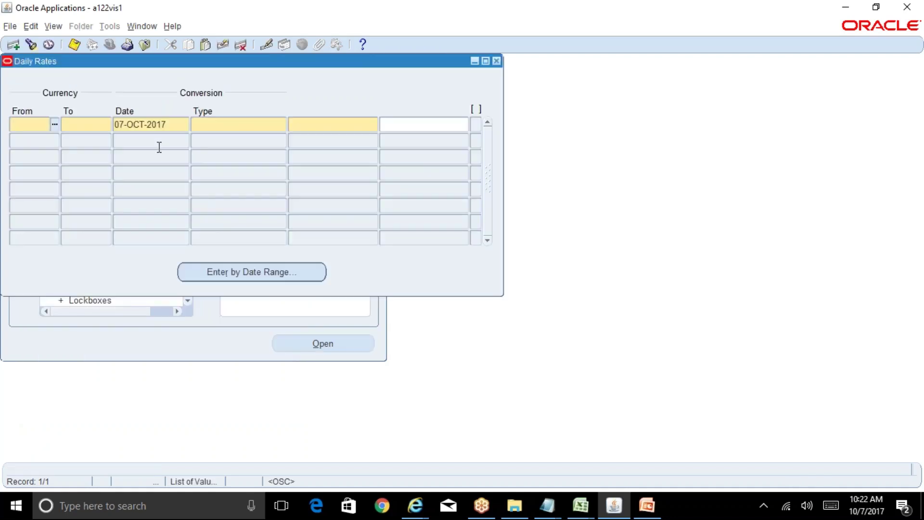
Query the daily rate from INR to USD for 07-OCT-2017 with a conversion type matching Corp%
{"action": "key", "text": "F11"}
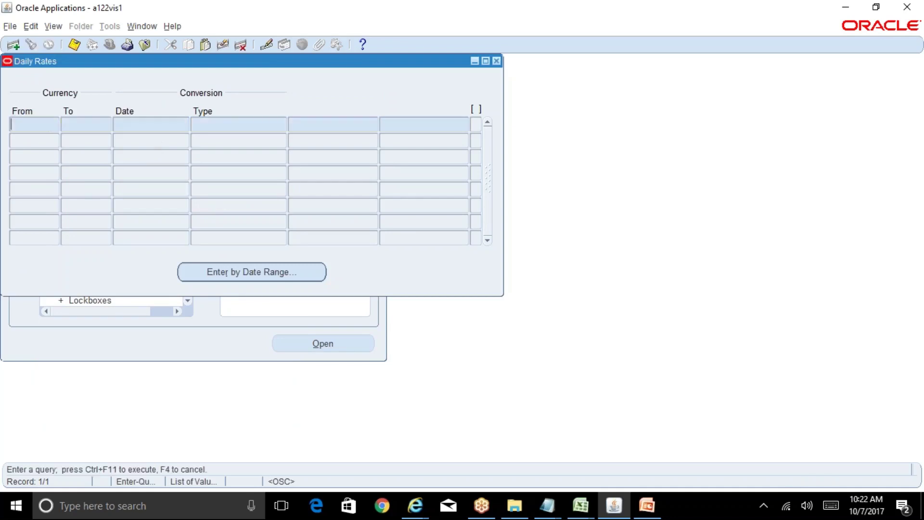
{"action": "type", "text": "INR"}
{"action": "key", "text": "Tab"}
{"action": "type", "text": "USD"}
{"action": "key", "text": "Tab"}
{"action": "type", "text": "07-OCT-2017"}
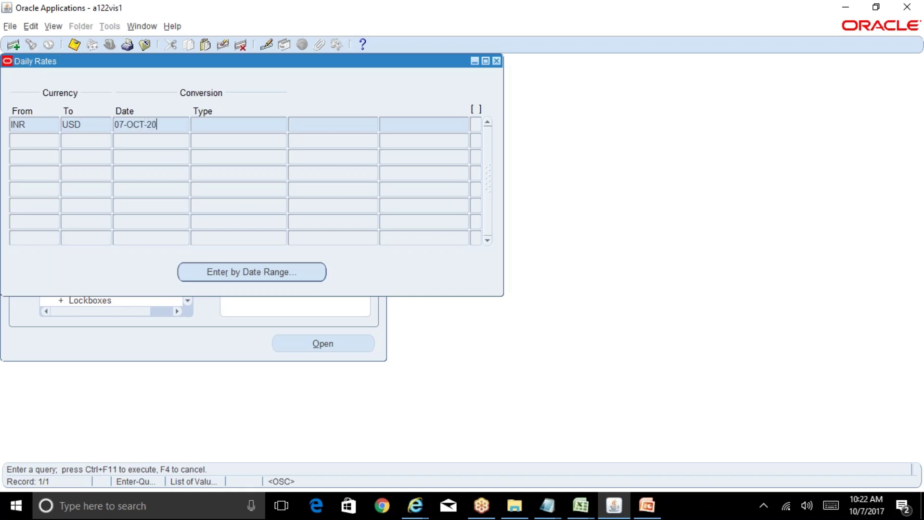
{"action": "left_click", "coordinate": [204, 123]}
{"action": "type", "text": "Corp%"}
{"action": "key", "text": "ctrl+F11"}
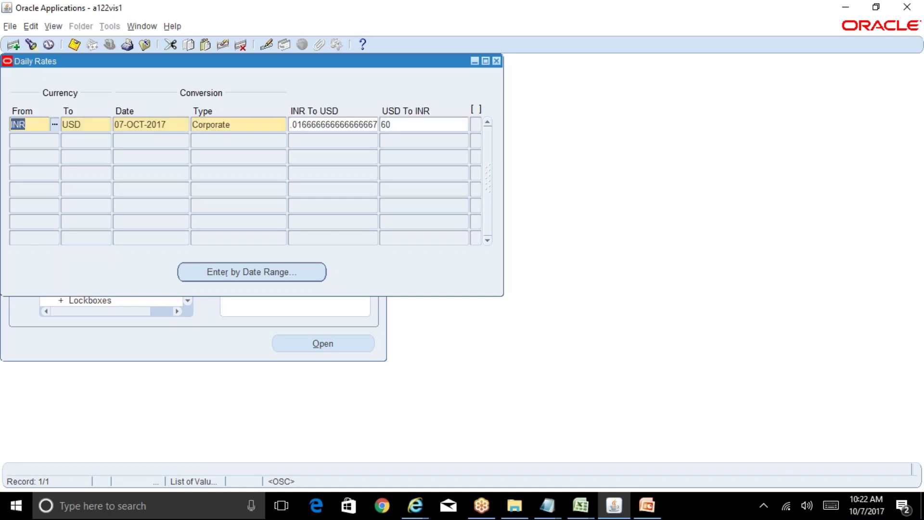
Review the record history of the INR to USD rate, then close the Daily Rates form
{"action": "left_click", "coordinate": [172, 26]}
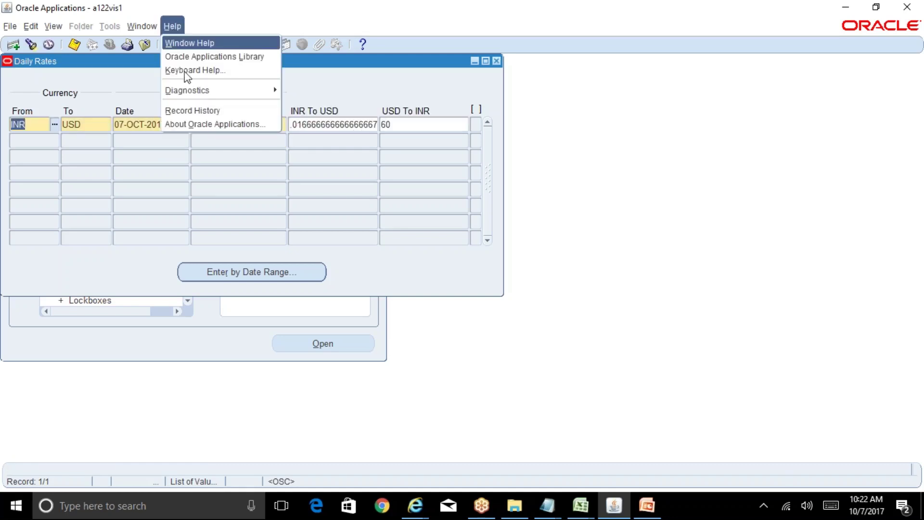
{"action": "left_click", "coordinate": [198, 110]}
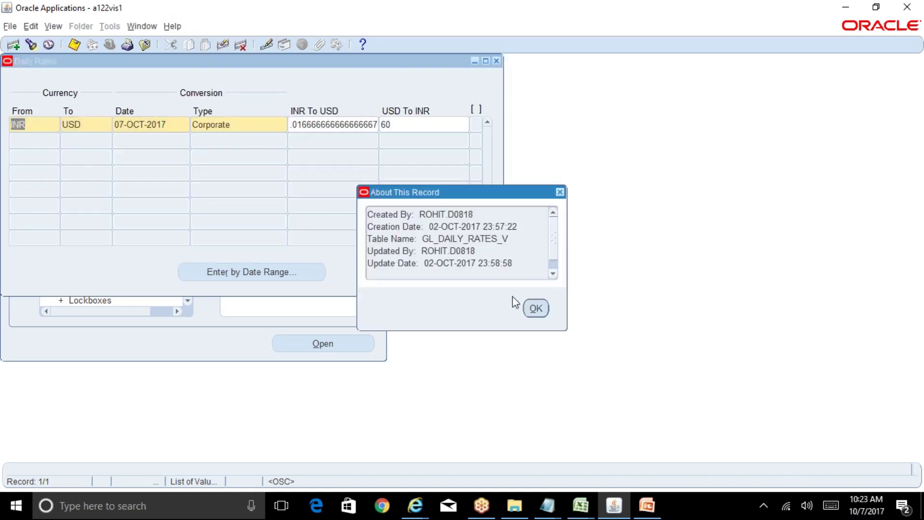
{"action": "left_click", "coordinate": [535, 308]}
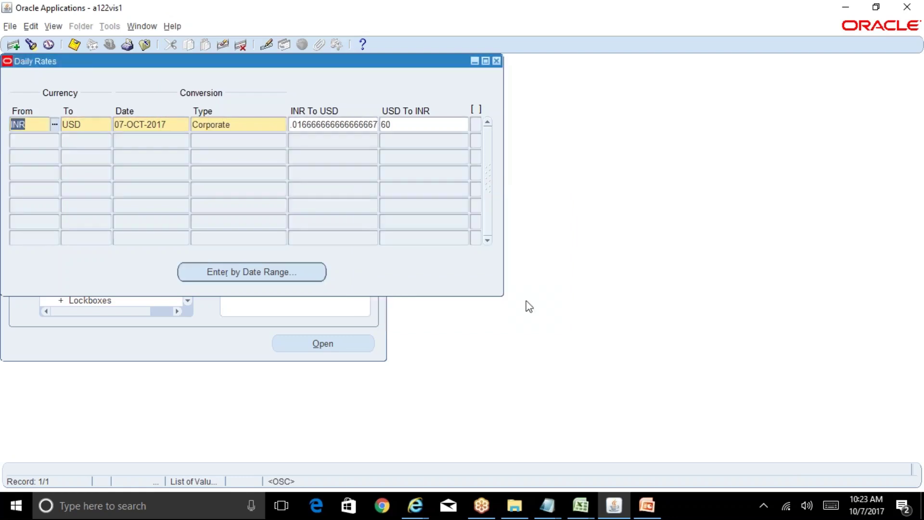
{"action": "left_click", "coordinate": [496, 61]}
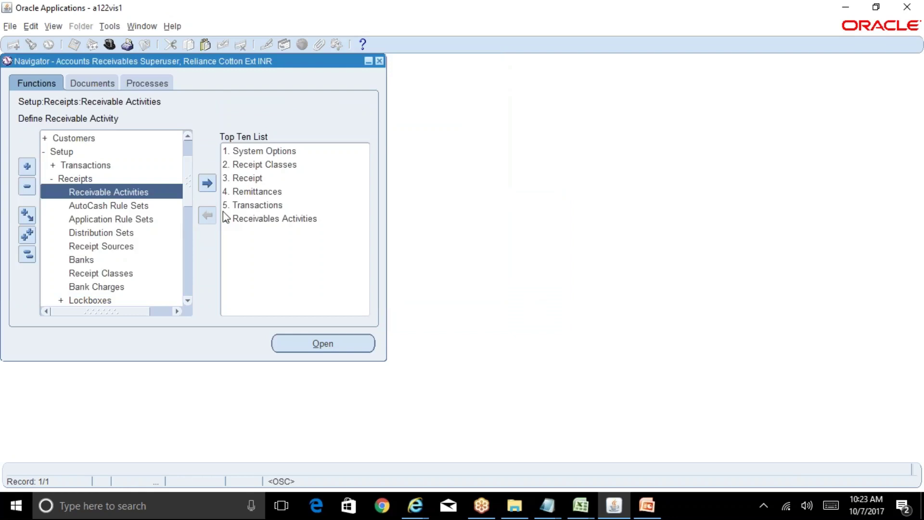
Open a new receipt with the method Reliance ICICI Bank Current, check its remittance bank details, and close the form
{"action": "left_click", "coordinate": [241, 179]}
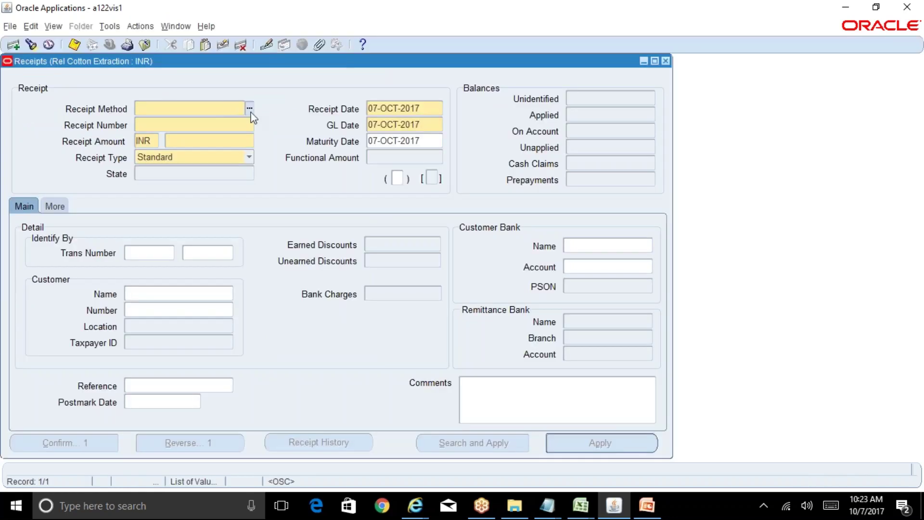
{"action": "left_click", "coordinate": [250, 109]}
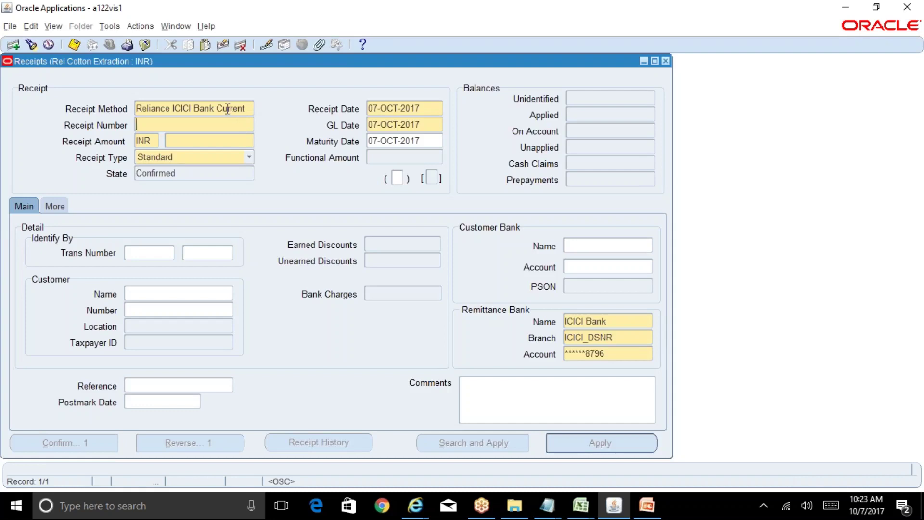
{"action": "left_click", "coordinate": [230, 111]}
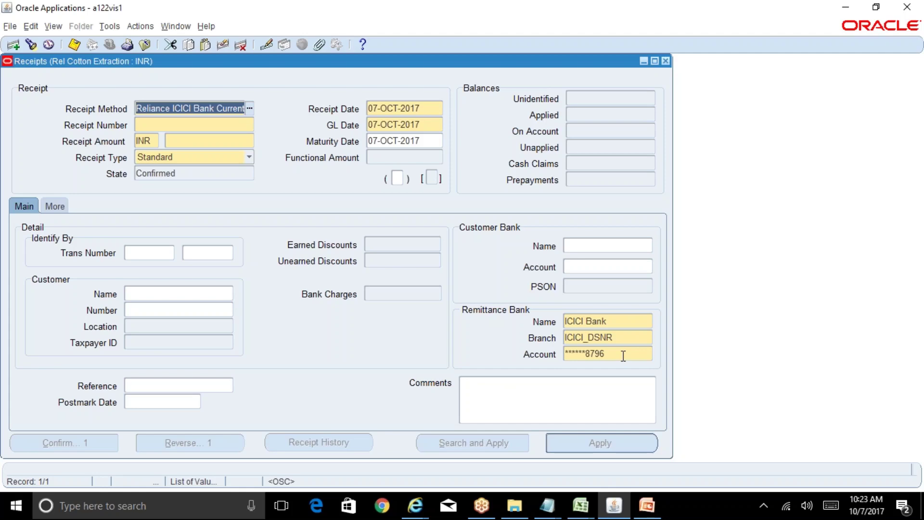
{"action": "left_click", "coordinate": [665, 61]}
{"action": "left_click", "coordinate": [471, 295]}
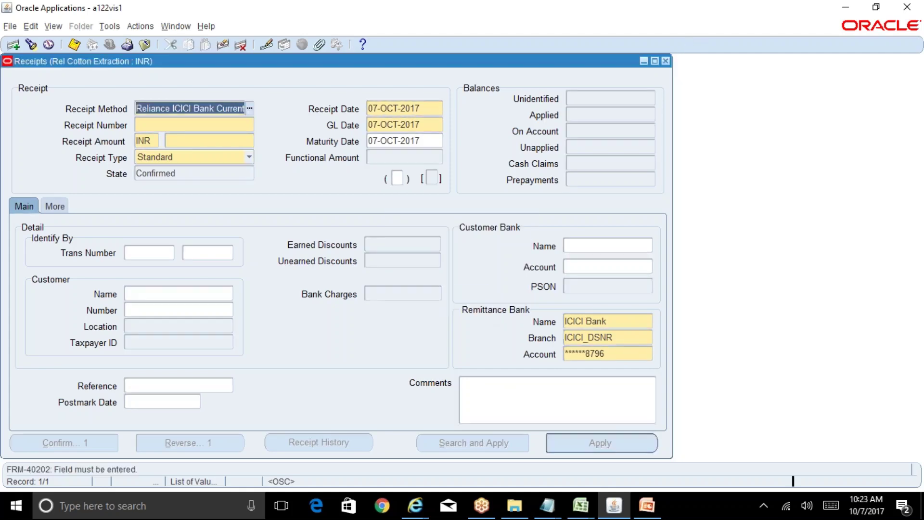
Switch the responsibility to Cash Management Superuser, Reliance Cotton Ext INR
{"action": "key", "text": "alt+f"}
{"action": "key", "text": "w"}
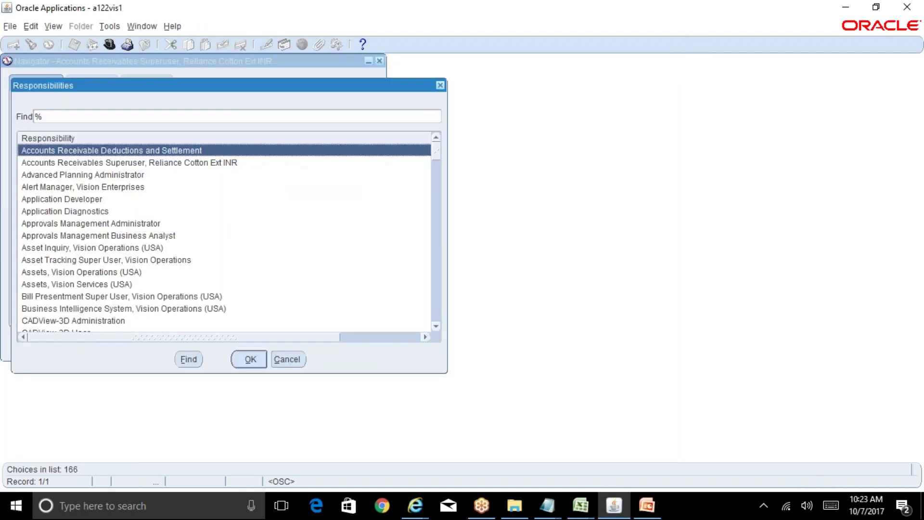
{"action": "type", "text": "c"}
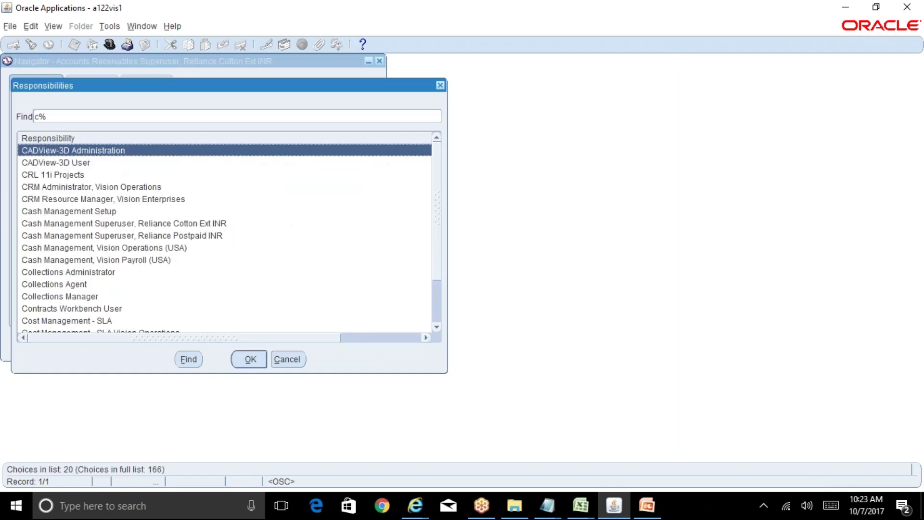
{"action": "key", "text": "Down"}
{"action": "key", "text": "Down"}
{"action": "key", "text": "Down"}
{"action": "key", "text": "Down"}
{"action": "key", "text": "Down"}
{"action": "key", "text": "Down"}
{"action": "key", "text": "Return"}
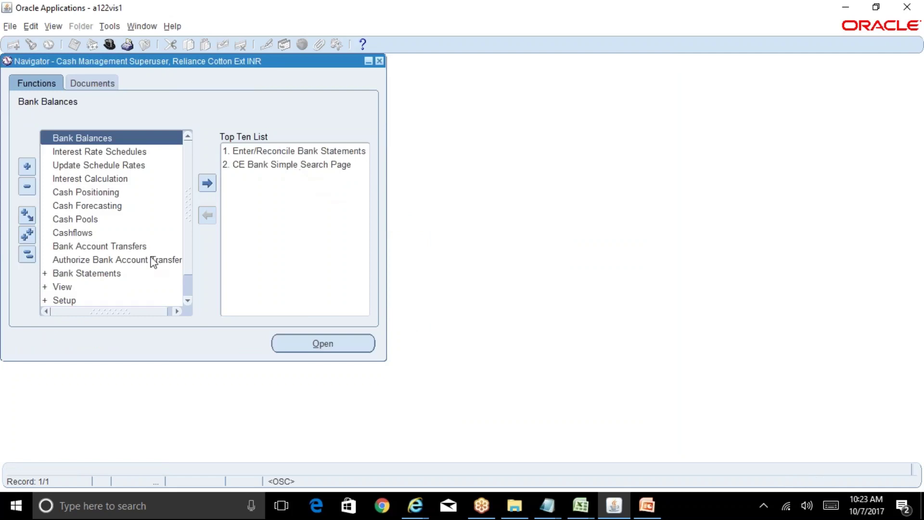
Open the Bank Accounts page from the banks setup of Cash Management
{"action": "scroll", "coordinate": [183, 246], "scroll_direction": "down", "scroll_amount": 2}
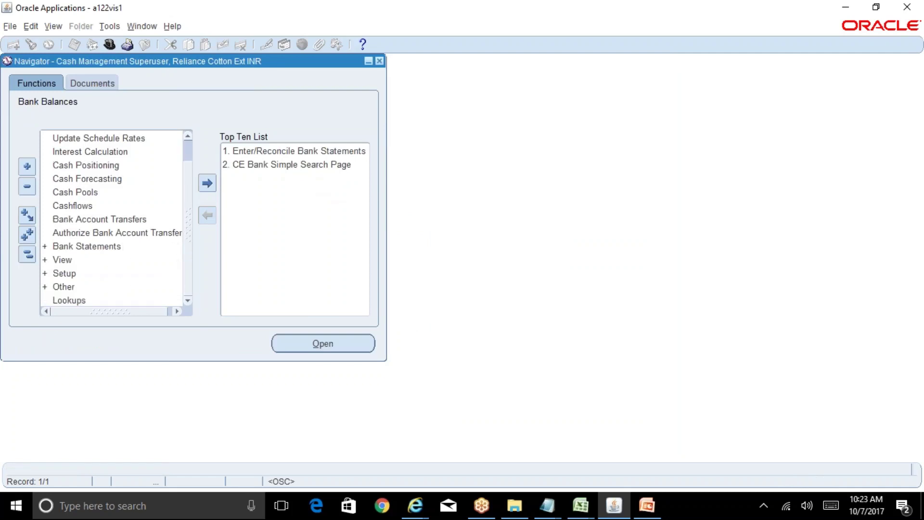
{"action": "double_click", "coordinate": [80, 274]}
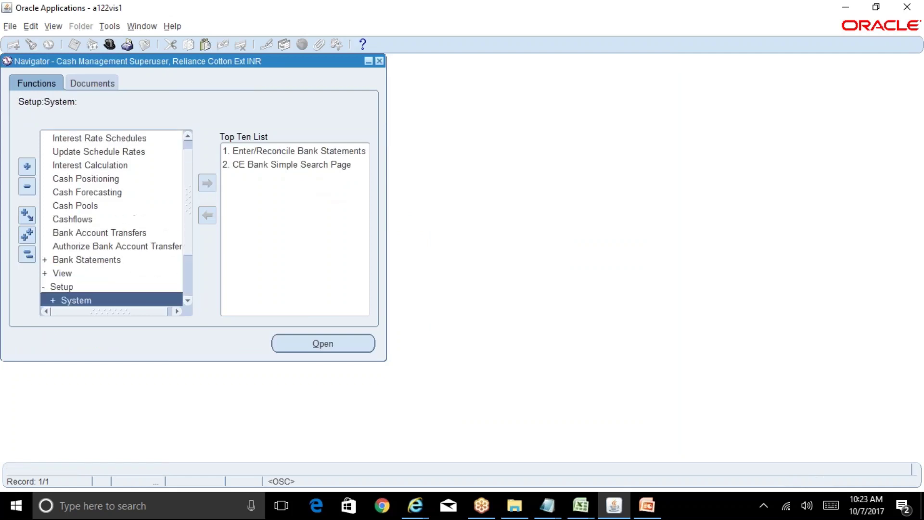
{"action": "left_click", "coordinate": [190, 301]}
{"action": "left_click", "coordinate": [190, 301]}
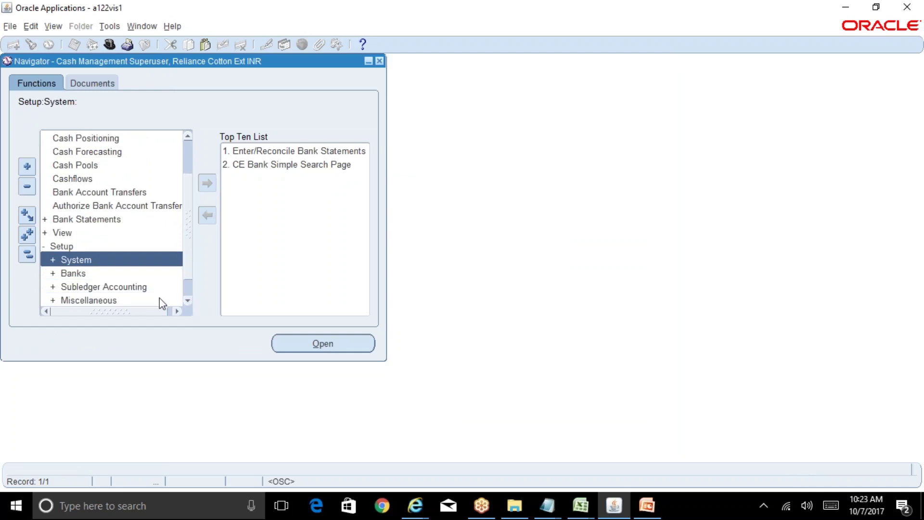
{"action": "double_click", "coordinate": [114, 274]}
{"action": "scroll", "coordinate": [188, 301], "scroll_direction": "down", "scroll_amount": 4}
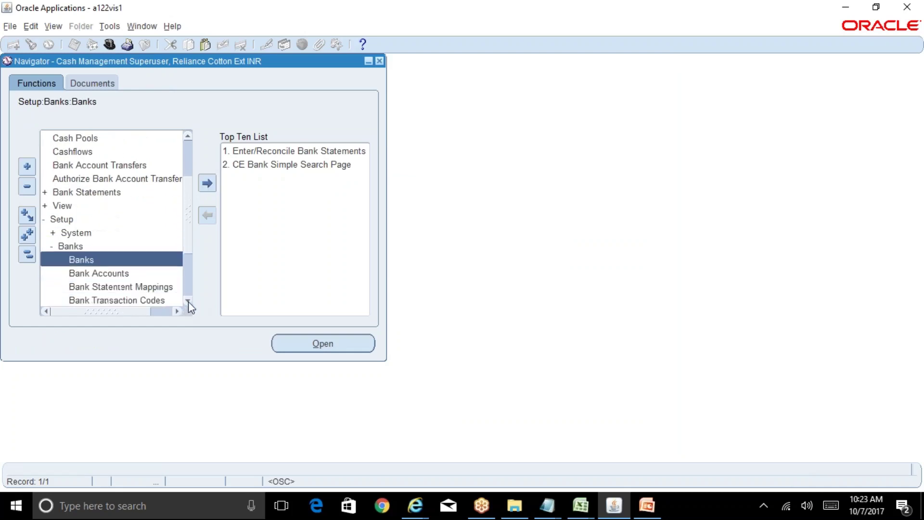
{"action": "double_click", "coordinate": [120, 260]}
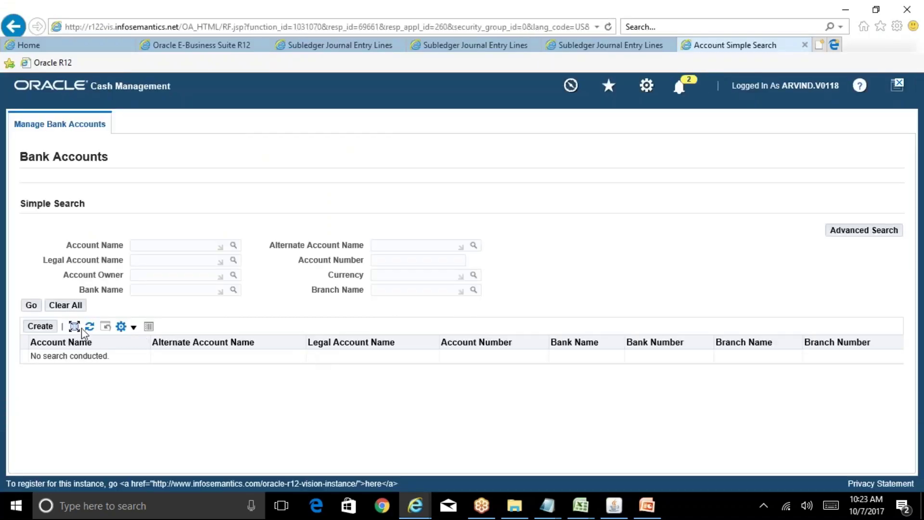
Search the bank accounts for names matching ICICI%C% and open the ICICI_Current account for update
{"action": "left_click", "coordinate": [147, 244]}
{"action": "type", "text": "ICICI%C%"}
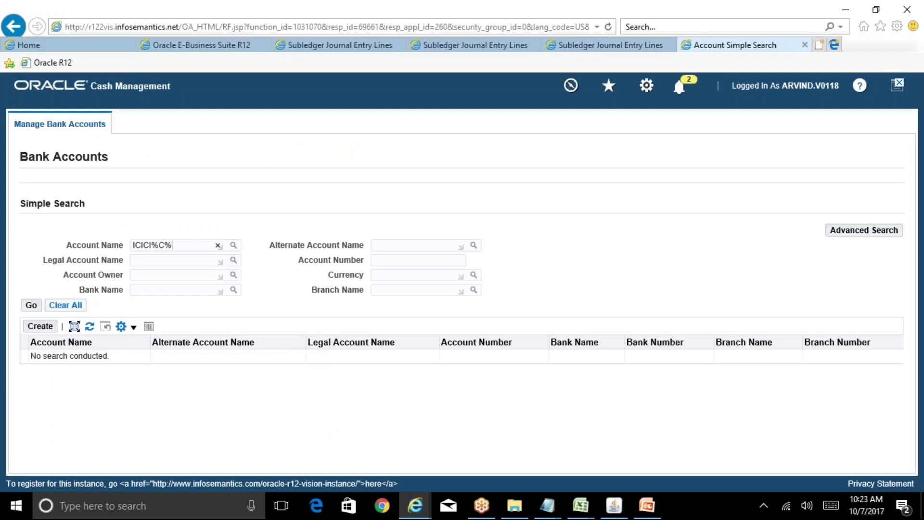
{"action": "left_click", "coordinate": [30, 304]}
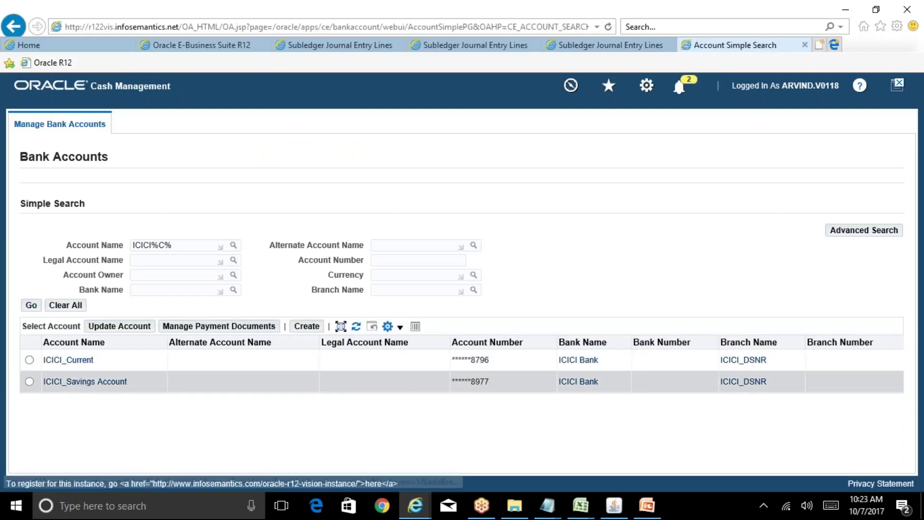
{"action": "left_click", "coordinate": [30, 359]}
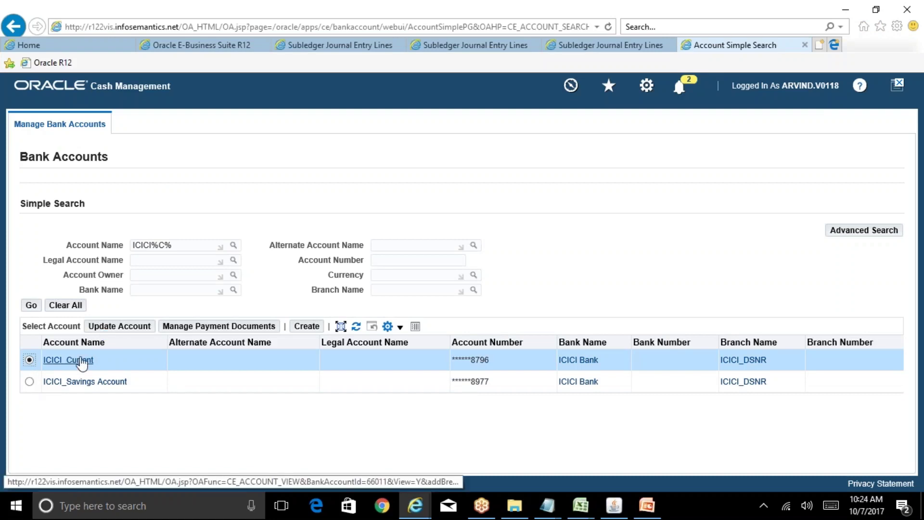
{"action": "left_click", "coordinate": [134, 327]}
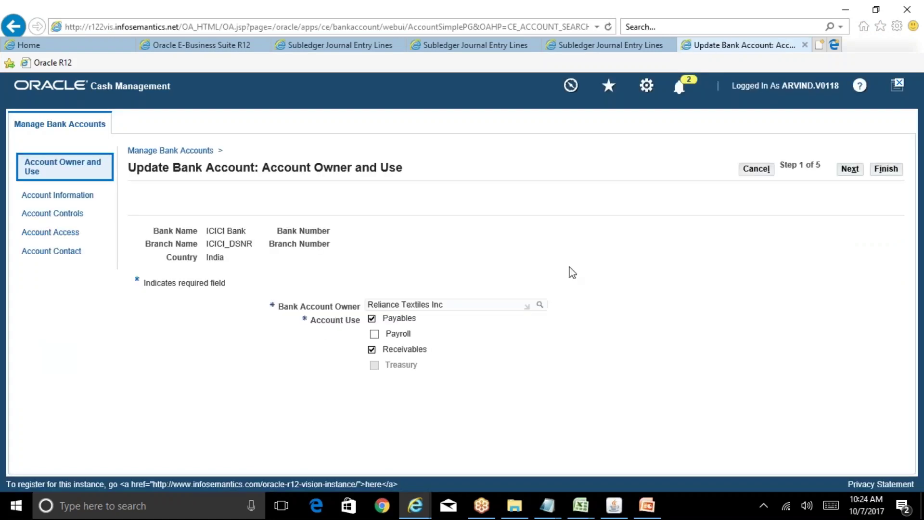
Review the ICICI_Current account's information and controls, checking the multiple currency options for payments and receipts
{"action": "left_click", "coordinate": [850, 168]}
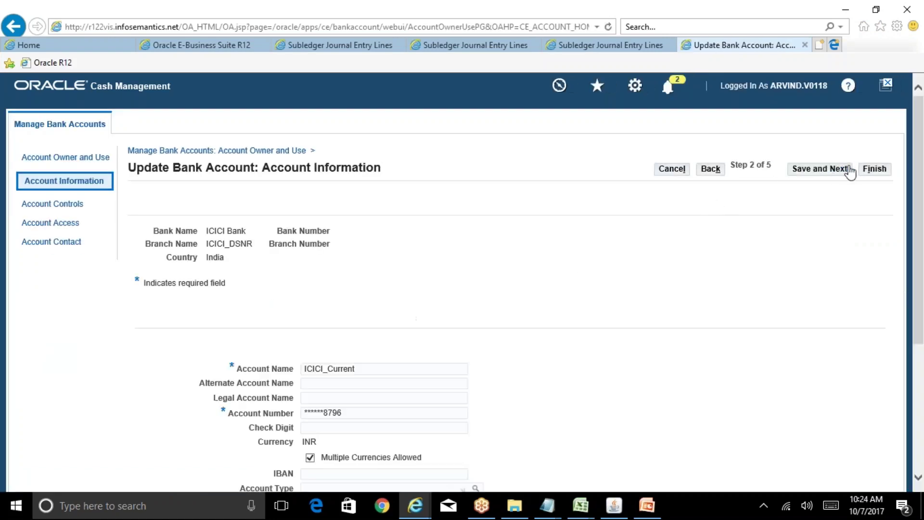
{"action": "scroll", "coordinate": [829, 99], "scroll_direction": "down", "scroll_amount": 4}
{"action": "scroll", "coordinate": [830, 99], "scroll_direction": "up", "scroll_amount": 3}
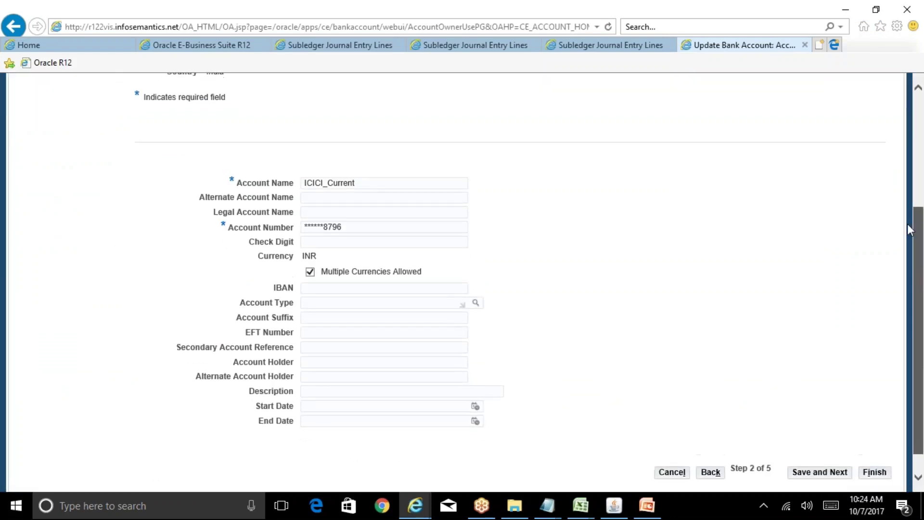
{"action": "left_click", "coordinate": [820, 94]}
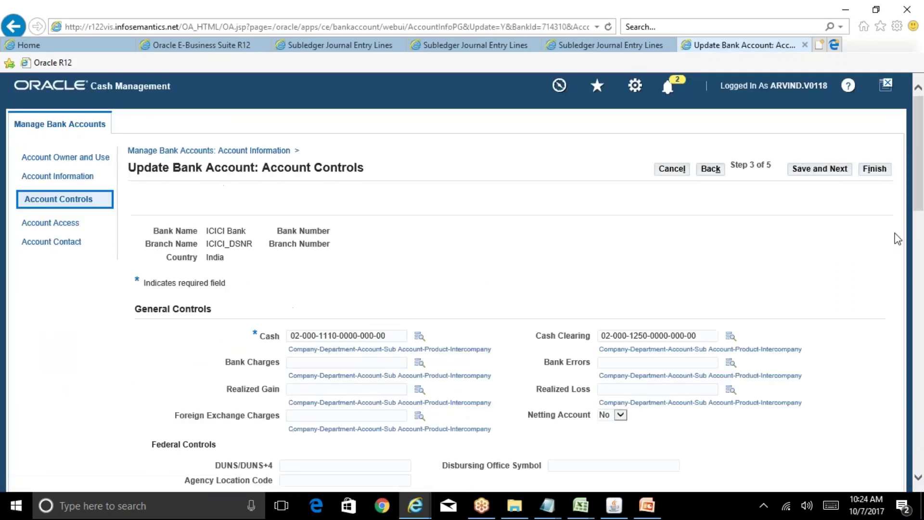
{"action": "left_click_drag", "start_coordinate": [920, 160], "coordinate": [921, 231]}
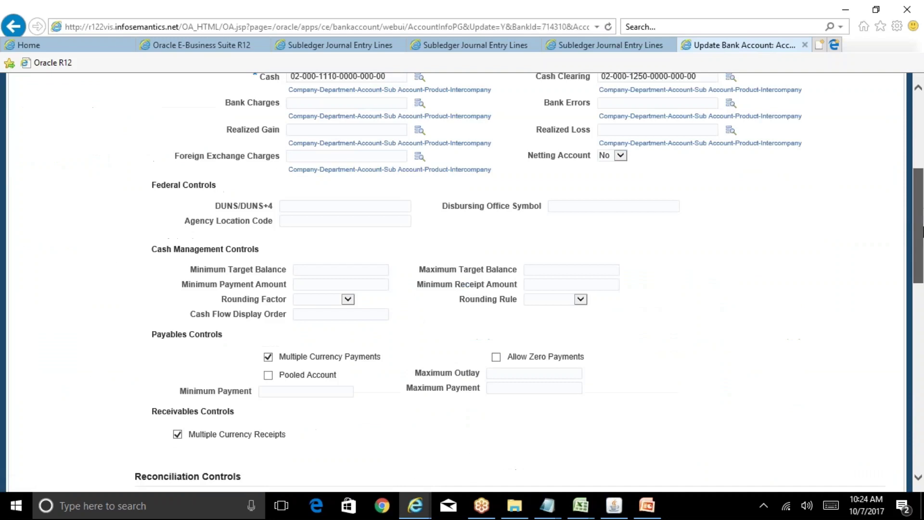
{"action": "scroll", "coordinate": [918, 239], "scroll_direction": "down", "scroll_amount": 2}
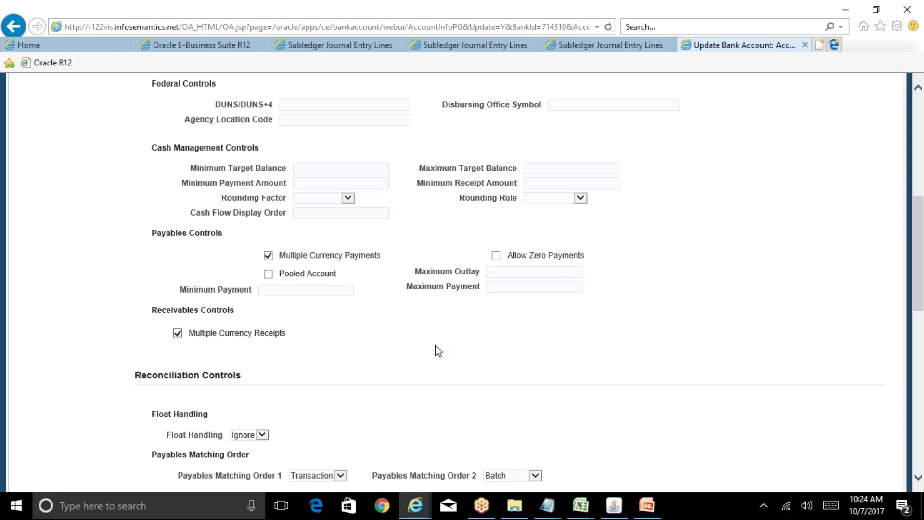
Return to Oracle Applications and switch the responsibility to Accounts Receivables Superuser, Reliance Cotton Ext INR
{"action": "left_click", "coordinate": [613, 507]}
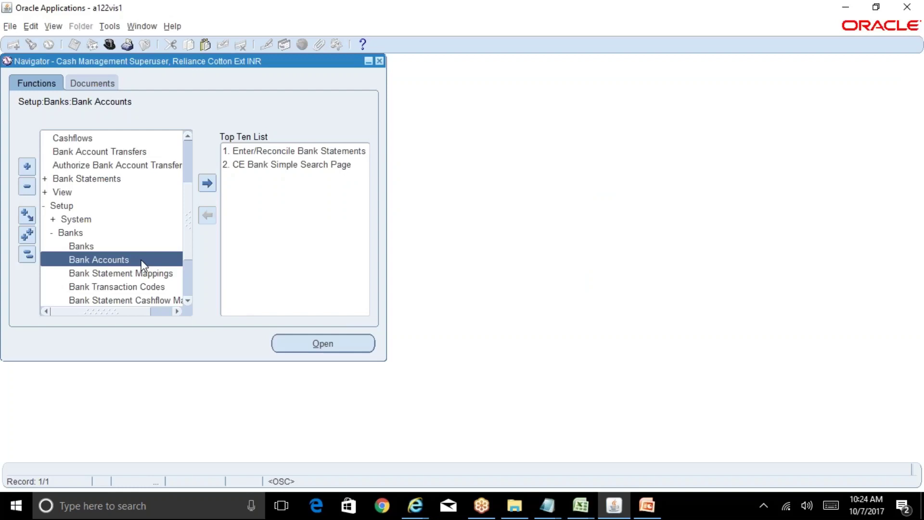
{"action": "key", "text": "alt+f"}
{"action": "key", "text": "w"}
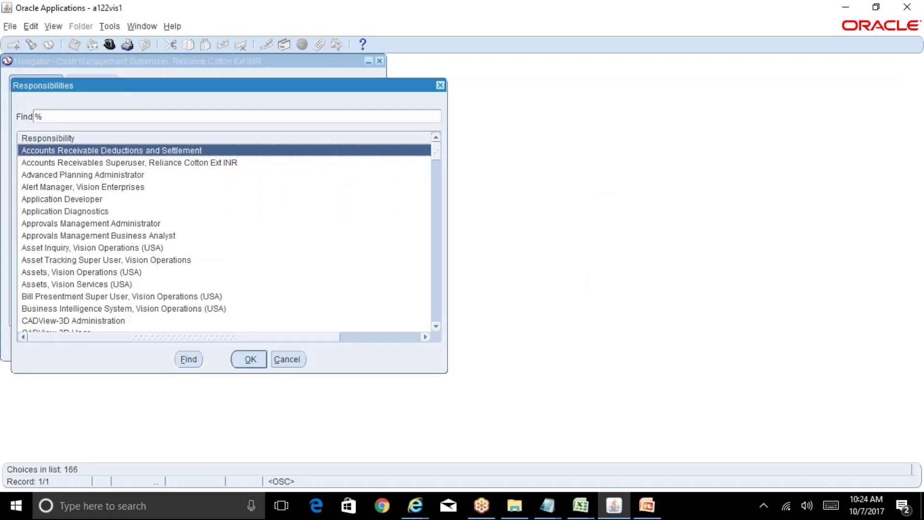
{"action": "left_click", "coordinate": [129, 162]}
{"action": "key", "text": "Return"}
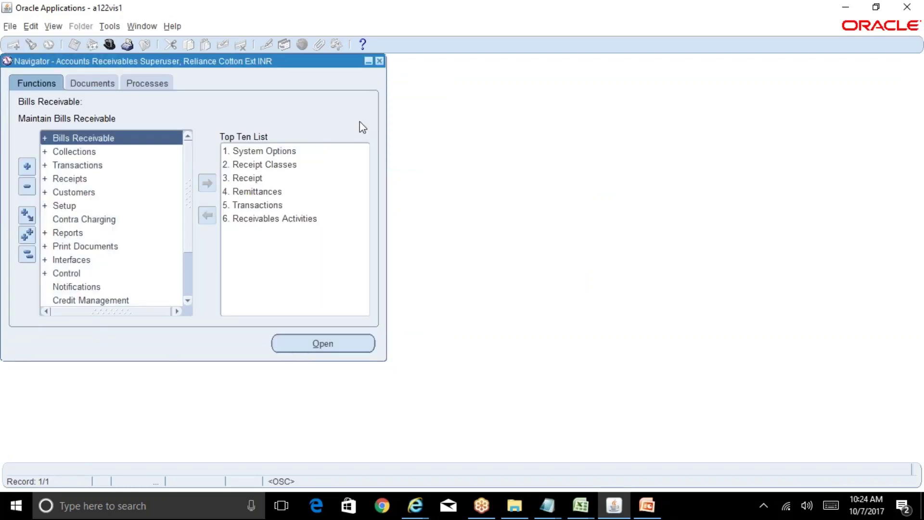
Open a new receipt with the method Reliance ICICI Bank Current and enter RC9999 as its receipt number
{"action": "double_click", "coordinate": [265, 182]}
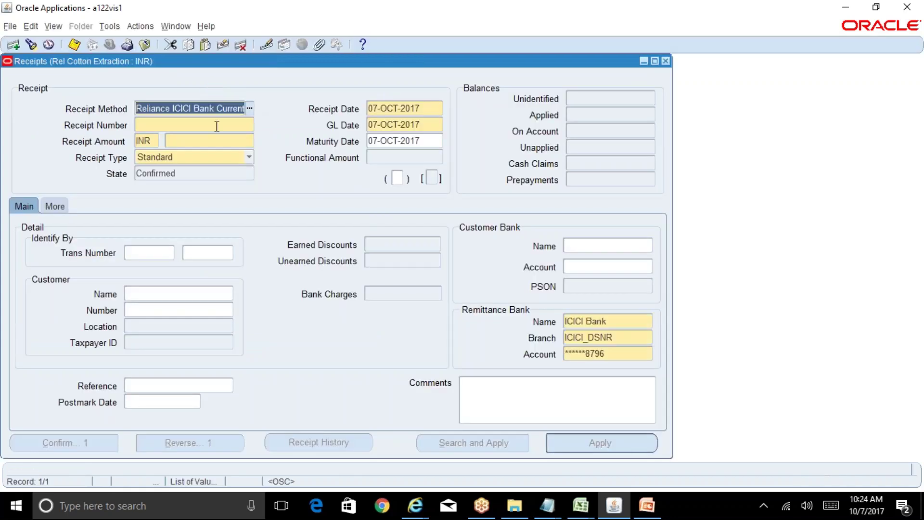
{"action": "left_click", "coordinate": [216, 126]}
{"action": "type", "text": "AR"}
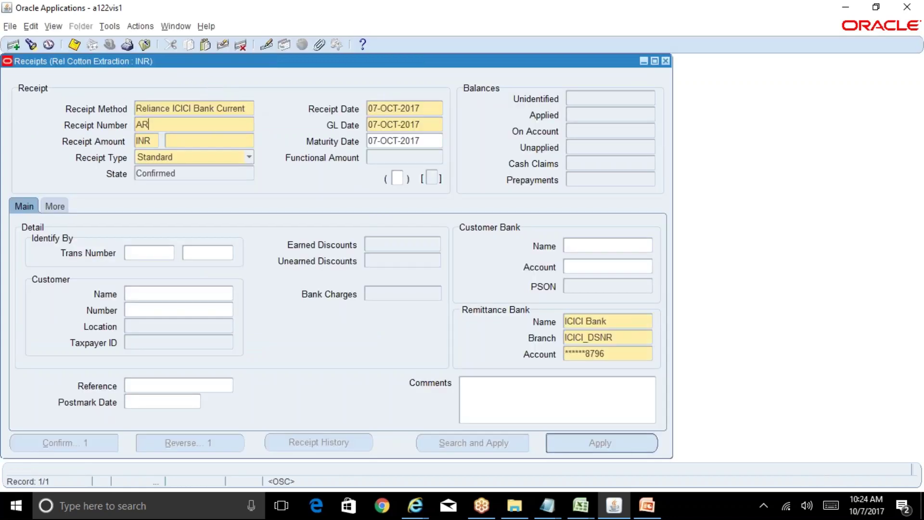
{"action": "key", "text": "BackSpace"}
{"action": "key", "text": "BackSpace"}
{"action": "type", "text": "RC9999"}
{"action": "key", "text": "Tab"}
Set the receipt currency to USD and the receipt amount to 300
{"action": "left_click", "coordinate": [146, 140]}
{"action": "type", "text": "U"}
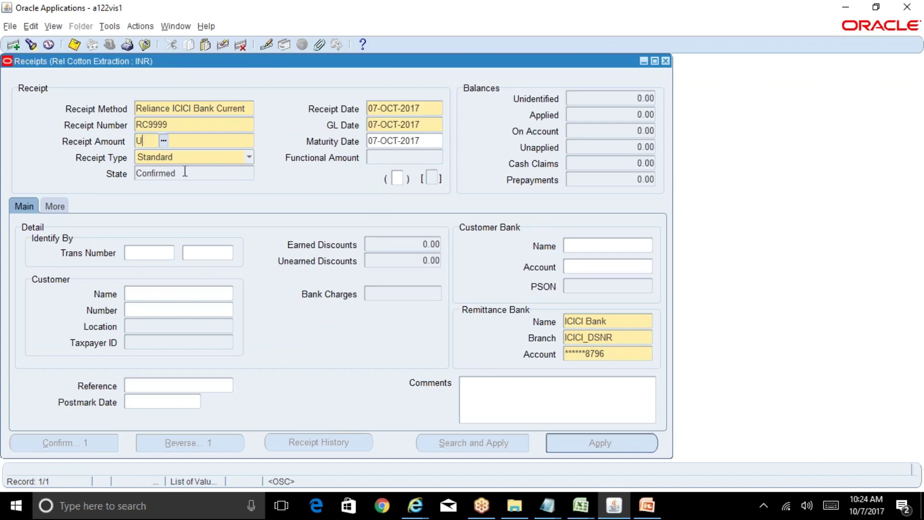
{"action": "type", "text": "SD"}
{"action": "key", "text": "Tab"}
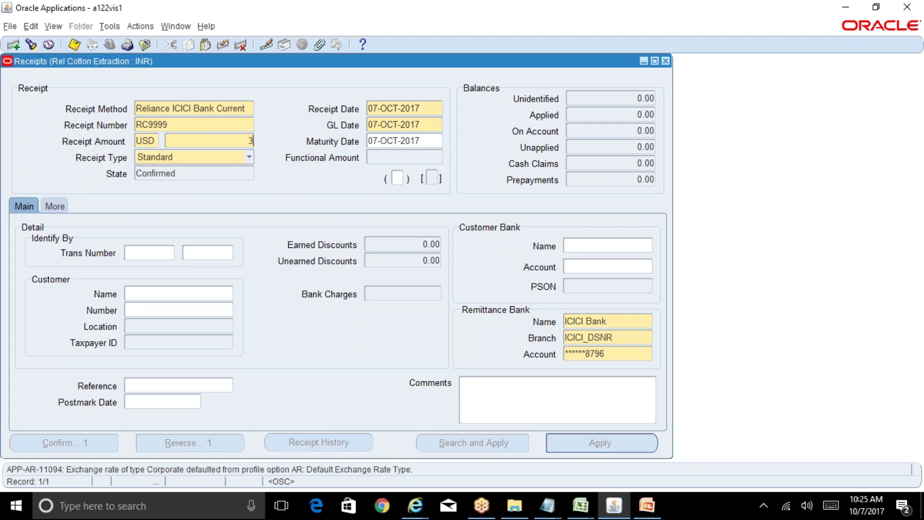
{"action": "type", "text": "300"}
{"action": "left_click", "coordinate": [394, 141]}
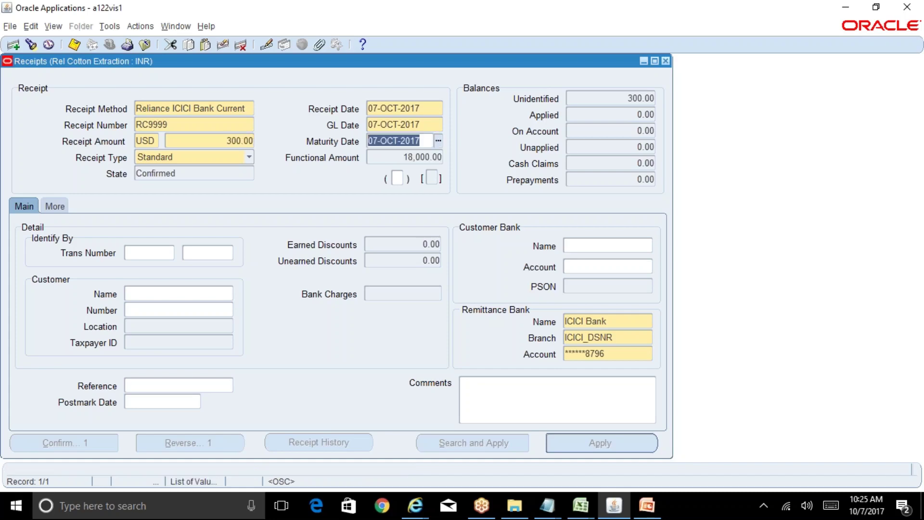
Open the receipt's exchange rate details and look through the available rate types without choosing one
{"action": "left_click", "coordinate": [110, 26]}
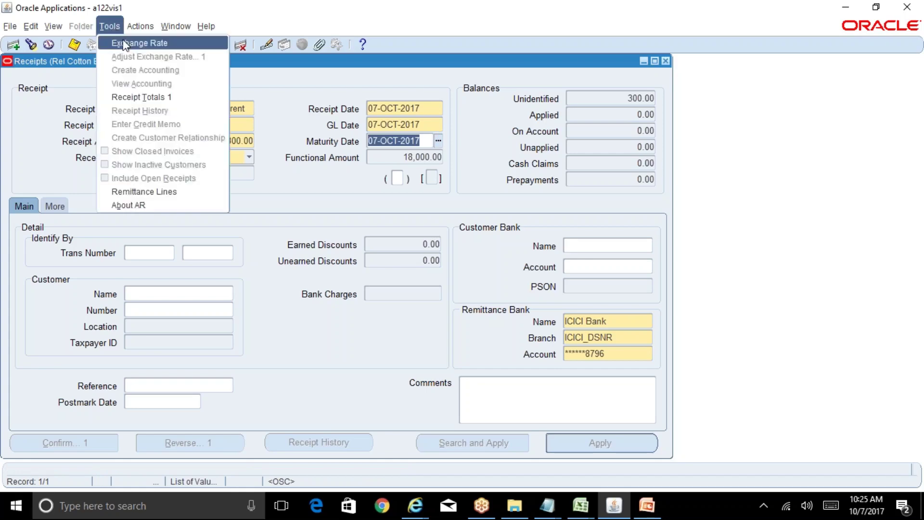
{"action": "left_click", "coordinate": [127, 43]}
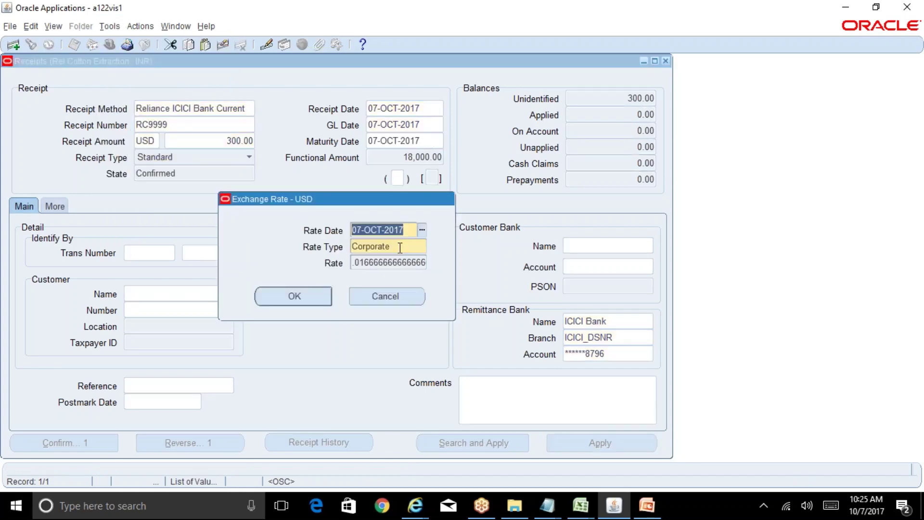
{"action": "key", "text": "Tab"}
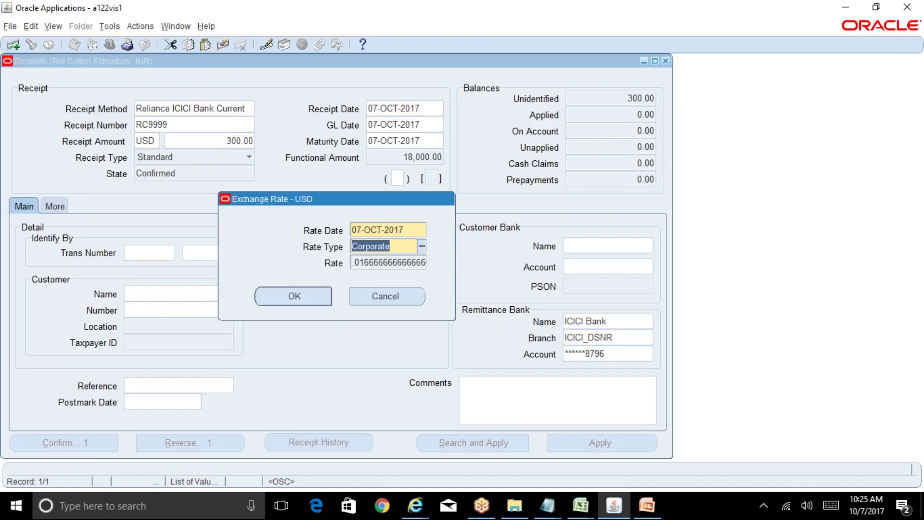
{"action": "left_click", "coordinate": [422, 247]}
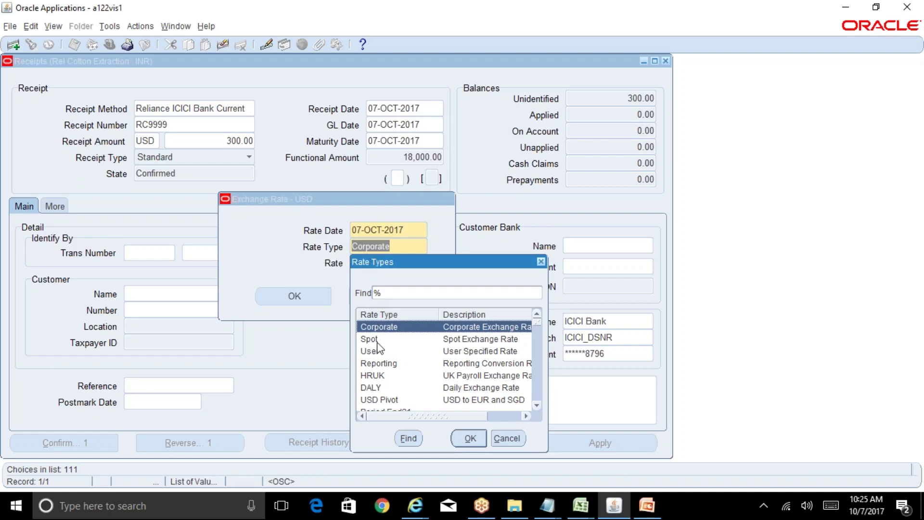
{"action": "left_click", "coordinate": [507, 438]}
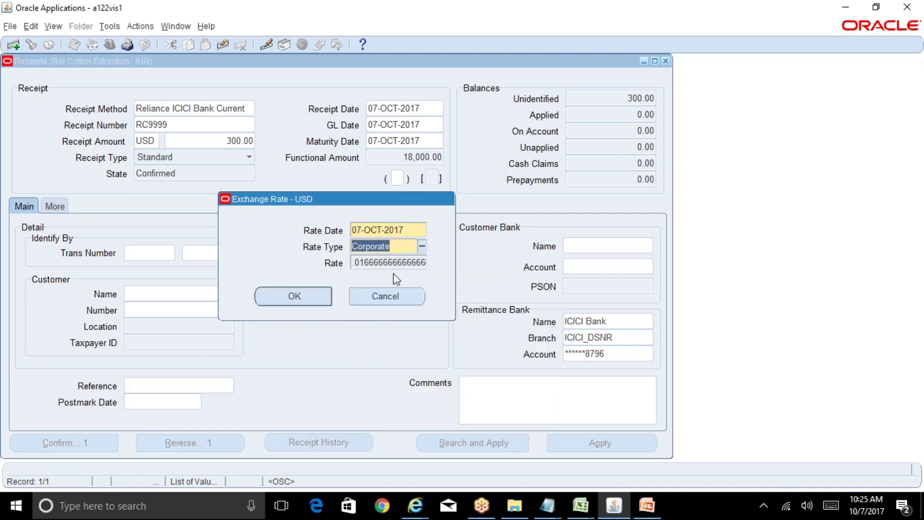
Set the receipt's exchange rate type to User and enter a rate of 0.015
{"action": "left_click", "coordinate": [422, 247]}
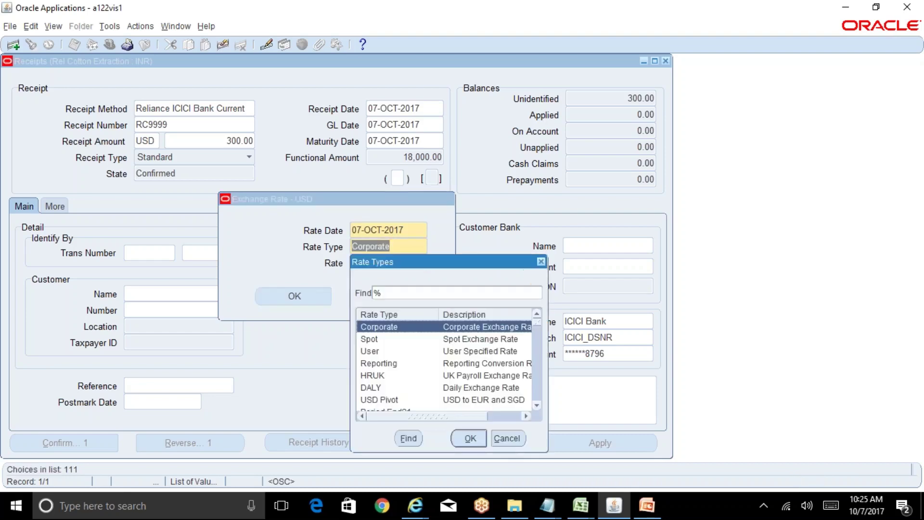
{"action": "double_click", "coordinate": [371, 351]}
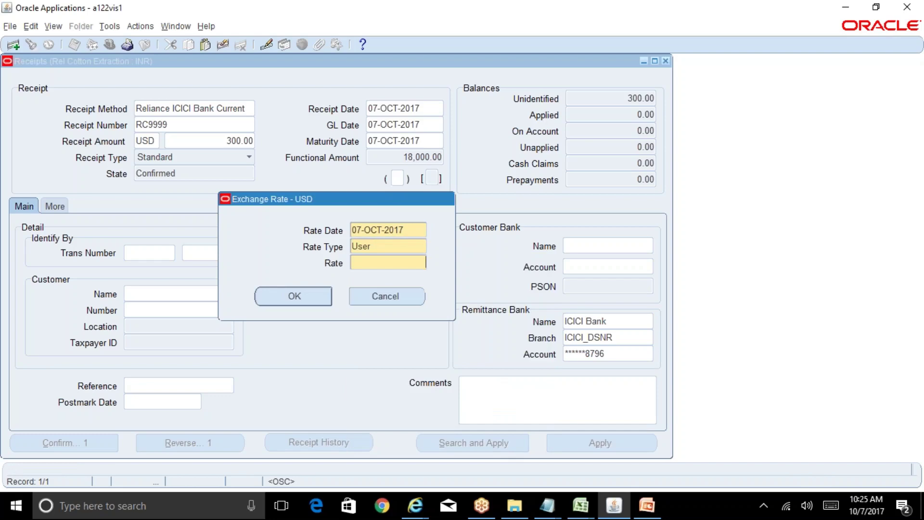
{"action": "type", "text": "0.015"}
Launch Calculator and divide 1 by 66 to check the conversion rate
{"action": "key", "text": "super+r"}
{"action": "type", "text": "calc"}
{"action": "key", "text": "Return"}
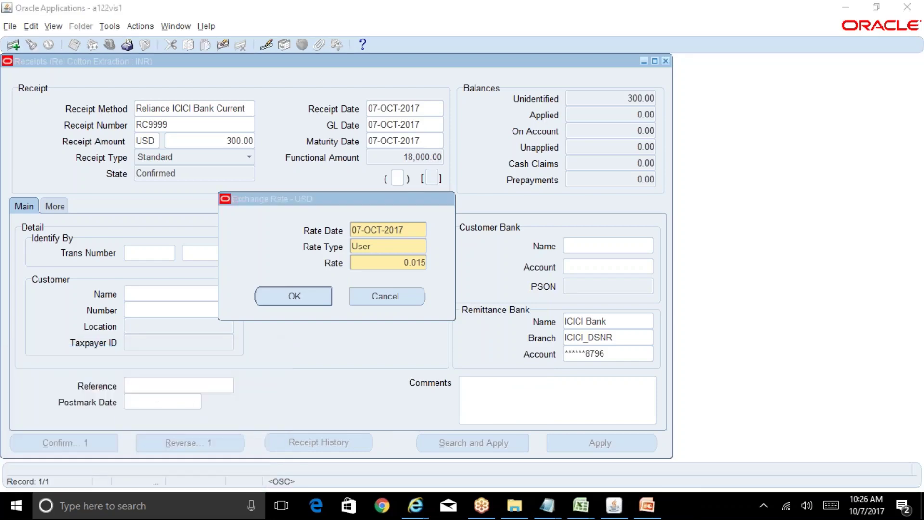
{"action": "type", "text": "1/66"}
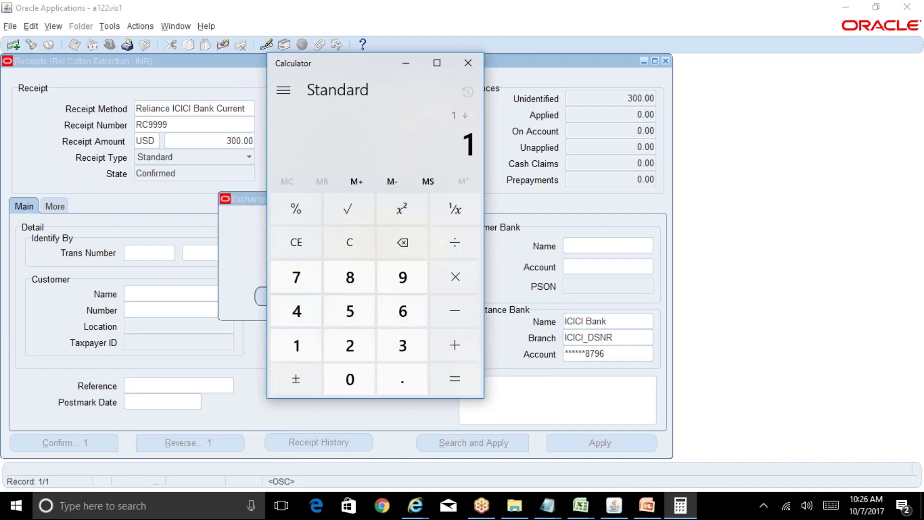
{"action": "key", "text": "Return"}
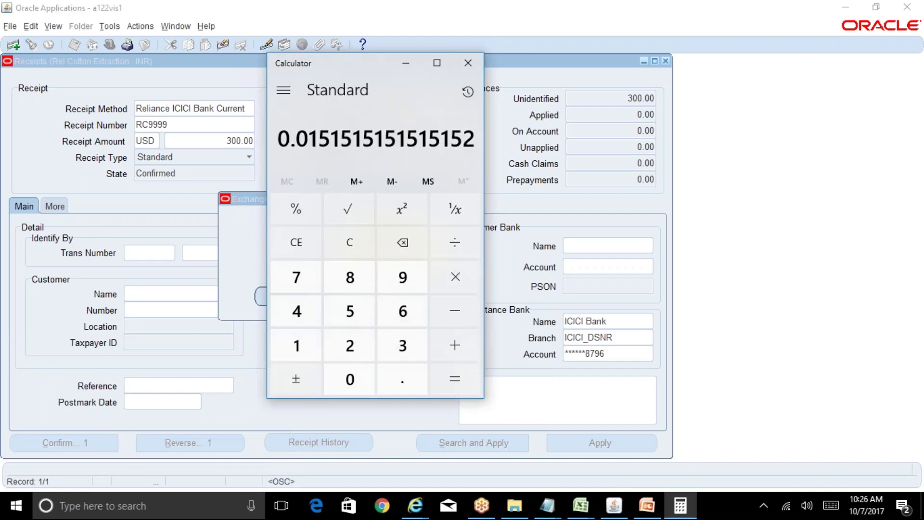
Return to Oracle Applications and apply the user-defined exchange rate to the USD receipt
{"action": "key", "text": "alt+Tab"}
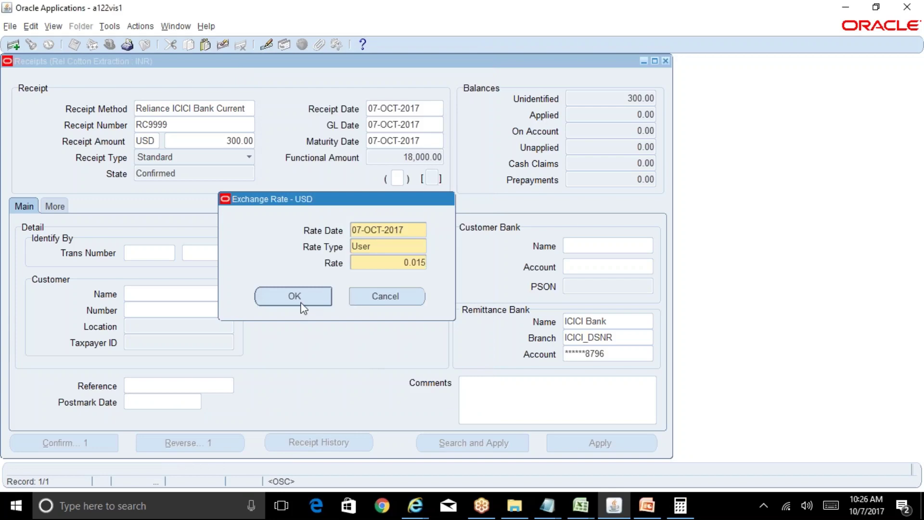
{"action": "left_click", "coordinate": [381, 248]}
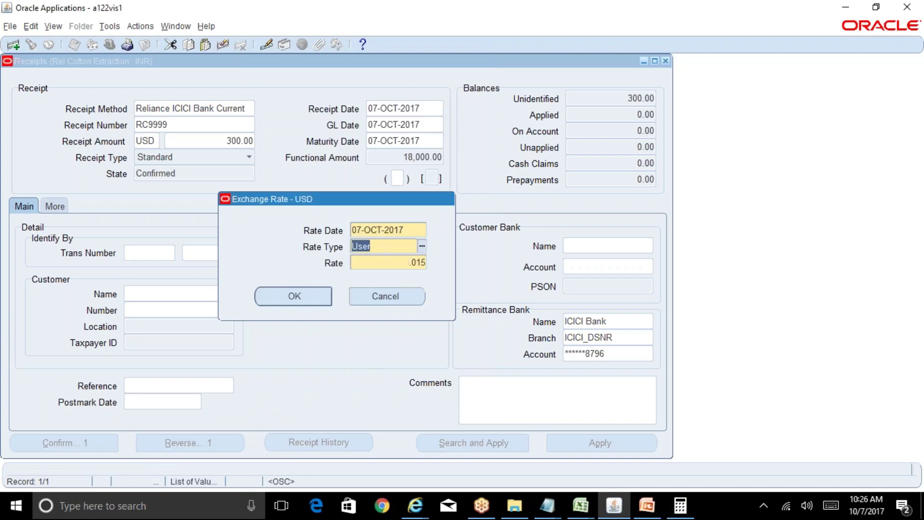
{"action": "left_click", "coordinate": [314, 304]}
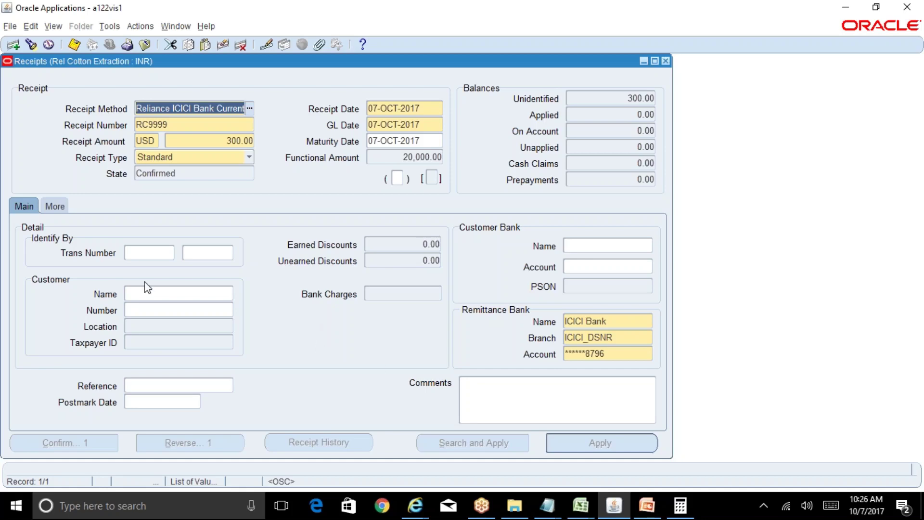
Assign the customer Raymonds Suitings to the receipt
{"action": "left_click", "coordinate": [154, 295]}
{"action": "type", "text": "ray"}
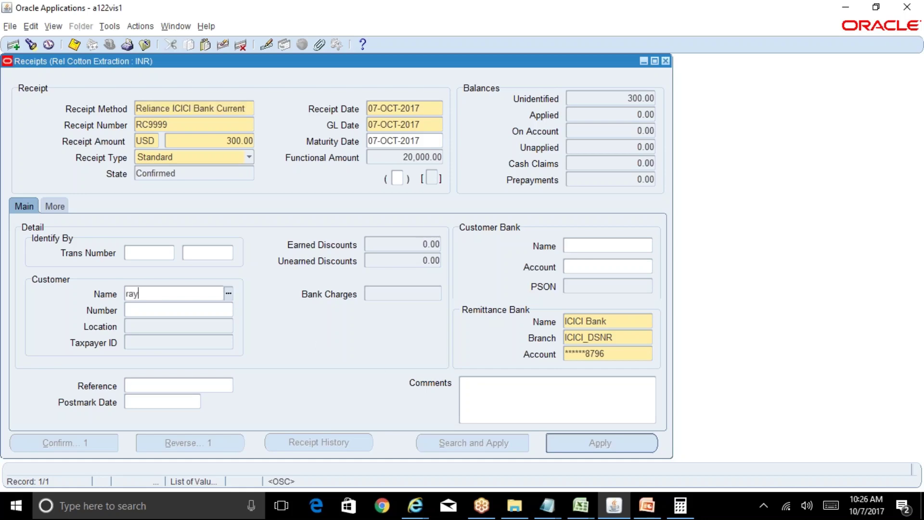
{"action": "type", "text": "mond"}
{"action": "key", "text": "Tab"}
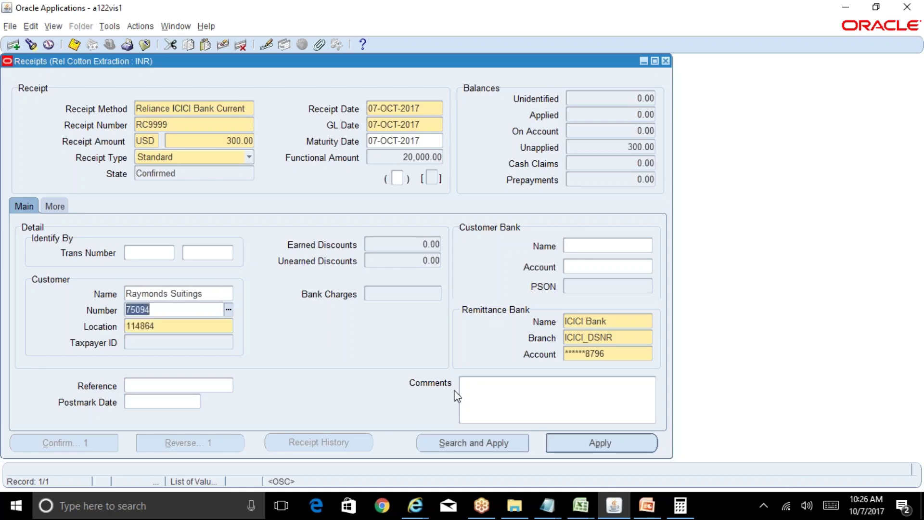
Apply the USD 300 receipt to INR invoice 10089 and review its allocated receipt amount and cross currency rate
{"action": "left_click", "coordinate": [600, 443]}
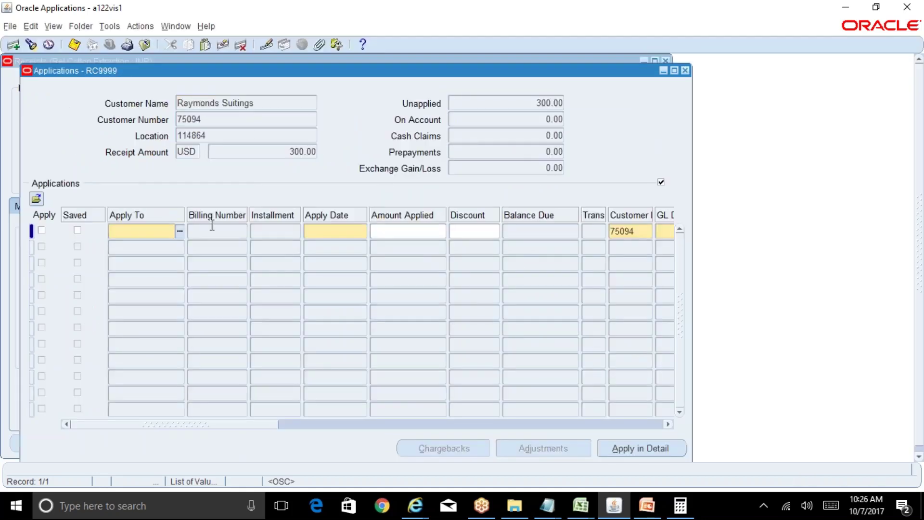
{"action": "left_click", "coordinate": [180, 232]}
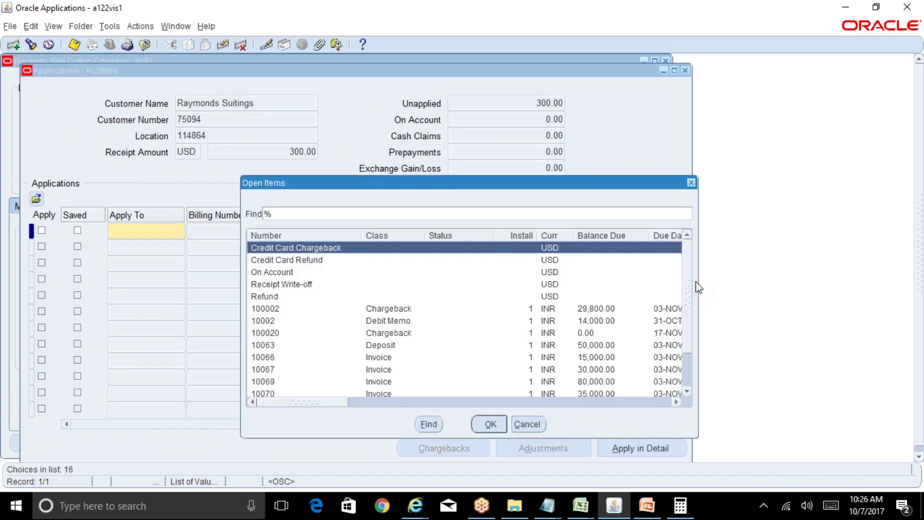
{"action": "scroll", "coordinate": [690, 299], "scroll_direction": "down", "scroll_amount": 2}
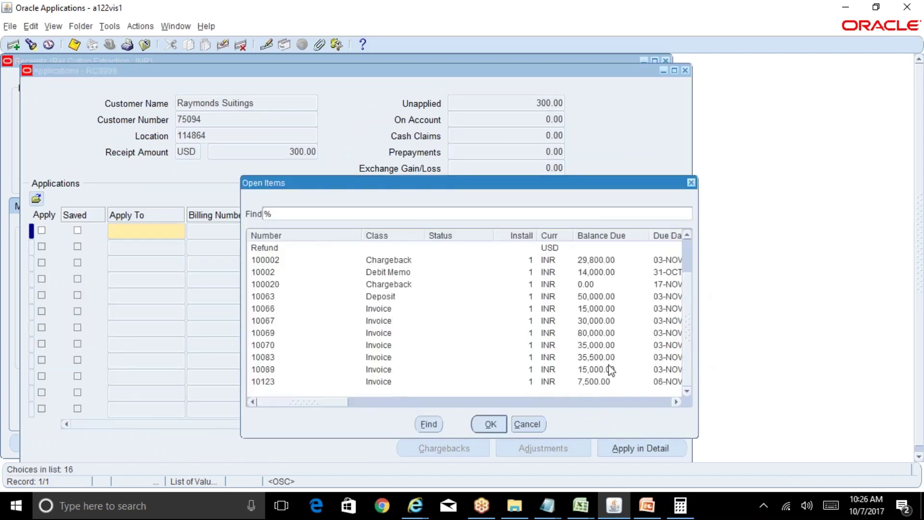
{"action": "left_click", "coordinate": [597, 370]}
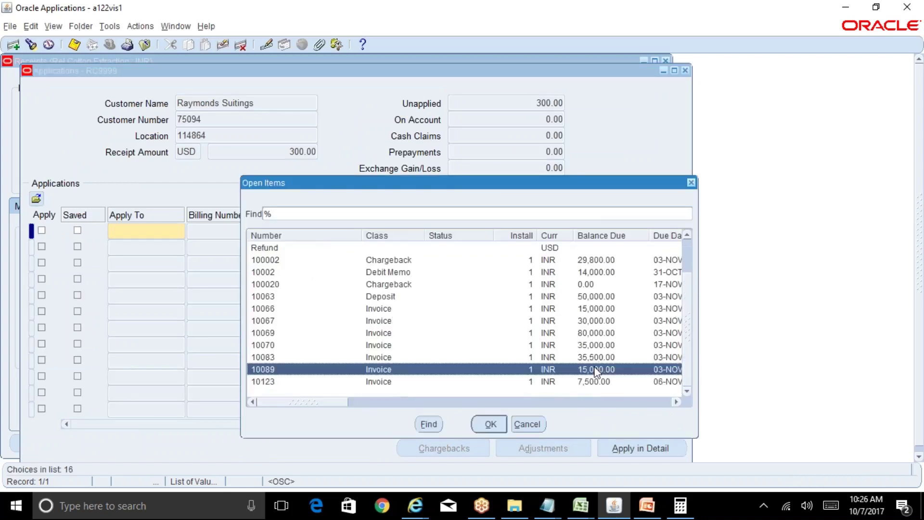
{"action": "left_click", "coordinate": [490, 422]}
{"action": "key", "text": "Tab"}
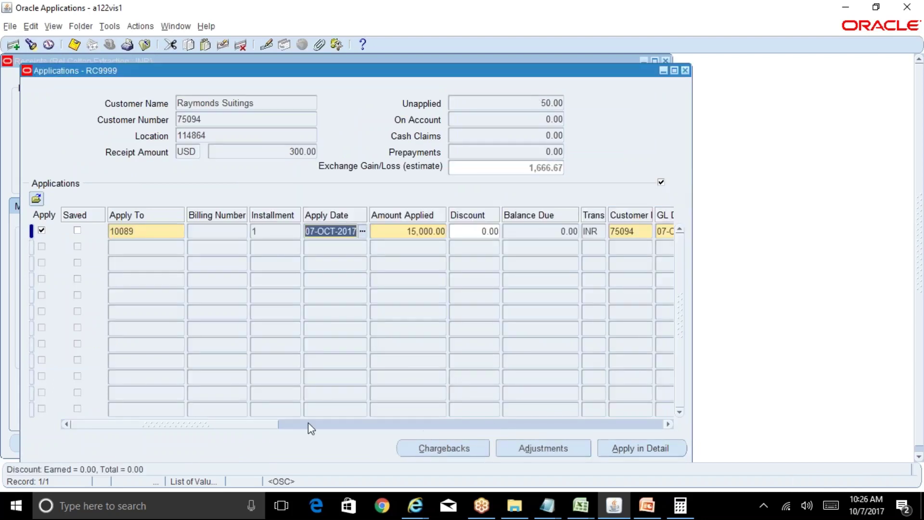
{"action": "left_click_drag", "start_coordinate": [263, 421], "coordinate": [412, 423]}
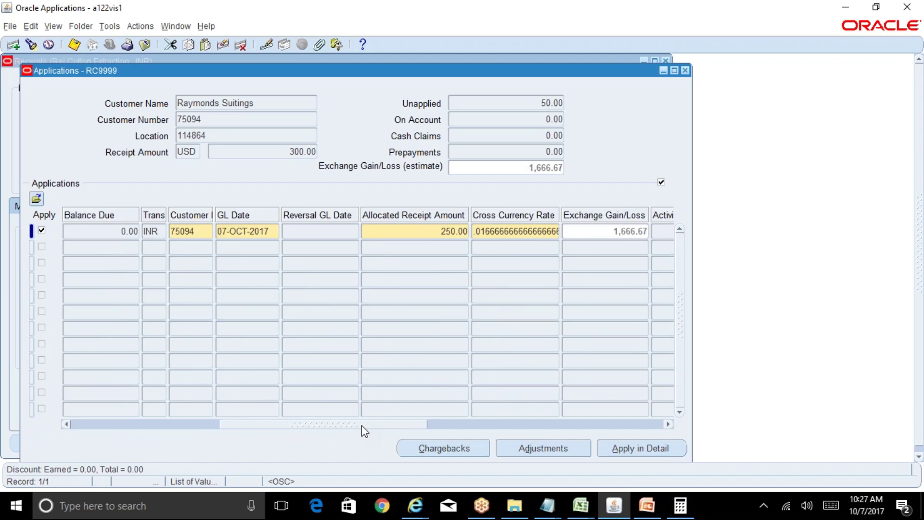
{"action": "left_click_drag", "start_coordinate": [387, 75], "coordinate": [396, 124]}
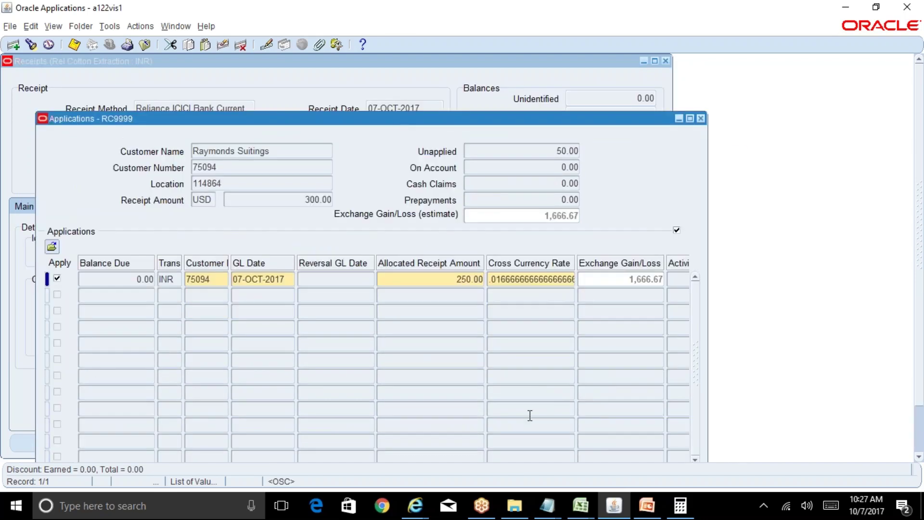
Switch to Calculator, multiply 300 by 66, and return to the receipt applications in Oracle Applications
{"action": "left_click", "coordinate": [680, 505]}
{"action": "key", "text": "Escape"}
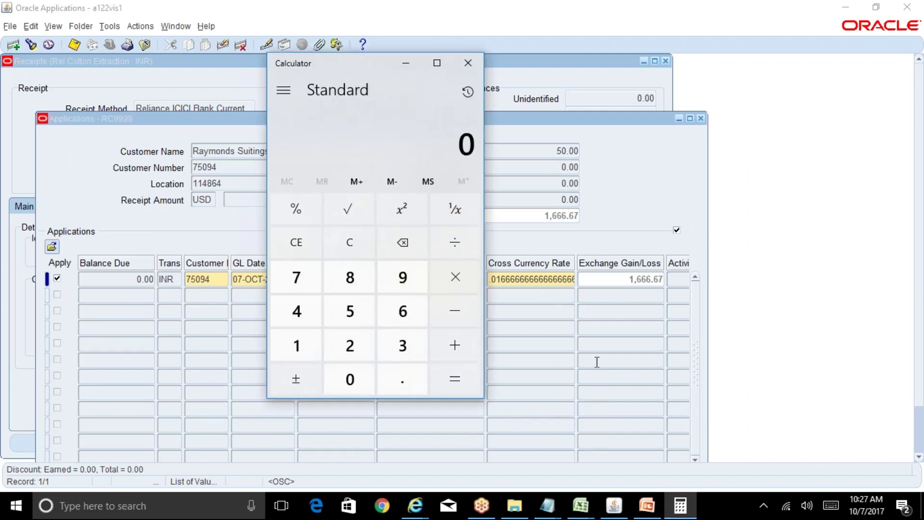
{"action": "type", "text": "300*66"}
{"action": "key", "text": "Return"}
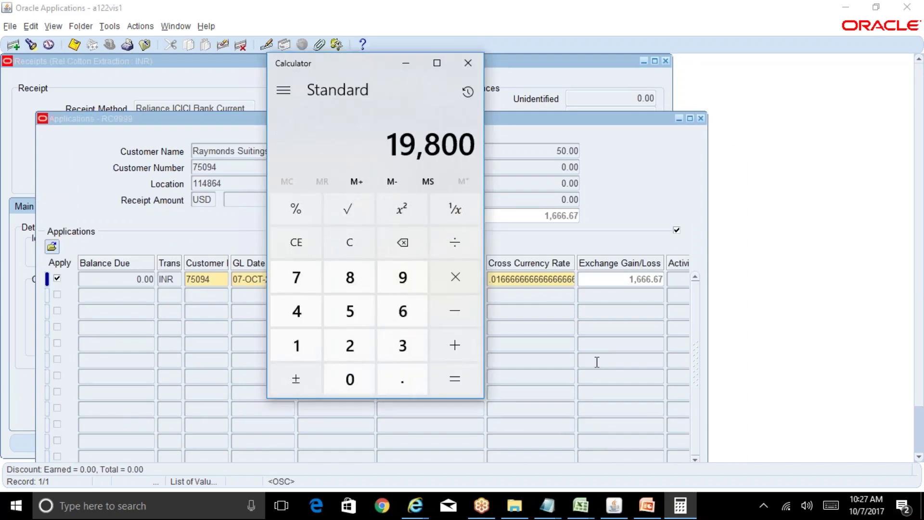
{"action": "left_click", "coordinate": [553, 340]}
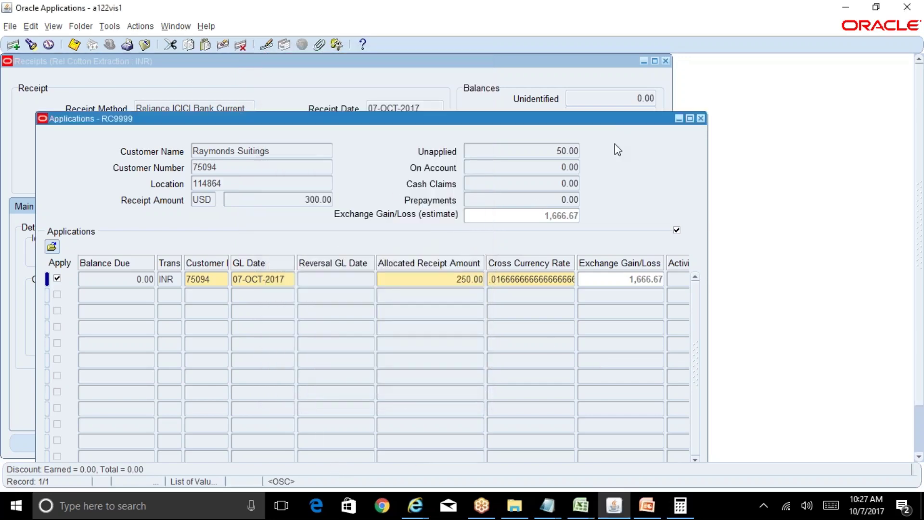
{"action": "left_click_drag", "start_coordinate": [604, 123], "coordinate": [620, 123]}
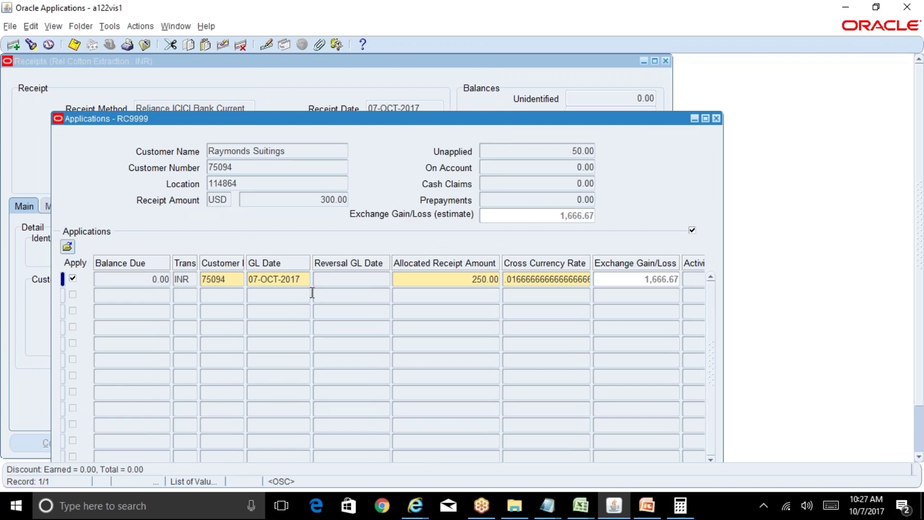
Remove the unsaved application to invoice 10089 and close the receipt's Applications window
{"action": "left_click", "coordinate": [283, 280]}
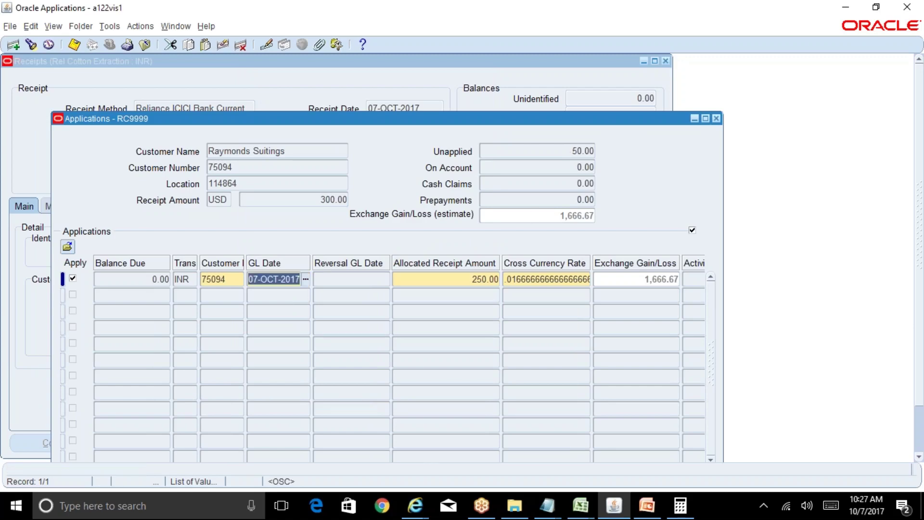
{"action": "left_click", "coordinate": [240, 45]}
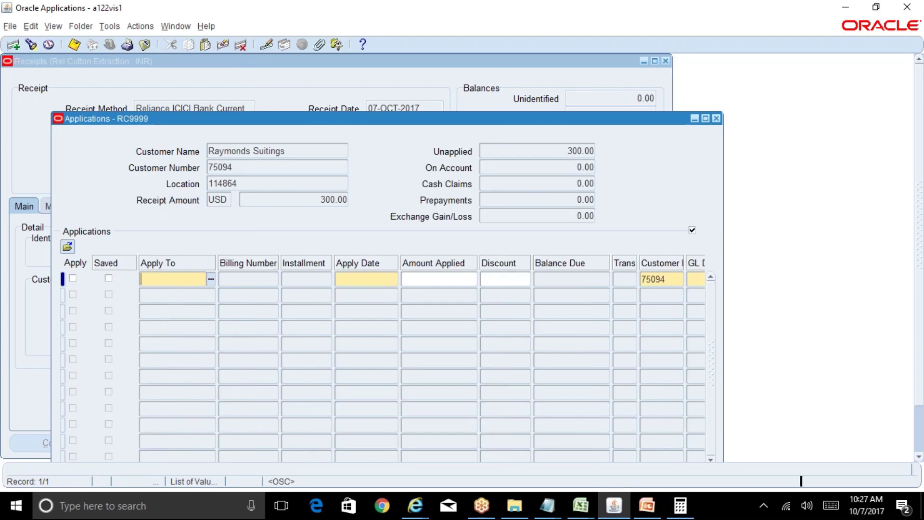
{"action": "left_click", "coordinate": [717, 118]}
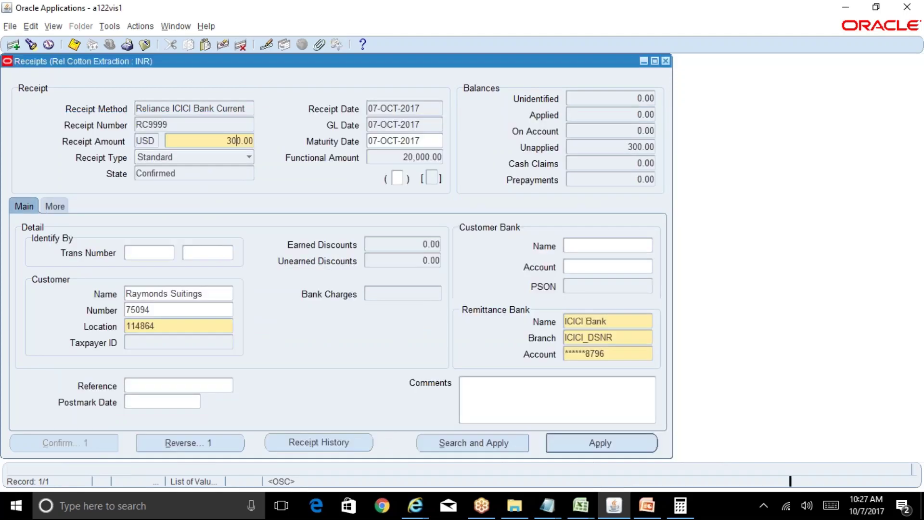
Set the USD receipt's amount to 150
{"action": "left_click", "coordinate": [239, 140]}
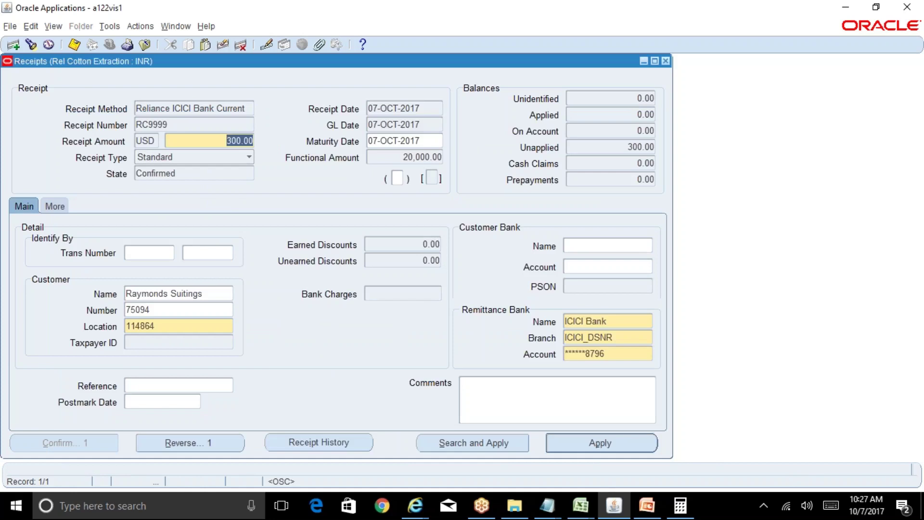
{"action": "type", "text": "150"}
{"action": "key", "text": "Tab"}
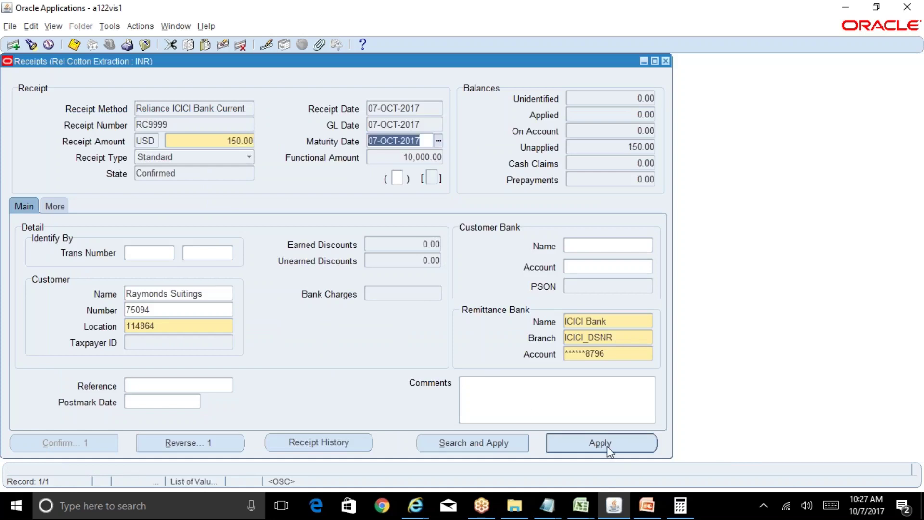
Apply the USD 150 receipt to INR invoice 10089
{"action": "left_click", "coordinate": [607, 445]}
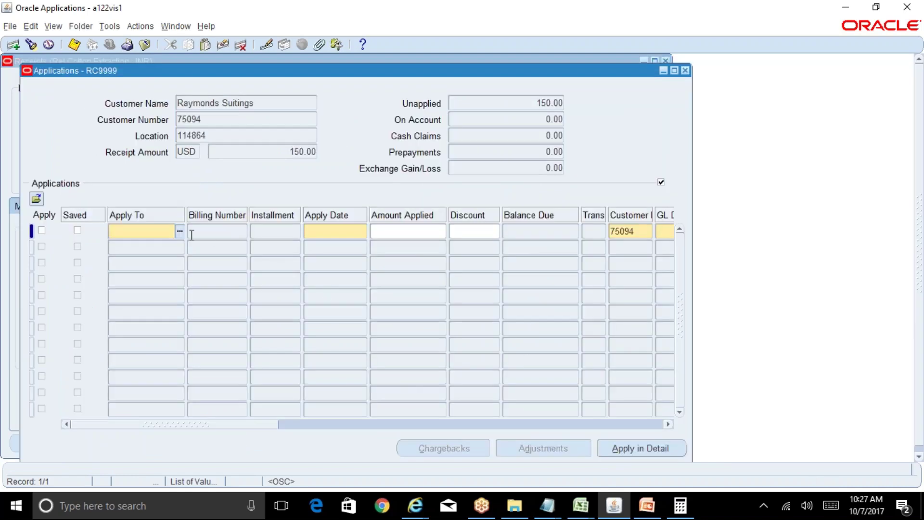
{"action": "left_click", "coordinate": [179, 232]}
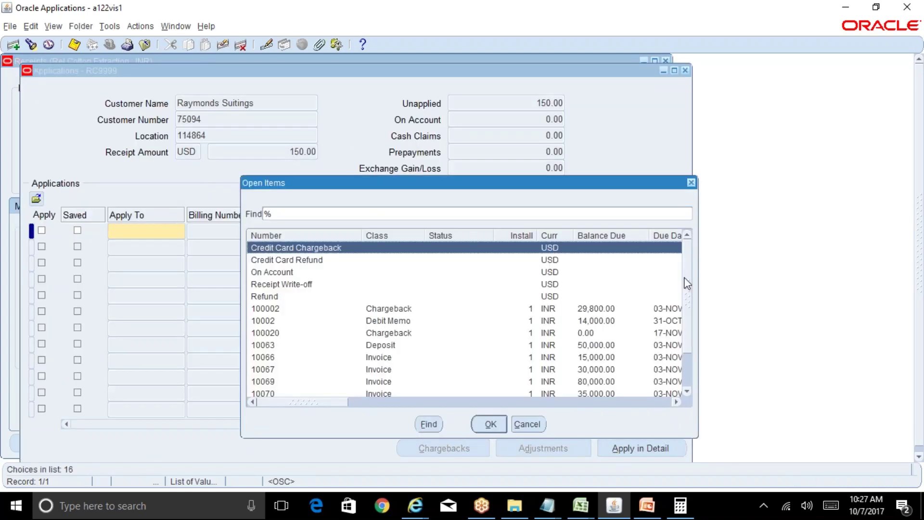
{"action": "scroll", "coordinate": [689, 289], "scroll_direction": "down", "scroll_amount": 2}
{"action": "left_click", "coordinate": [603, 369]}
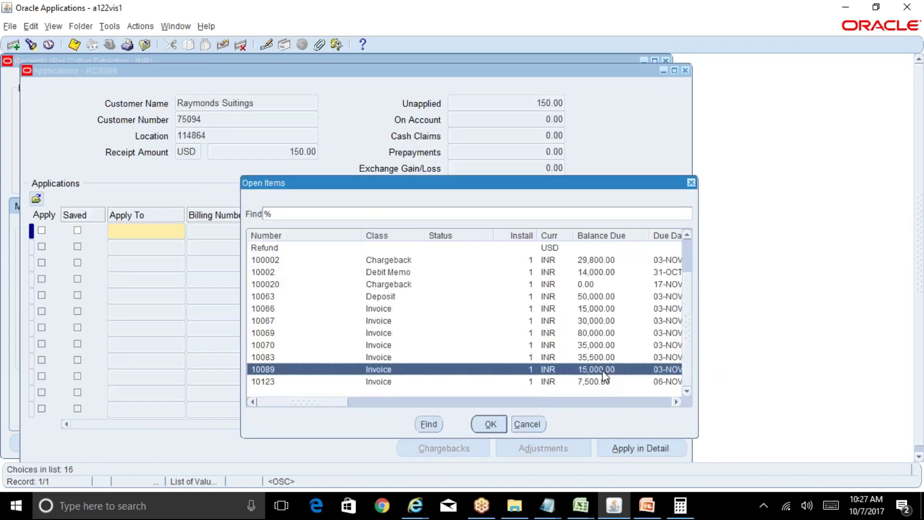
{"action": "left_click", "coordinate": [490, 424]}
{"action": "left_click", "coordinate": [324, 231]}
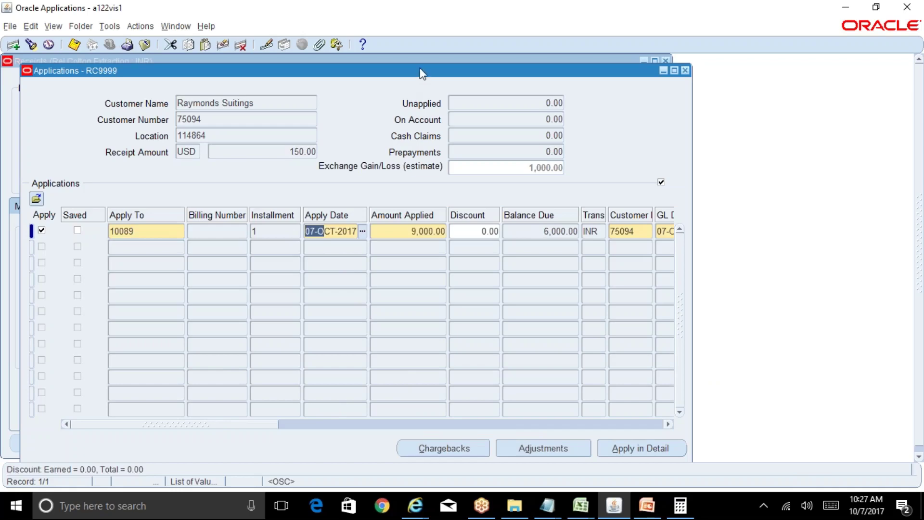
Multiply 150 by 66 in Calculator and compare it with the amount applied in Oracle Applications
{"action": "left_click_drag", "start_coordinate": [420, 69], "coordinate": [590, 77]}
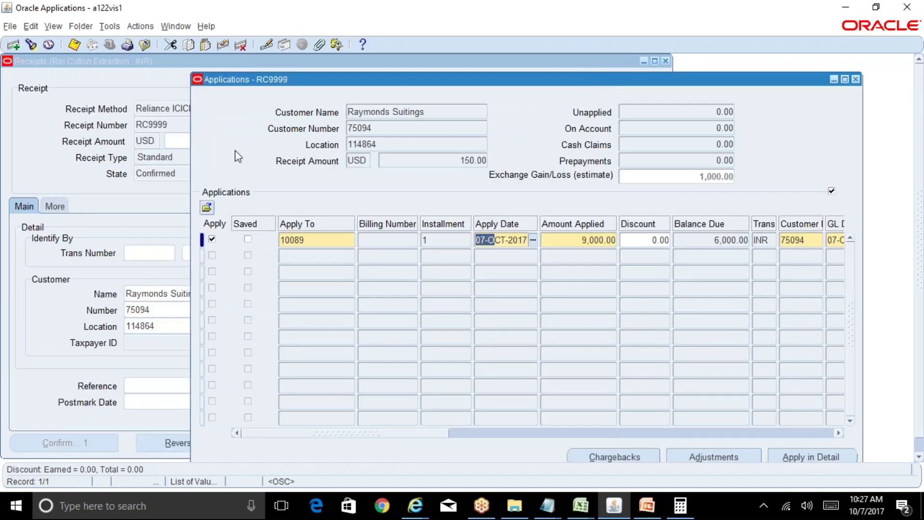
{"action": "left_click", "coordinate": [678, 506]}
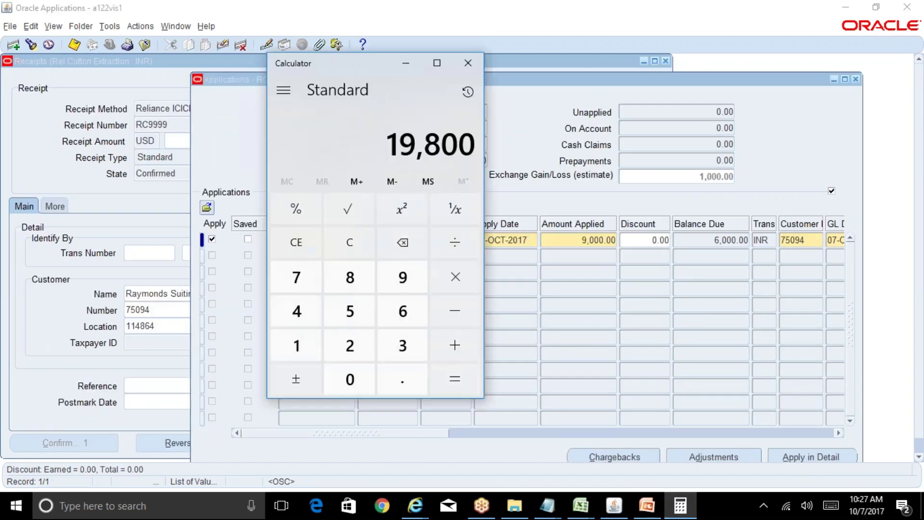
{"action": "key", "text": "Escape"}
{"action": "type", "text": "150*66"}
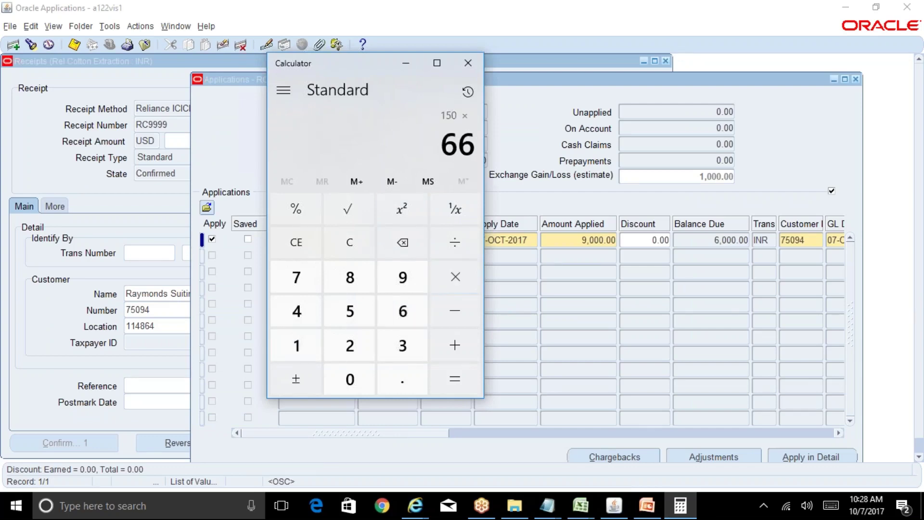
{"action": "key", "text": "Return"}
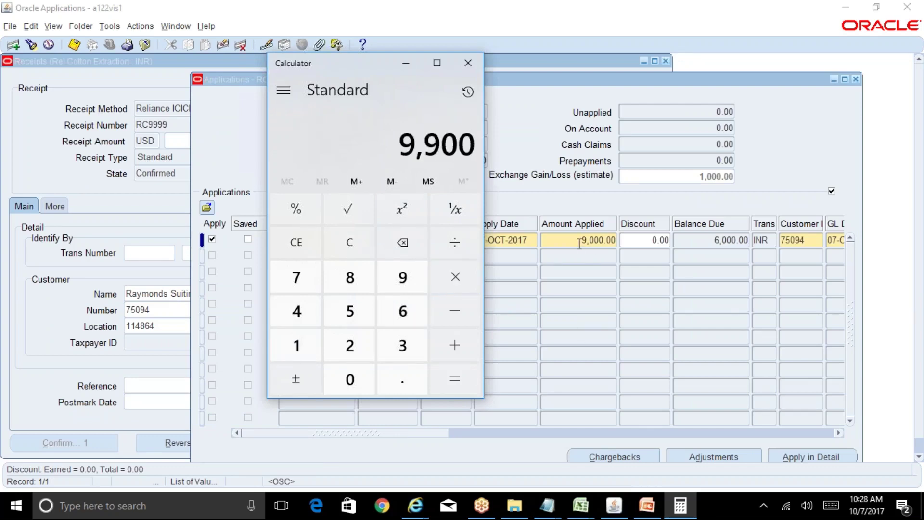
{"action": "left_click", "coordinate": [540, 210]}
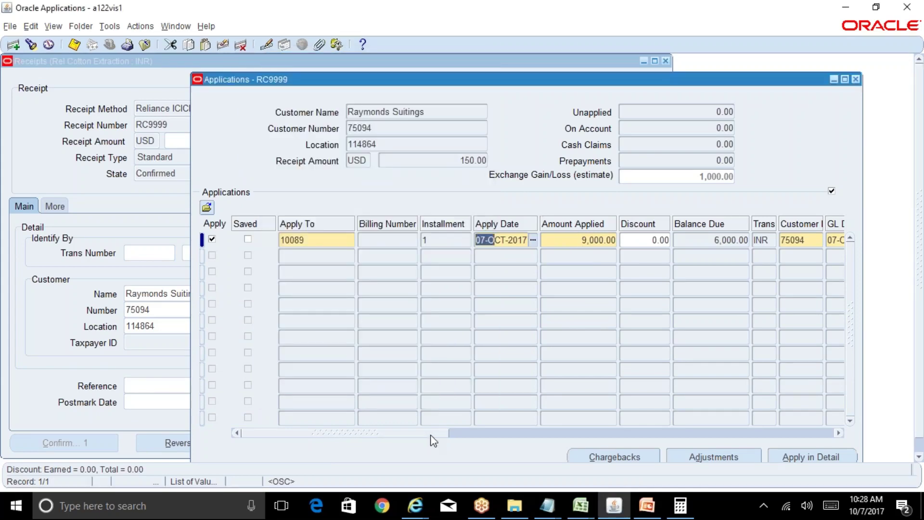
{"action": "left_click_drag", "start_coordinate": [434, 441], "coordinate": [411, 443]}
{"action": "left_click", "coordinate": [602, 244]}
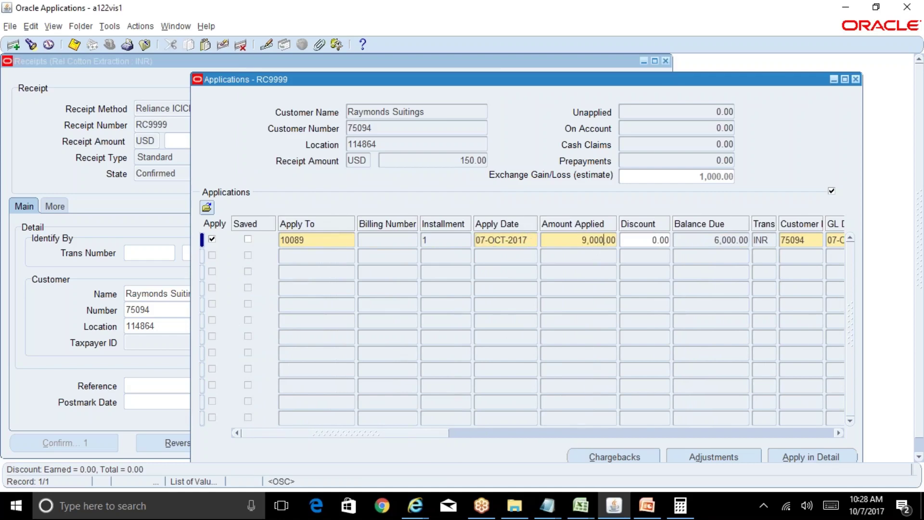
Use Calculator to check 150 times 60 and 1 divided by 0.015, and return to Oracle Applications
{"action": "left_click", "coordinate": [680, 505]}
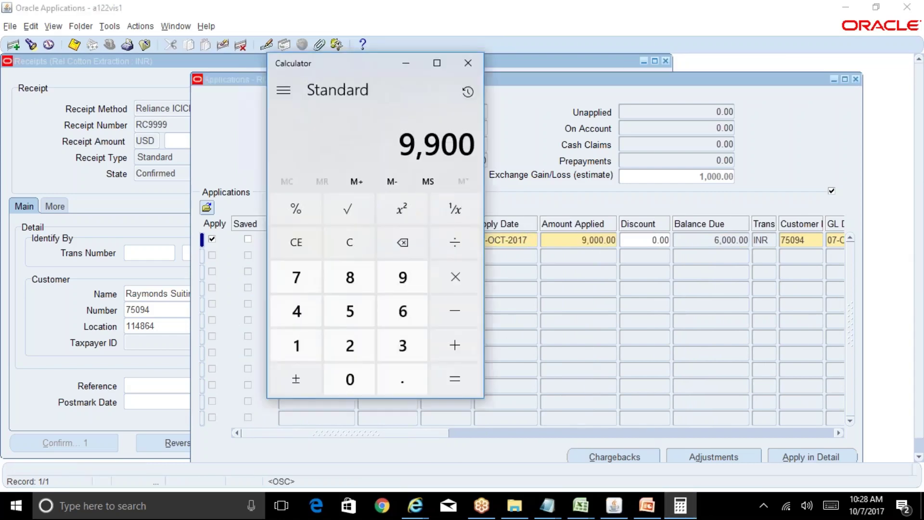
{"action": "key", "text": "Escape"}
{"action": "type", "text": "150*60="}
{"action": "key", "text": "Escape"}
{"action": "type", "text": "1"}
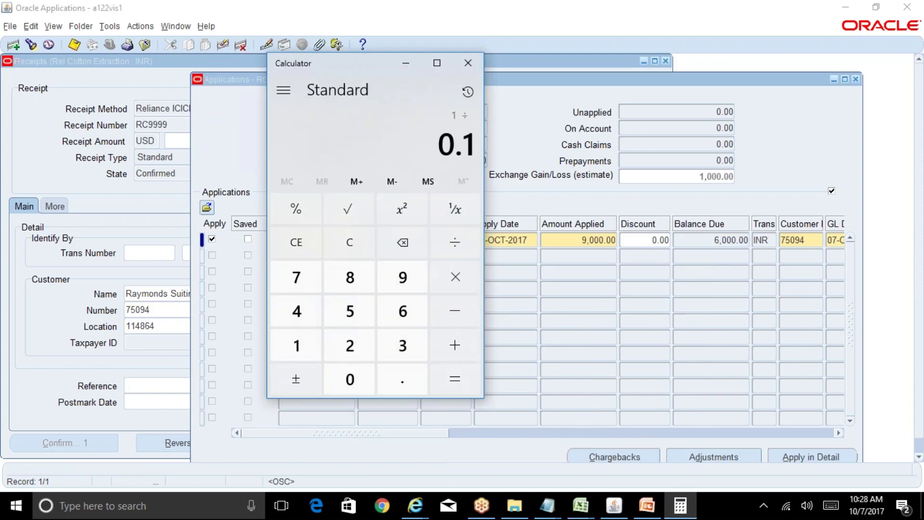
{"action": "type", "text": "/0.15="}
{"action": "key", "text": "Escape"}
{"action": "type", "text": "1/0"}
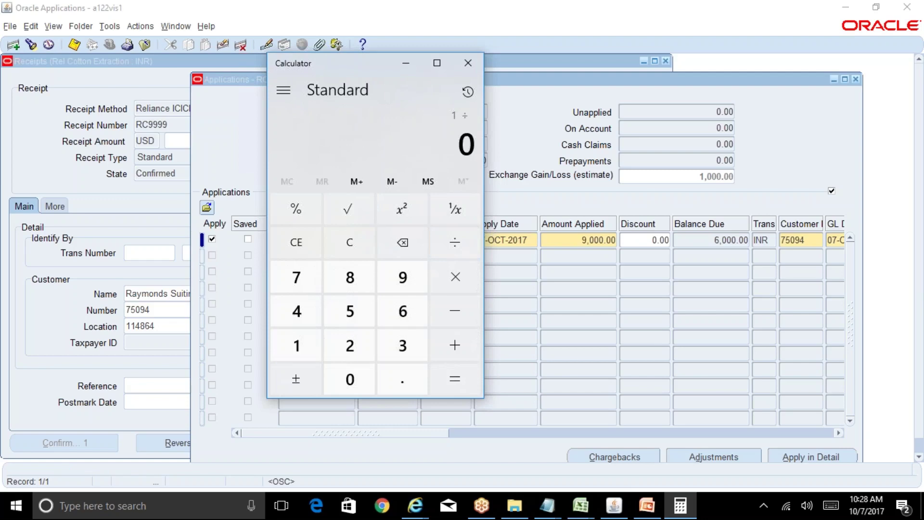
{"action": "type", "text": ".015="}
{"action": "key", "text": "Escape"}
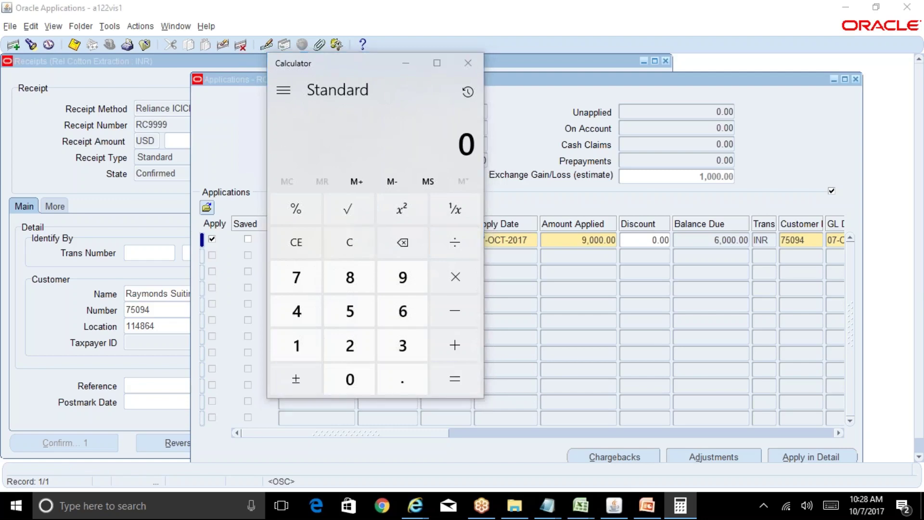
{"action": "key", "text": "alt+Tab"}
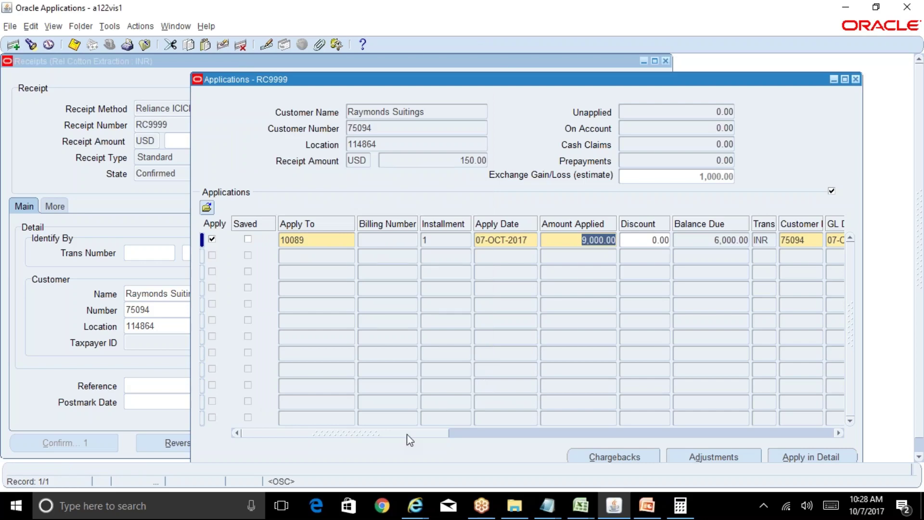
Switch to the R12 Table of Contents workbook in Excel and enter 15000 in cell P60 of the Running Notes_AR sheet
{"action": "left_click_drag", "start_coordinate": [406, 434], "coordinate": [575, 489]}
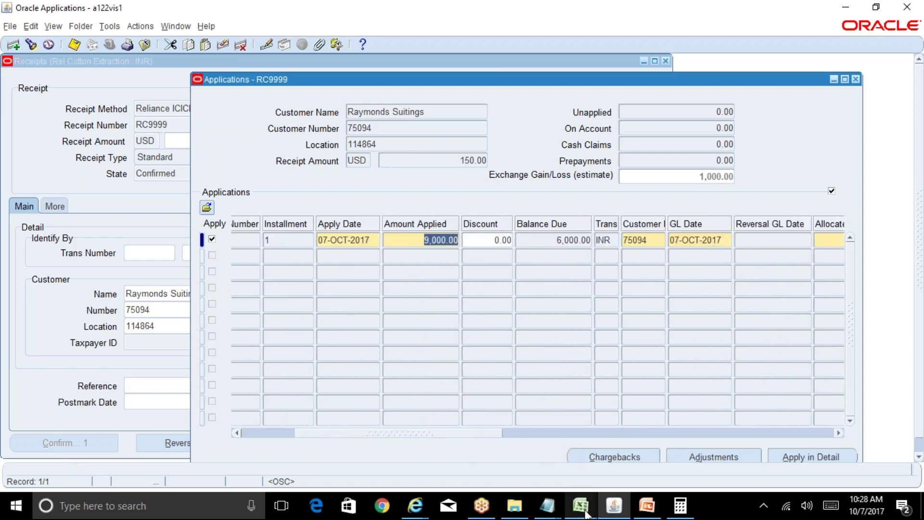
{"action": "mouse_move", "coordinate": [580, 502]}
{"action": "left_click", "coordinate": [436, 448]}
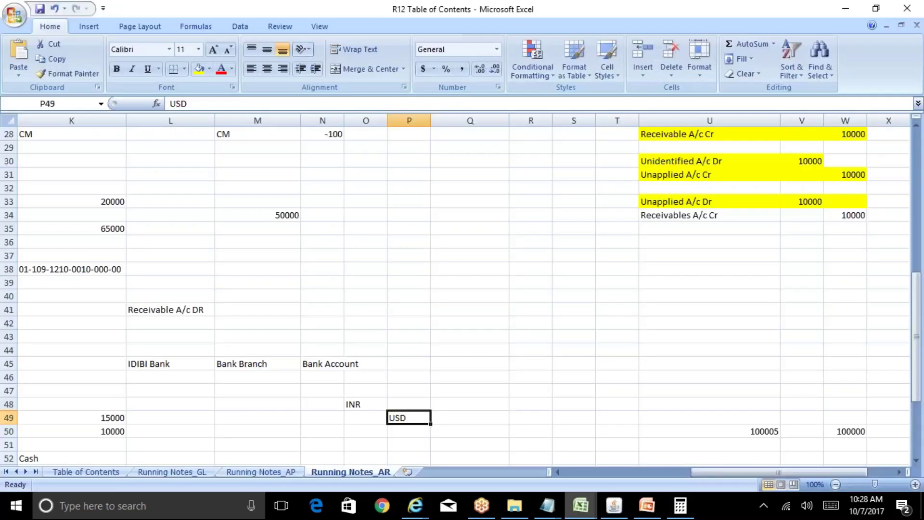
{"action": "left_click", "coordinate": [247, 403]}
{"action": "key", "text": "Down"}
{"action": "key", "text": "Down"}
{"action": "key", "text": "Down"}
{"action": "key", "text": "Down"}
{"action": "key", "text": "Down"}
{"action": "key", "text": "Down"}
{"action": "key", "text": "Down"}
{"action": "key", "text": "Down"}
{"action": "key", "text": "Down"}
{"action": "key", "text": "Down"}
{"action": "key", "text": "Down"}
{"action": "key", "text": "Down"}
{"action": "key", "text": "Down"}
{"action": "key", "text": "Down"}
{"action": "key", "text": "Down"}
{"action": "key", "text": "Down"}
{"action": "key", "text": "Down"}
{"action": "key", "text": "Down"}
{"action": "key", "text": "Down"}
{"action": "key", "text": "Down"}
{"action": "key", "text": "Down"}
{"action": "key", "text": "Down"}
{"action": "key", "text": "Down"}
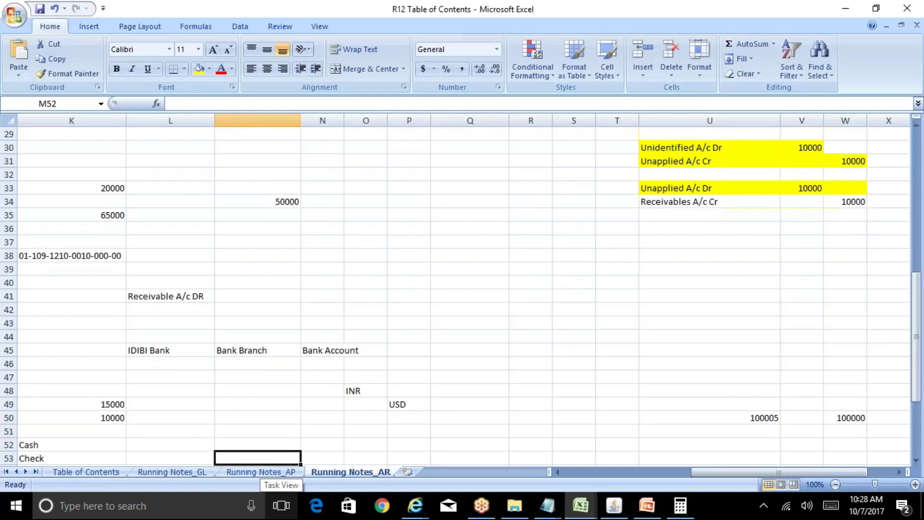
{"action": "key", "text": "Down"}
{"action": "key", "text": "Down"}
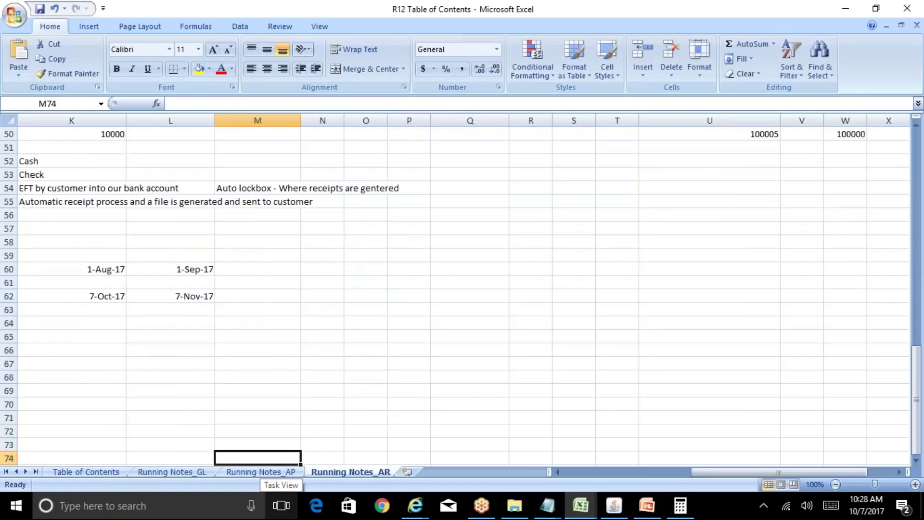
{"action": "key", "text": "Up"}
{"action": "key", "text": "Up"}
{"action": "key", "text": "Up"}
{"action": "key", "text": "Up"}
{"action": "key", "text": "Up"}
{"action": "key", "text": "Up"}
{"action": "key", "text": "Up"}
{"action": "key", "text": "Up"}
{"action": "key", "text": "Up"}
{"action": "key", "text": "Up"}
{"action": "key", "text": "Up"}
{"action": "key", "text": "Up"}
{"action": "key", "text": "Up"}
{"action": "key", "text": "Up"}
{"action": "key", "text": "Right"}
{"action": "key", "text": "Right"}
{"action": "key", "text": "Right"}
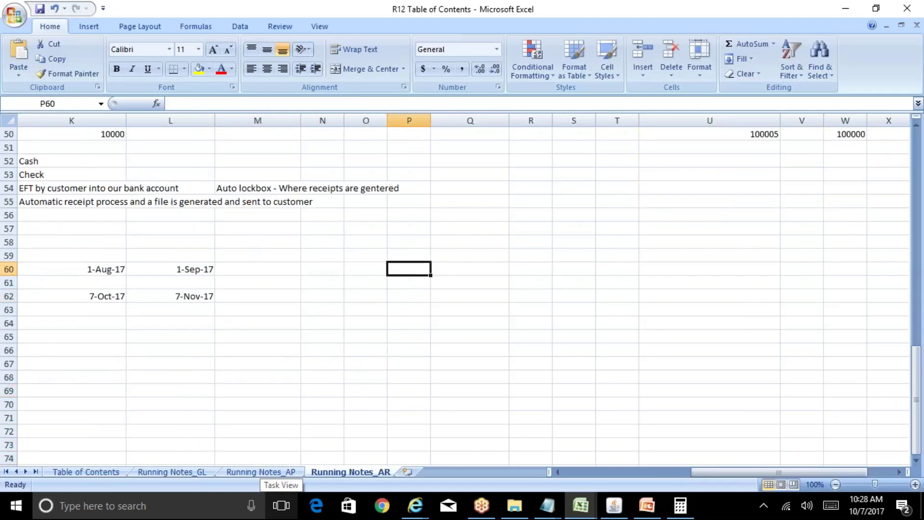
{"action": "type", "text": "15000"}
{"action": "key", "text": "Return"}
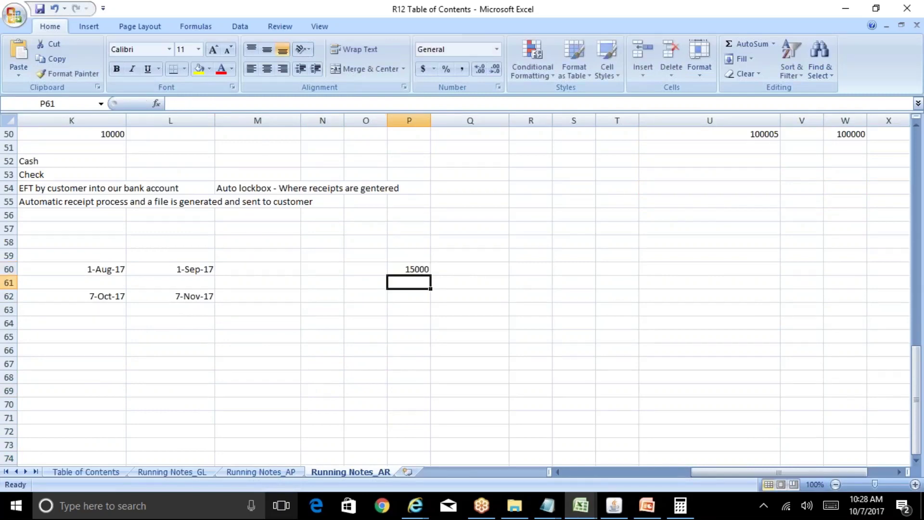
Enter the exchange rate note "1 USD = 66 INR" in cell Q60, beside the 15000 amount
{"action": "key", "text": "Up"}
{"action": "key", "text": "Right"}
{"action": "key", "text": "Right"}
{"action": "key", "text": "Left"}
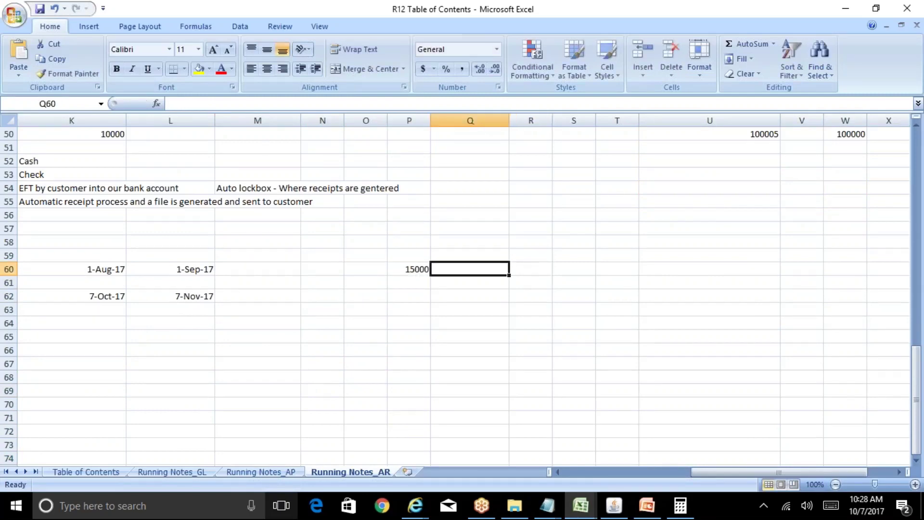
{"action": "type", "text": "1 USD "}
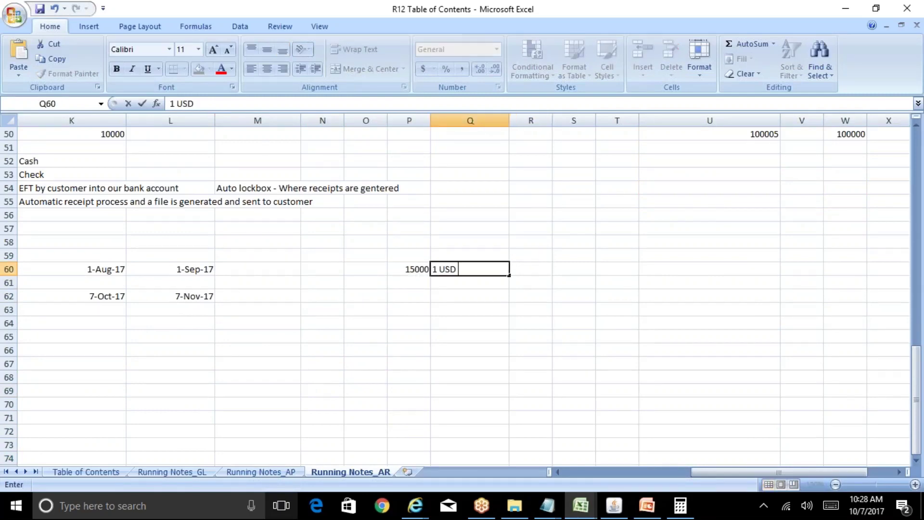
{"action": "type", "text": "= 66 INR"}
{"action": "key", "text": "Return"}
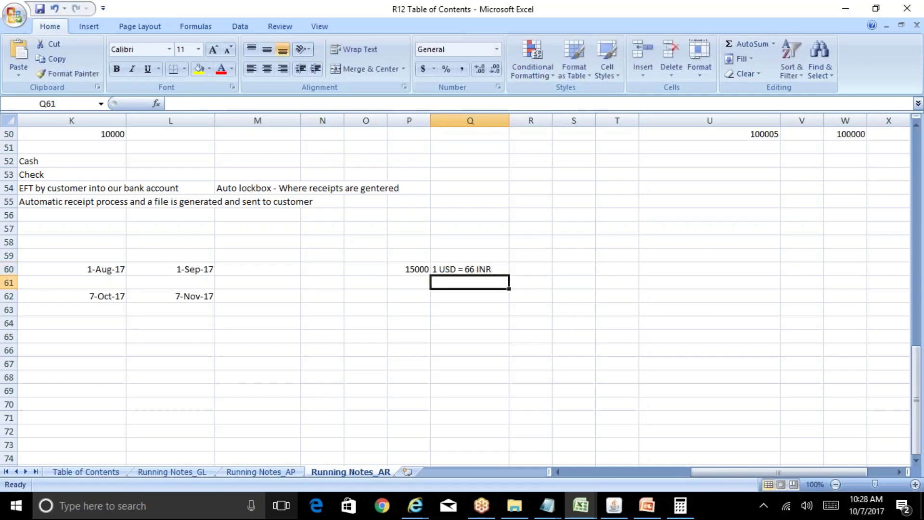
Enter the second exchange rate note "1 USD = 60 INR" in cell Q62
{"action": "key", "text": "Up"}
{"action": "key", "text": "Left"}
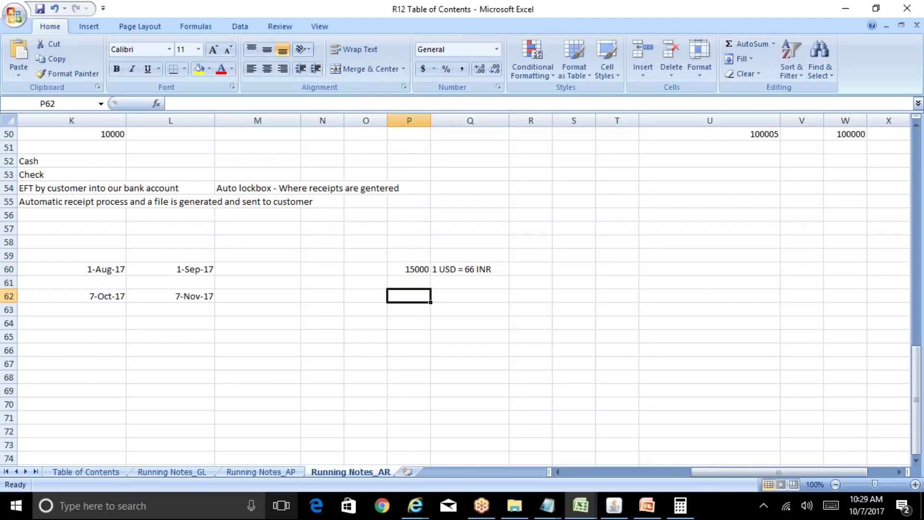
{"action": "left_click", "coordinate": [471, 296]}
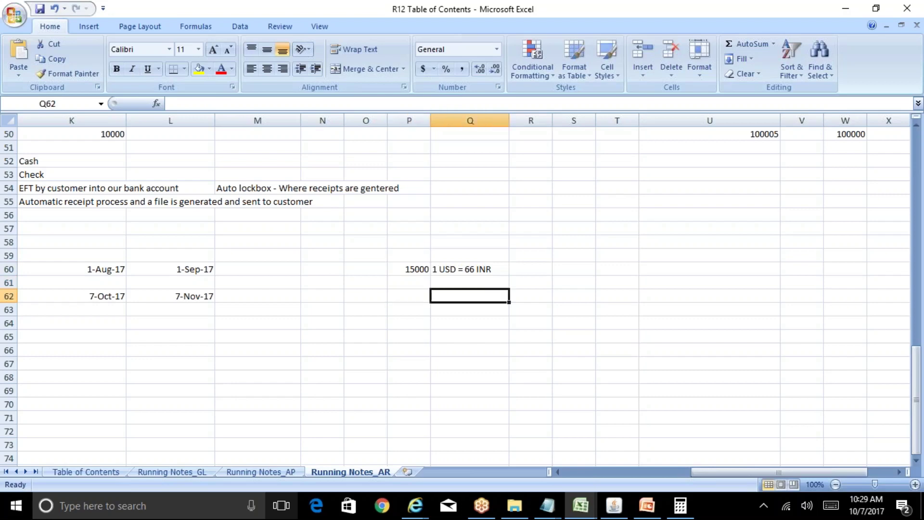
{"action": "type", "text": "1 USD ="}
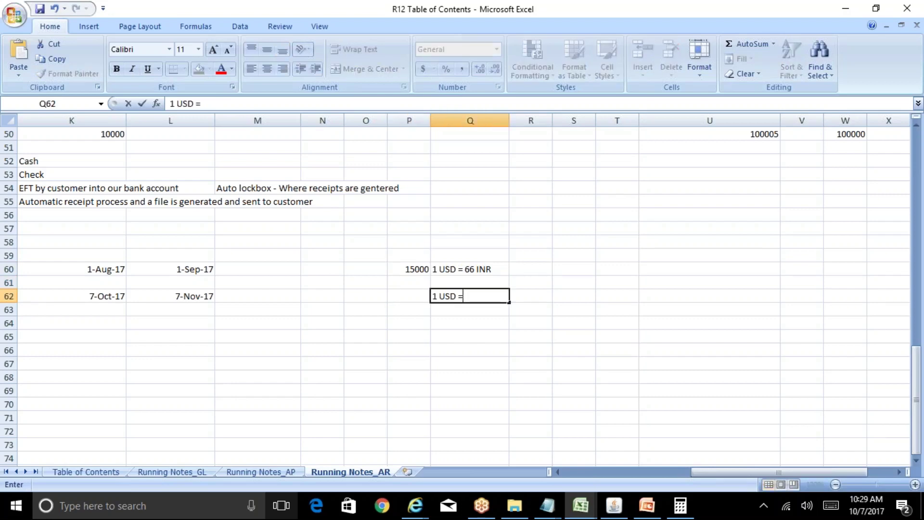
{"action": "type", "text": " 60 INR"}
{"action": "key", "text": "Return"}
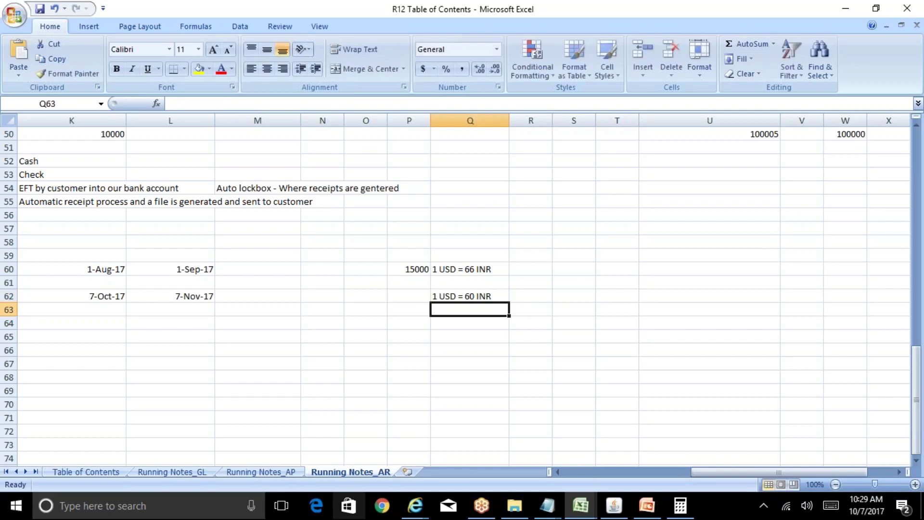
Check the receipt application in Oracle Applications, and calculate =150*60 in cell P63 of the Excel notes
{"action": "left_click", "coordinate": [615, 505]}
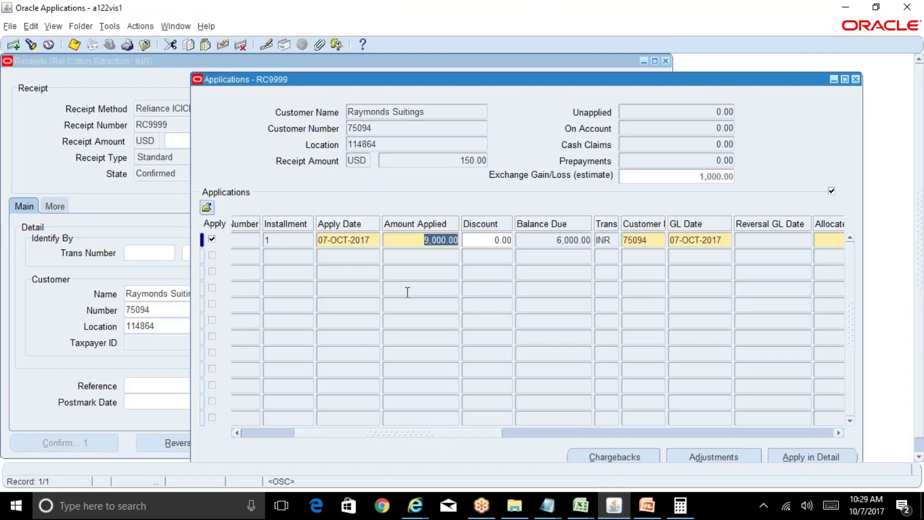
{"action": "left_click_drag", "start_coordinate": [403, 79], "coordinate": [311, 73]}
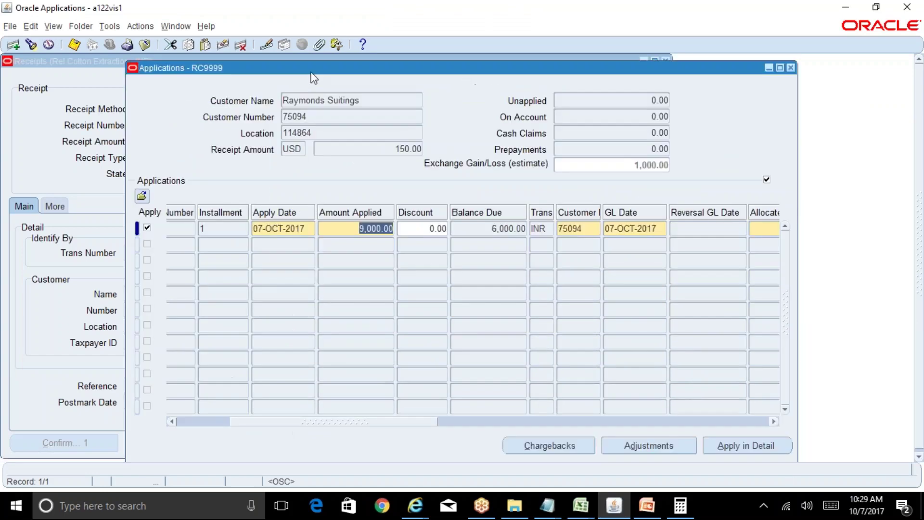
{"action": "left_click", "coordinate": [581, 505]}
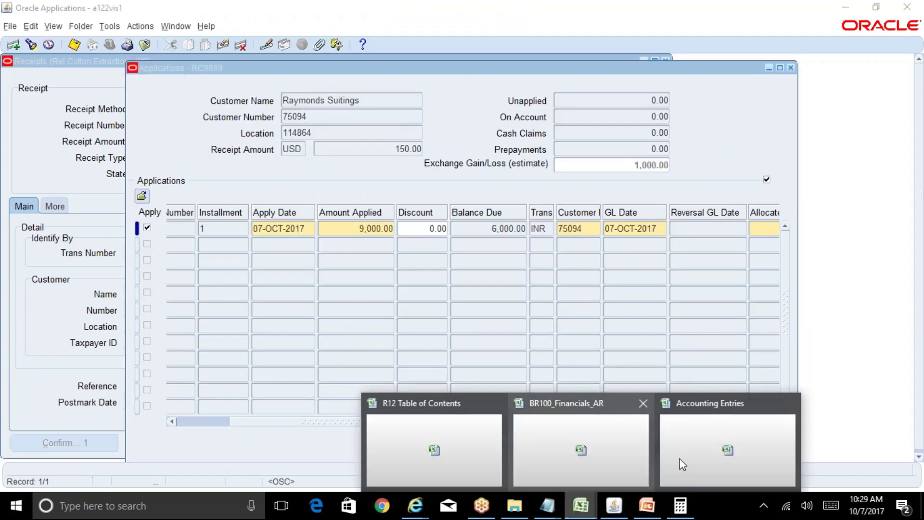
{"action": "left_click", "coordinate": [447, 448]}
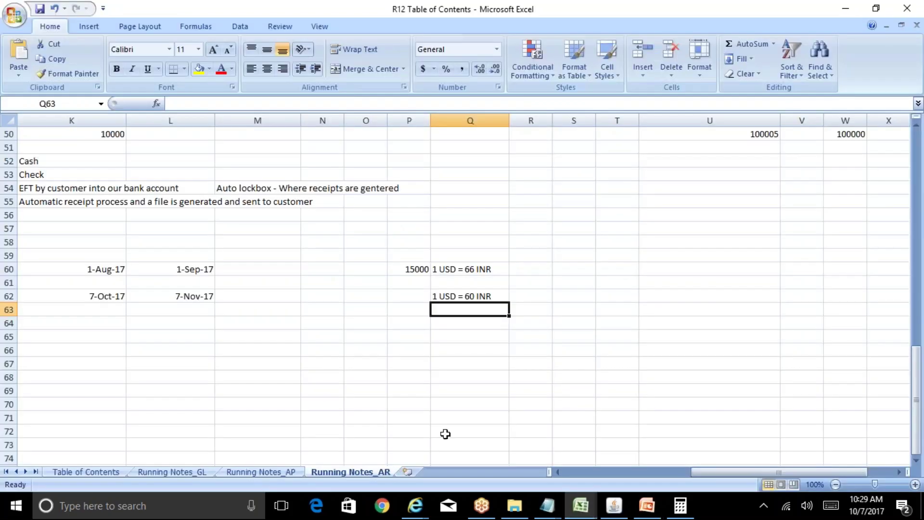
{"action": "key", "text": "Left"}
{"action": "type", "text": "="}
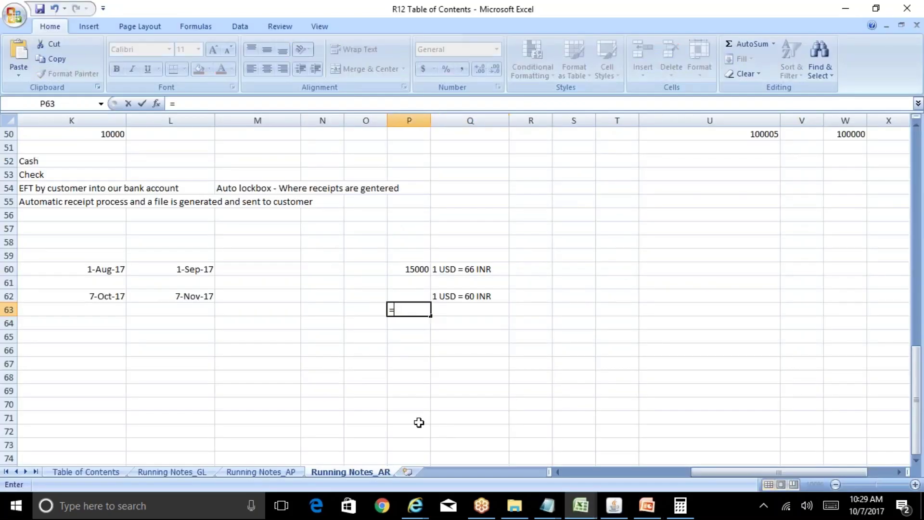
{"action": "type", "text": "150*60"}
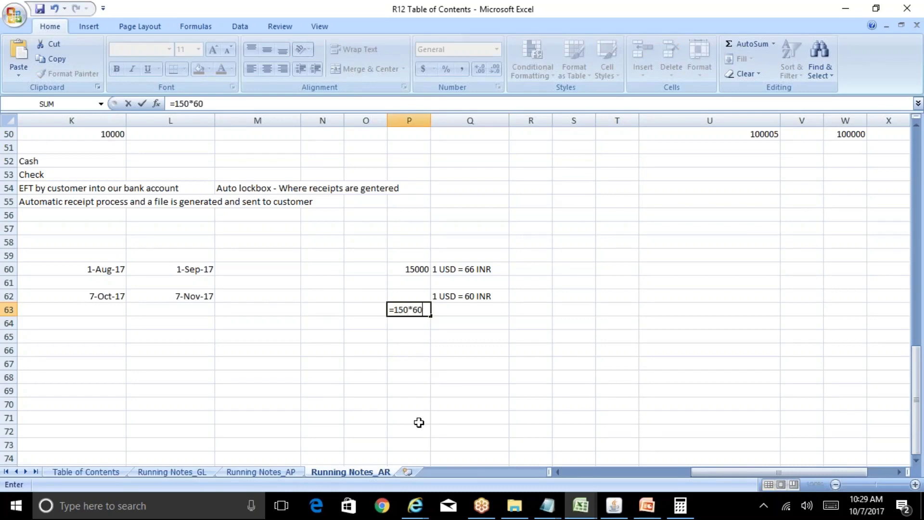
{"action": "key", "text": "Return"}
{"action": "key", "text": "Up"}
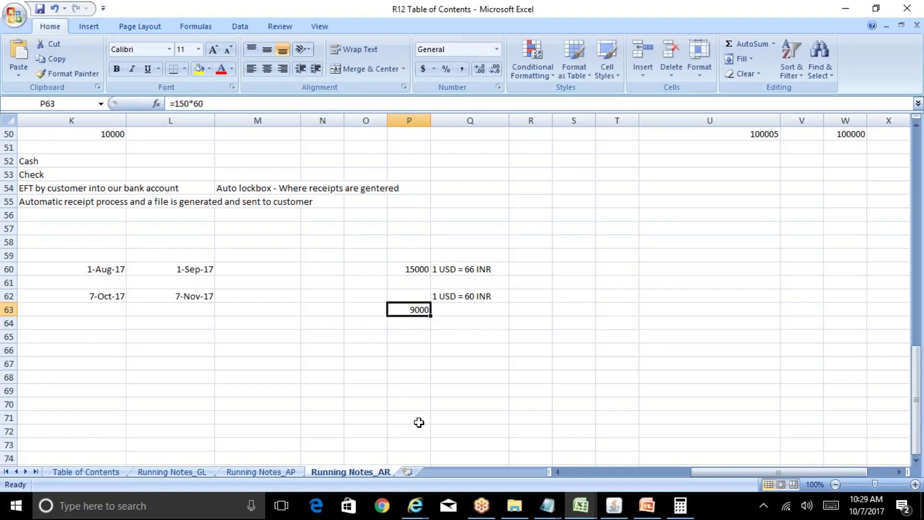
Change the exchange rate note in cell Q60 to "1 USD = 60 INR"
{"action": "key", "text": "Right"}
{"action": "key", "text": "Up"}
{"action": "key", "text": "Up"}
{"action": "key", "text": "Up"}
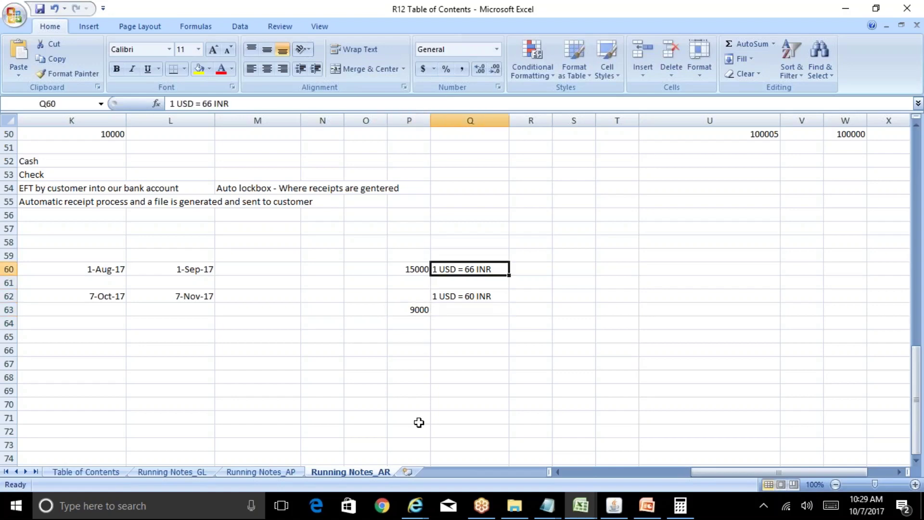
{"action": "key", "text": "F2"}
{"action": "key", "text": "Left"}
{"action": "key", "text": "Left"}
{"action": "key", "text": "Left"}
{"action": "key", "text": "Left"}
{"action": "key", "text": "shift+Left"}
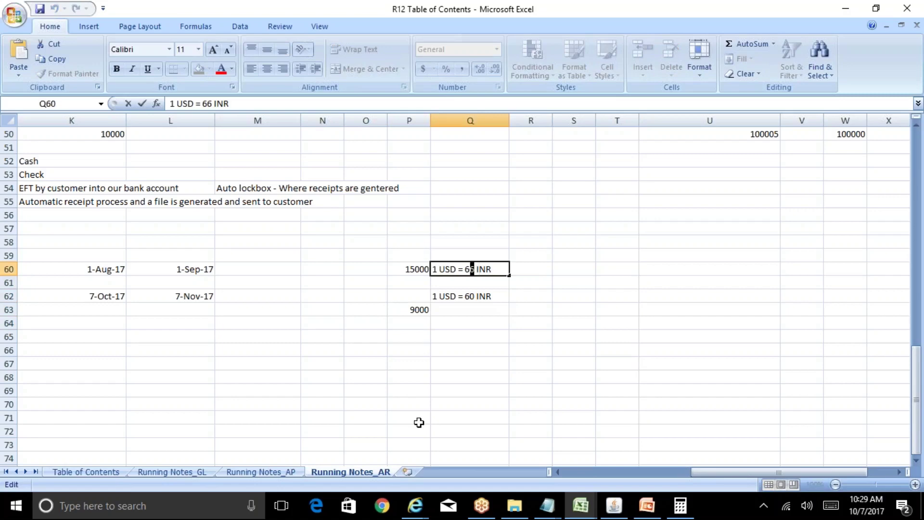
{"action": "type", "text": "0"}
{"action": "key", "text": "Return"}
Change the exchange rate note in cell Q62 to "1 USD = 66 INR"
{"action": "key", "text": "Up"}
{"action": "key", "text": "Right"}
{"action": "key", "text": "Down"}
{"action": "key", "text": "Down"}
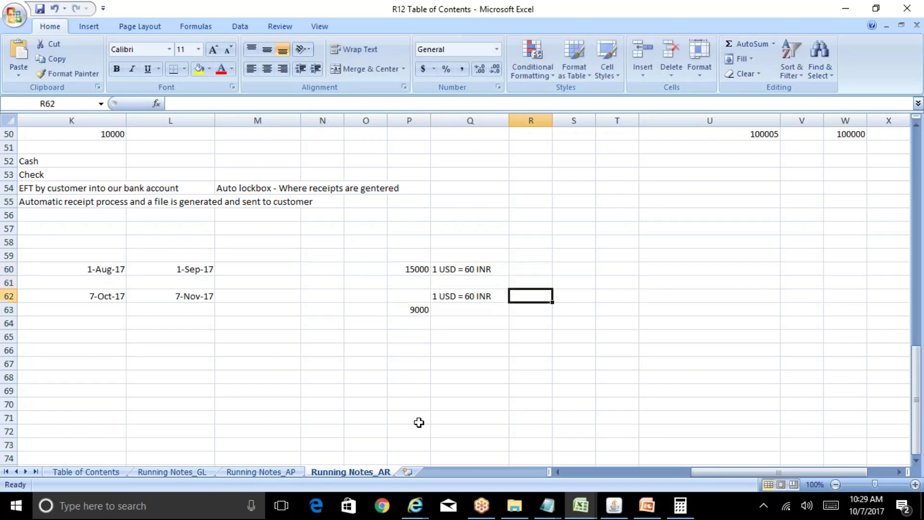
{"action": "key", "text": "Left"}
{"action": "key", "text": "F2"}
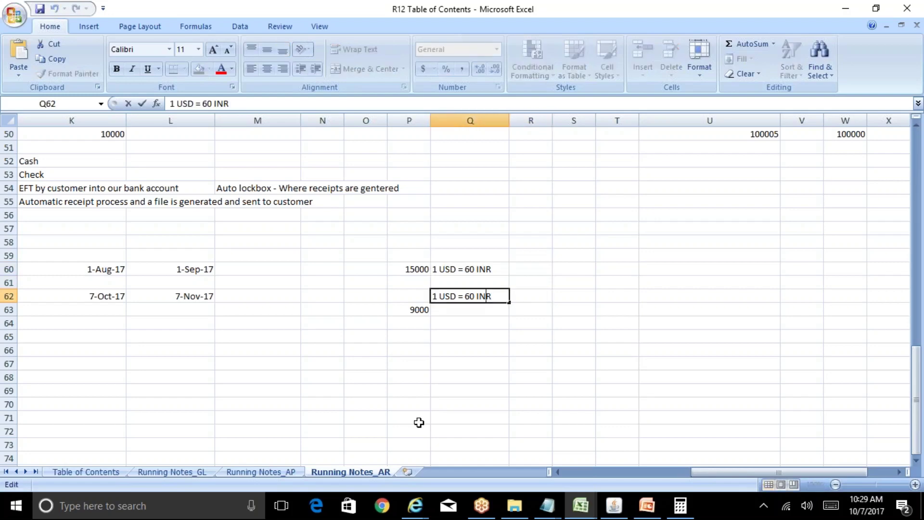
{"action": "key", "text": "Left"}
{"action": "key", "text": "Left"}
{"action": "key", "text": "Left"}
{"action": "key", "text": "shift+Left"}
{"action": "type", "text": "6"}
{"action": "key", "text": "Return"}
Label the two rates by entering "Invoice Date" in cell R60 and "Receipt Date" in cell R62
{"action": "key", "text": "Up"}
{"action": "key", "text": "Up"}
{"action": "key", "text": "Right"}
{"action": "key", "text": "Up"}
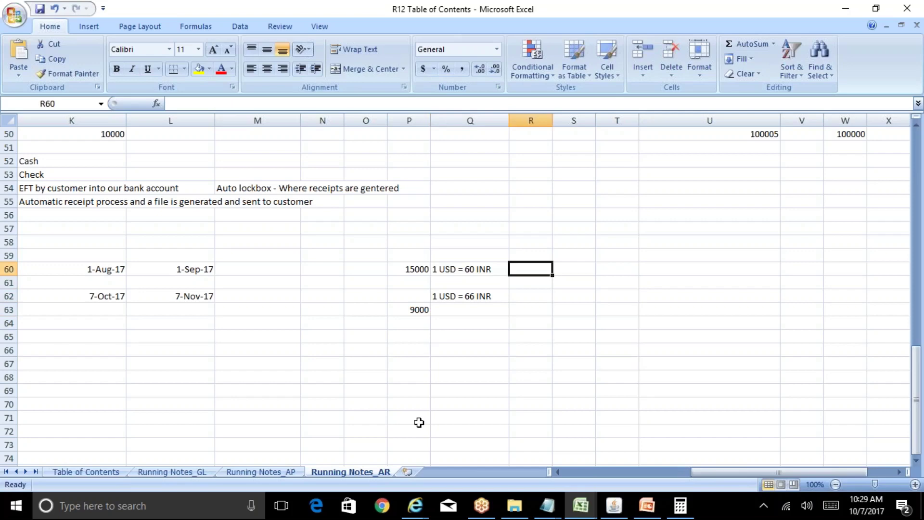
{"action": "type", "text": "Invoice Date"}
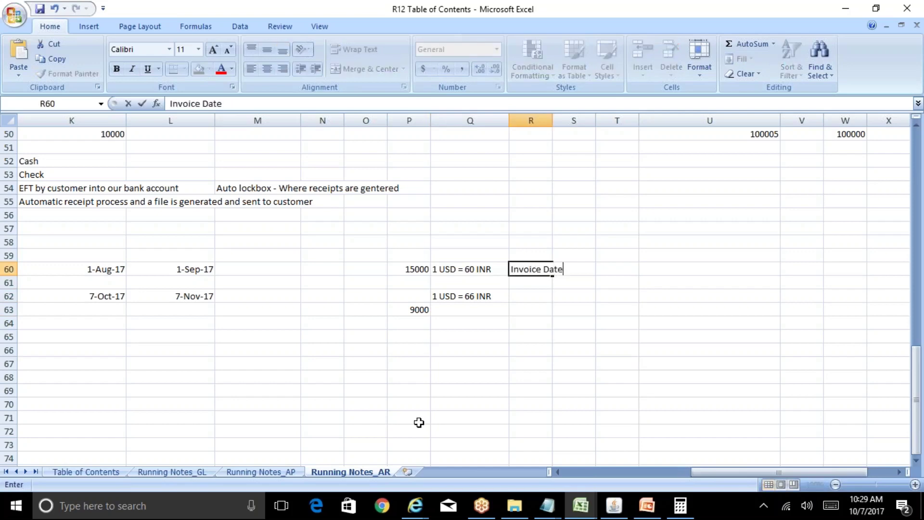
{"action": "key", "text": "Return"}
{"action": "key", "text": "Down"}
{"action": "type", "text": "R"}
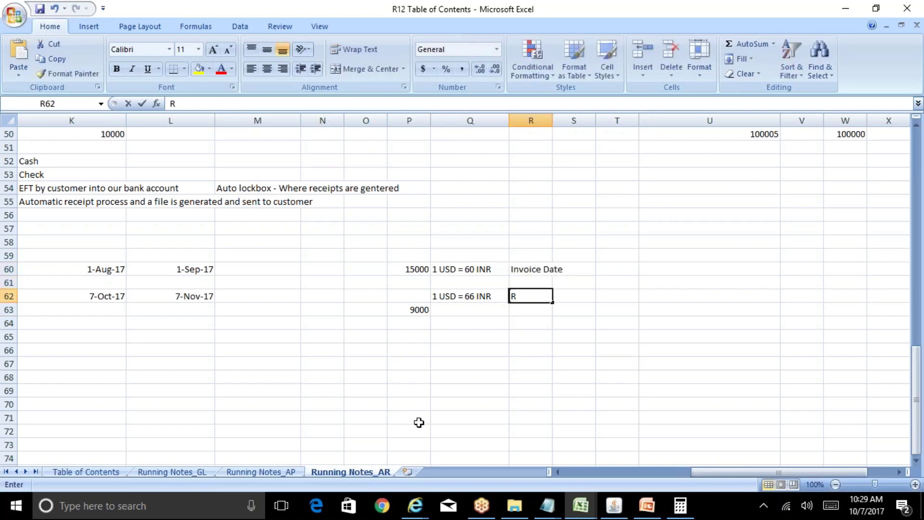
{"action": "type", "text": "eceipt Date"}
{"action": "key", "text": "Return"}
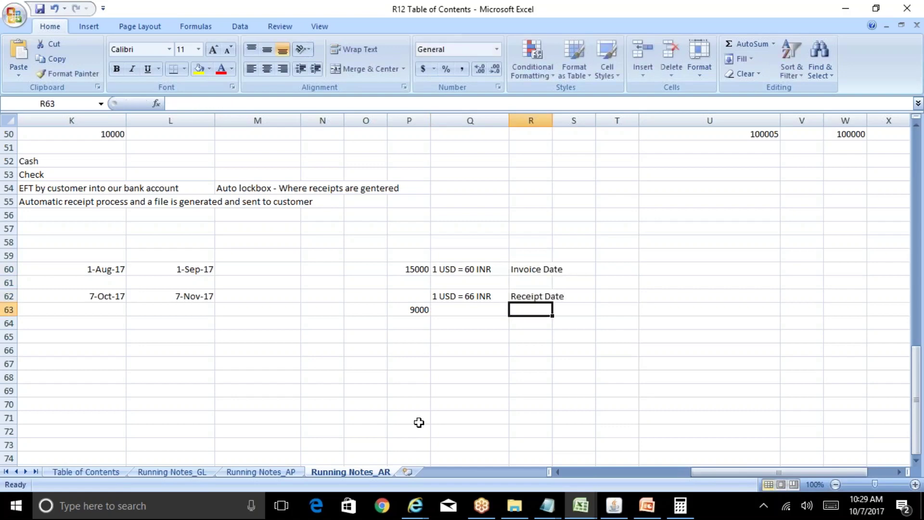
Compare the 150*60 calculation in cell P63 with the amount applied and exchange gain/loss in Oracle Applications
{"action": "key", "text": "Up"}
{"action": "key", "text": "Up"}
{"action": "key", "text": "Up"}
{"action": "key", "text": "Left"}
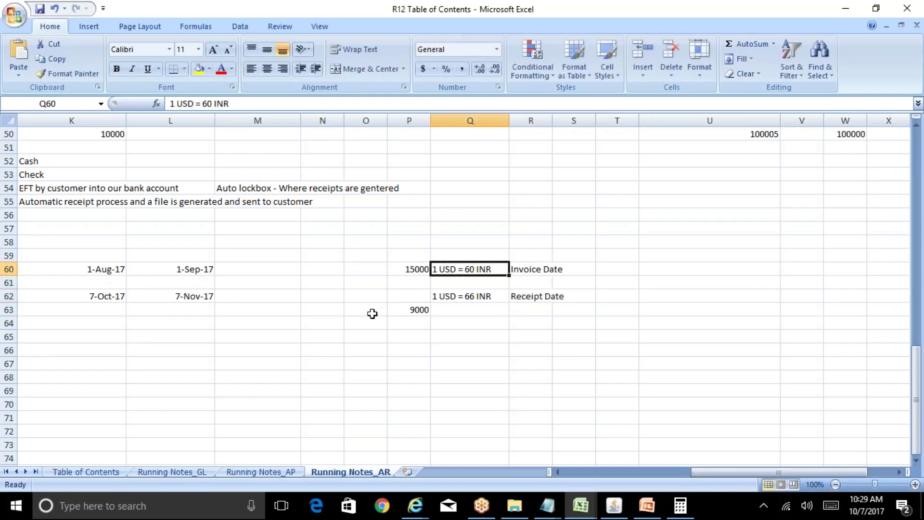
{"action": "left_click", "coordinate": [409, 313]}
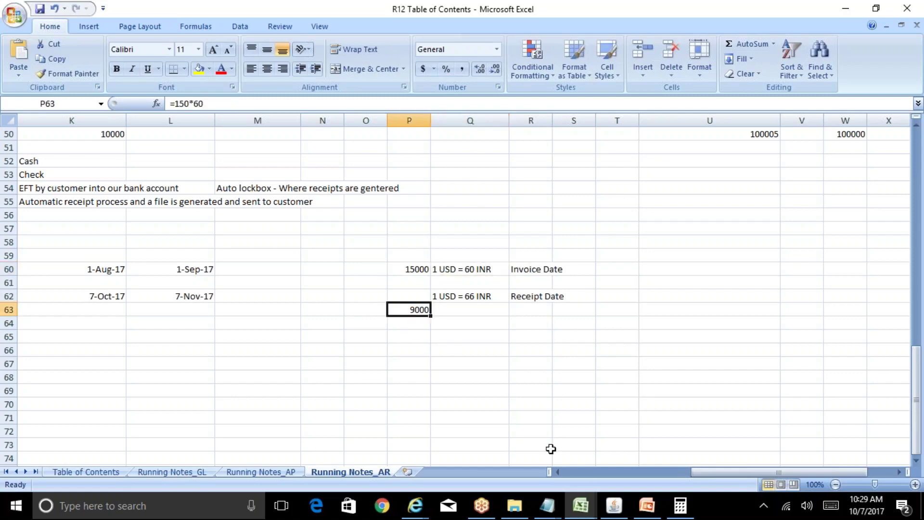
{"action": "left_click", "coordinate": [612, 509]}
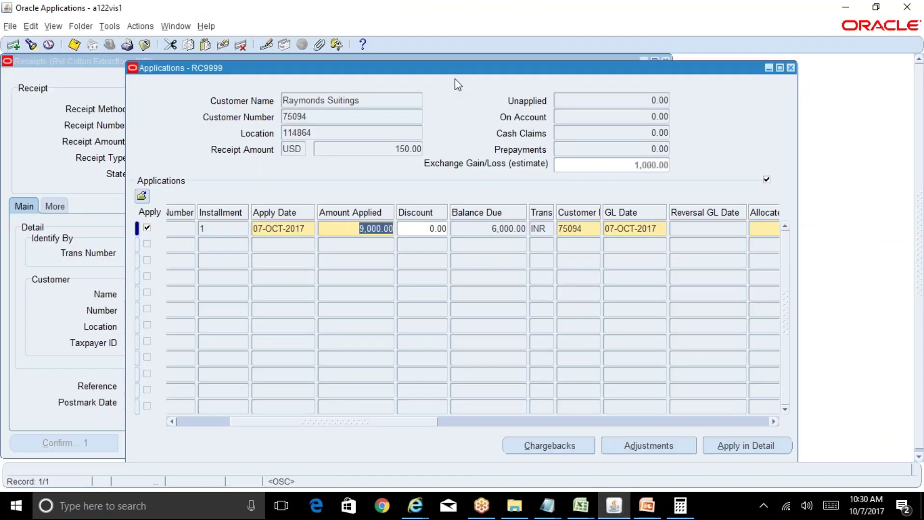
{"action": "left_click_drag", "start_coordinate": [474, 73], "coordinate": [583, 94]}
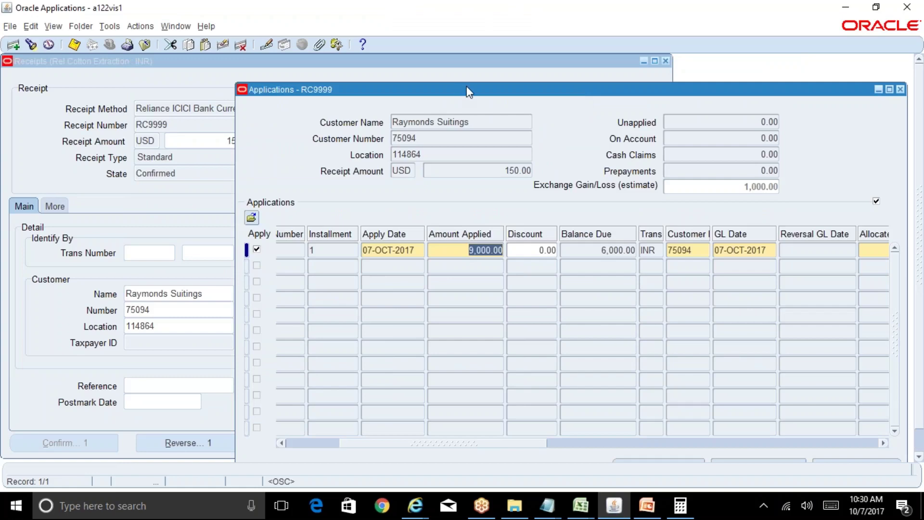
{"action": "left_click_drag", "start_coordinate": [467, 86], "coordinate": [408, 69]}
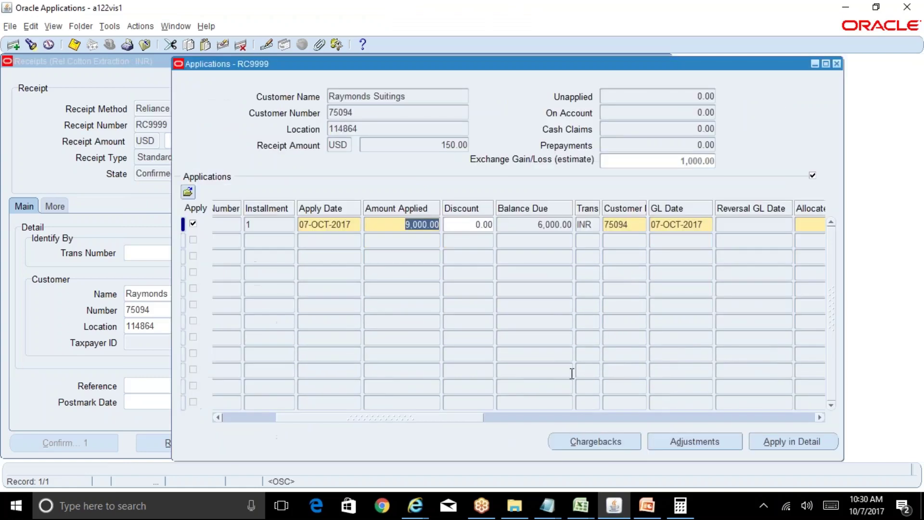
{"action": "left_click", "coordinate": [581, 507]}
{"action": "left_click", "coordinate": [475, 433]}
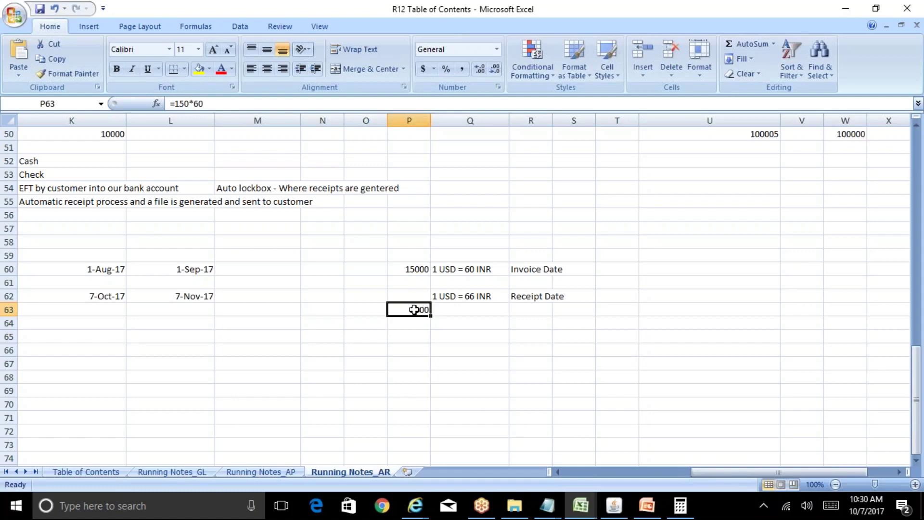
{"action": "left_click", "coordinate": [614, 505]}
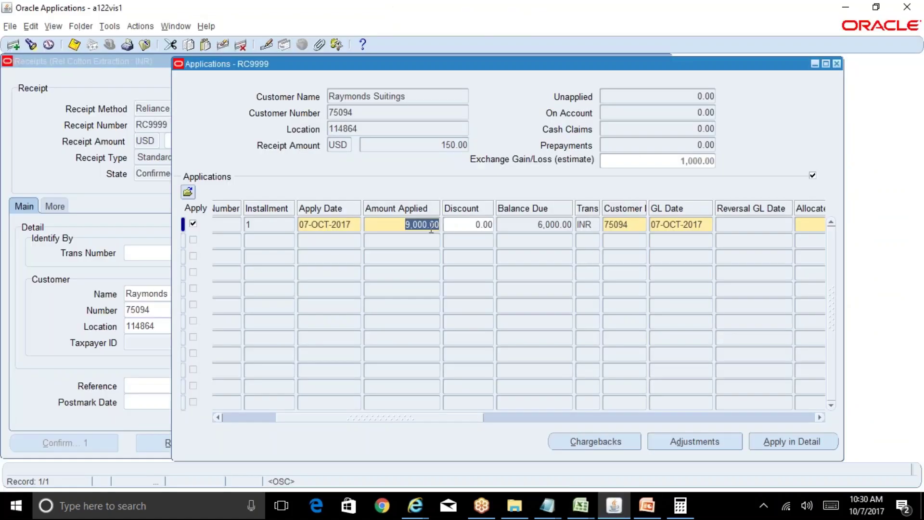
Switch to the R12 Table of Contents workbook in Excel and review the invoice amount, exchange rate and date label in row 60
{"action": "key", "text": "alt+Tab"}
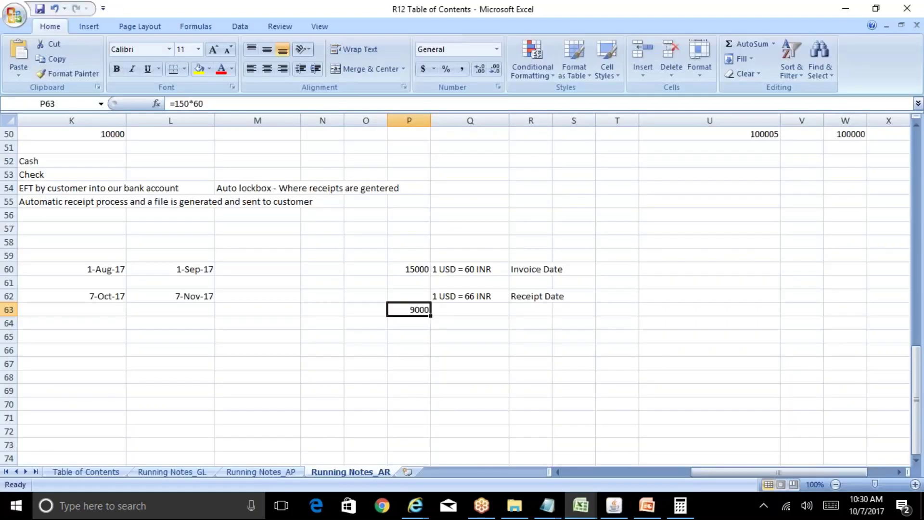
{"action": "key", "text": "Up"}
{"action": "key", "text": "Up"}
{"action": "key", "text": "Up"}
{"action": "key", "text": "Right"}
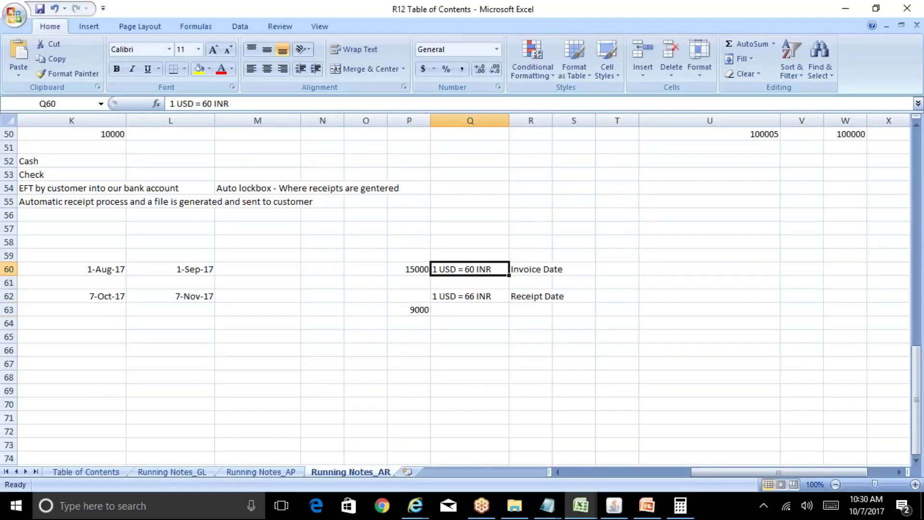
{"action": "key", "text": "Left"}
{"action": "key", "text": "Right"}
{"action": "key", "text": "Right"}
{"action": "key", "text": "Right"}
{"action": "key", "text": "Right"}
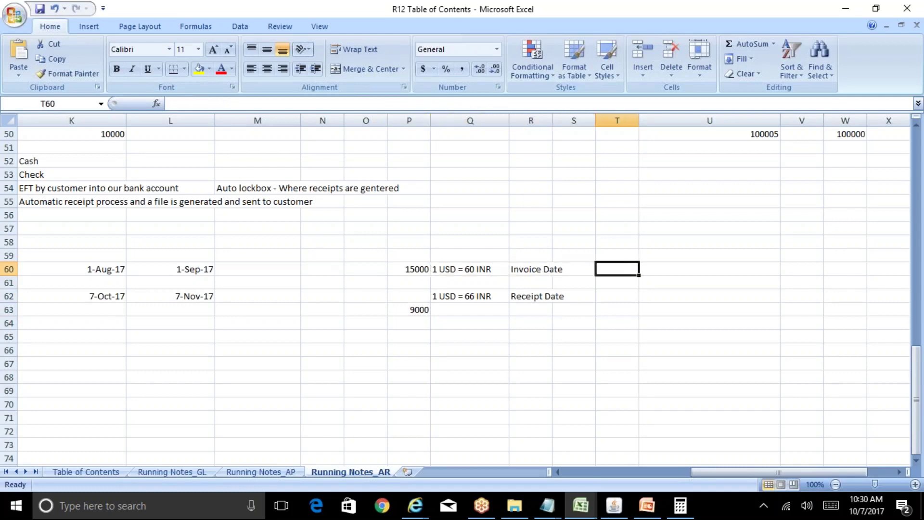
{"action": "key", "text": "Left"}
{"action": "key", "text": "Left"}
{"action": "key", "text": "Left"}
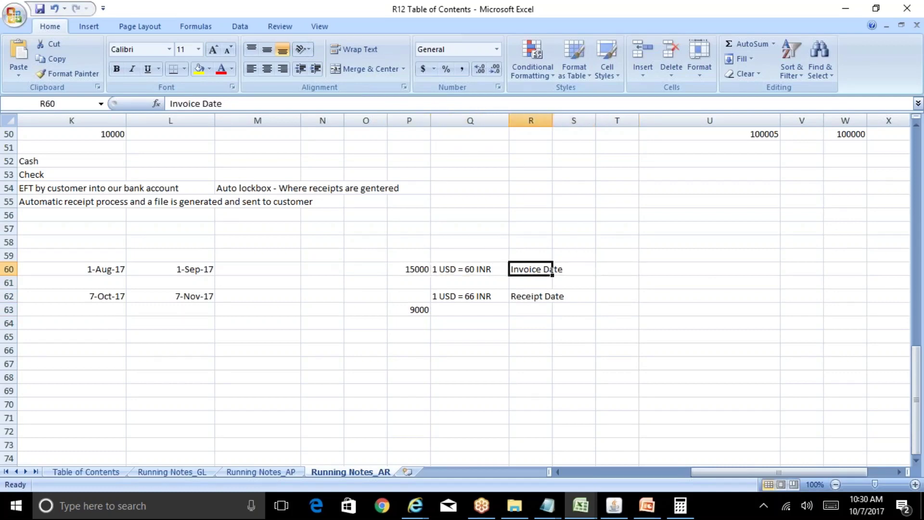
Compare the 150*60 calculation in cell P63 with the invoice amount in P60 and the invoice-date rate in Q60
{"action": "key", "text": "Down"}
{"action": "key", "text": "Down"}
{"action": "key", "text": "Down"}
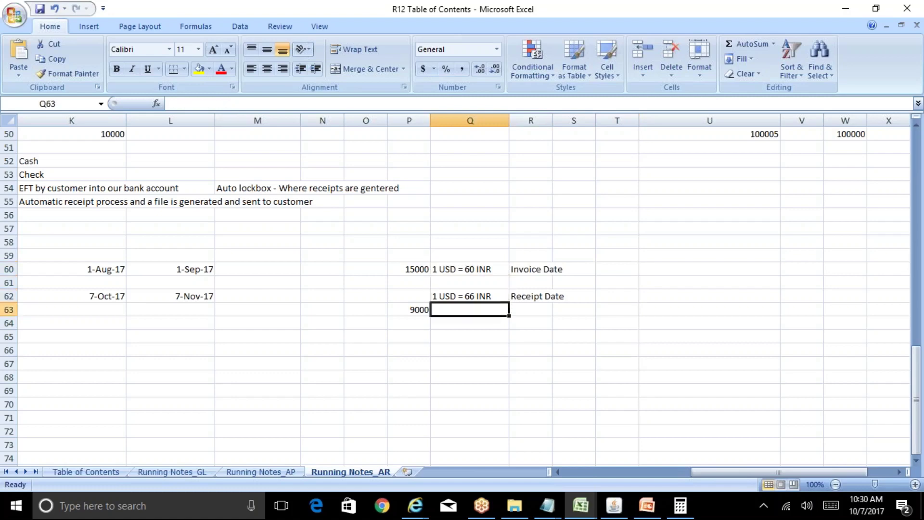
{"action": "key", "text": "Left"}
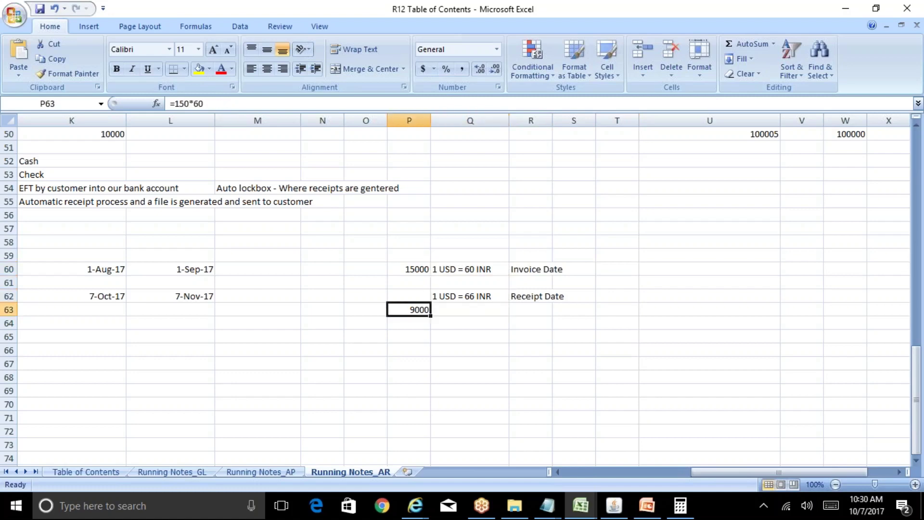
{"action": "key", "text": "Up"}
{"action": "key", "text": "Up"}
{"action": "key", "text": "Up"}
{"action": "key", "text": "Right"}
{"action": "key", "text": "Down"}
{"action": "key", "text": "Down"}
{"action": "key", "text": "Down"}
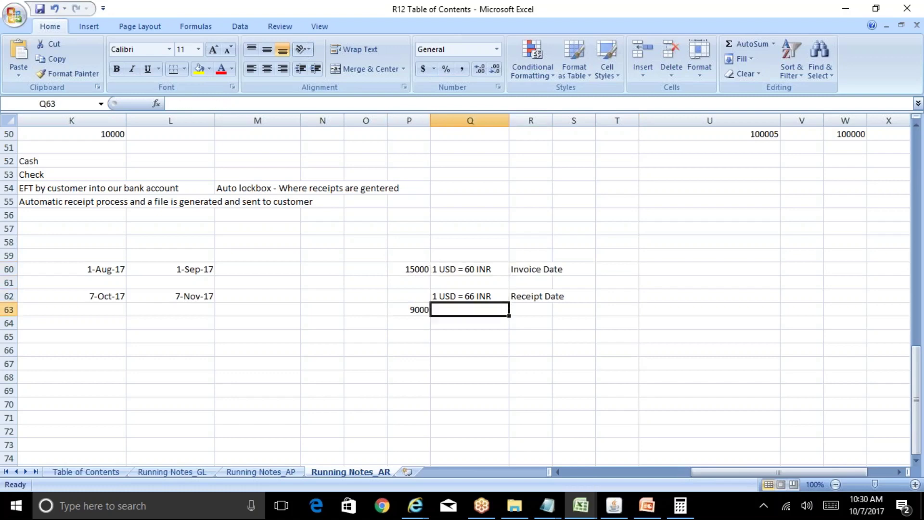
{"action": "key", "text": "Left"}
{"action": "key", "text": "Up"}
{"action": "key", "text": "Up"}
{"action": "key", "text": "Up"}
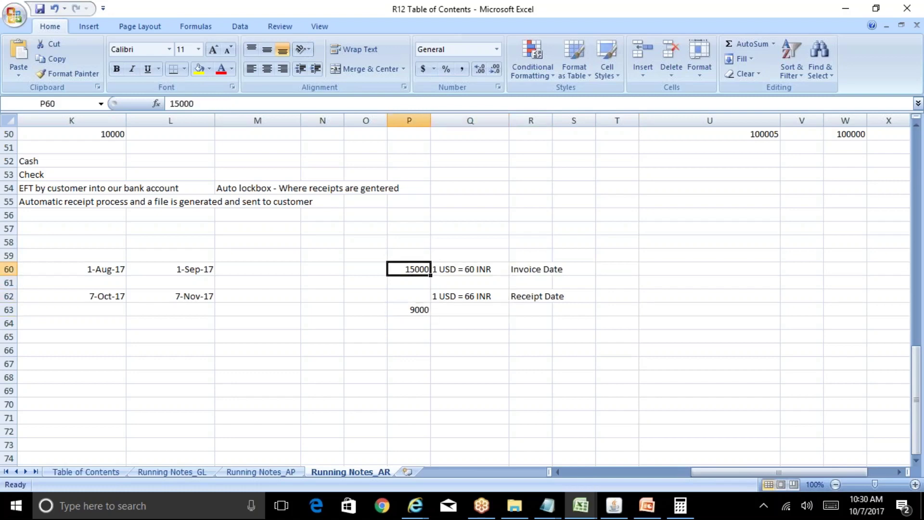
{"action": "key", "text": "Down"}
{"action": "key", "text": "Down"}
{"action": "key", "text": "Down"}
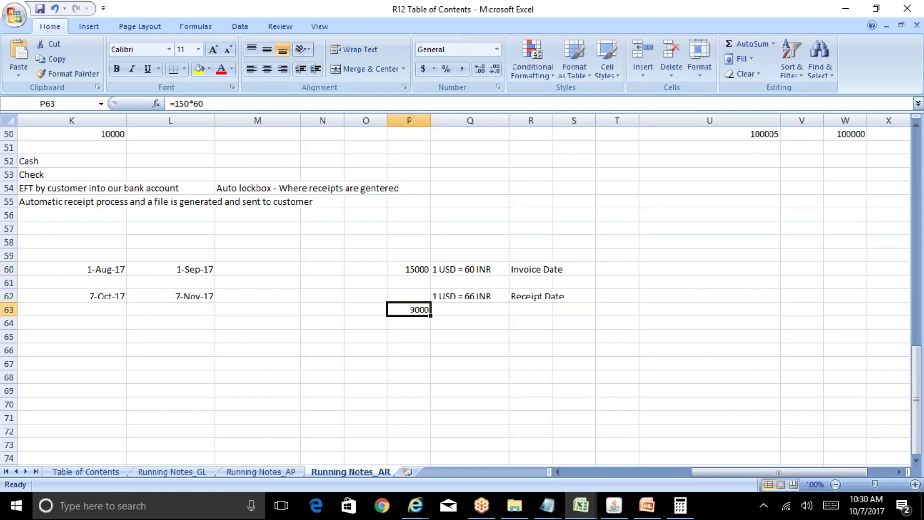
Switch to Oracle Applications and examine the balance due on the applied invoice line of receipt RC9999
{"action": "key", "text": "alt+Tab"}
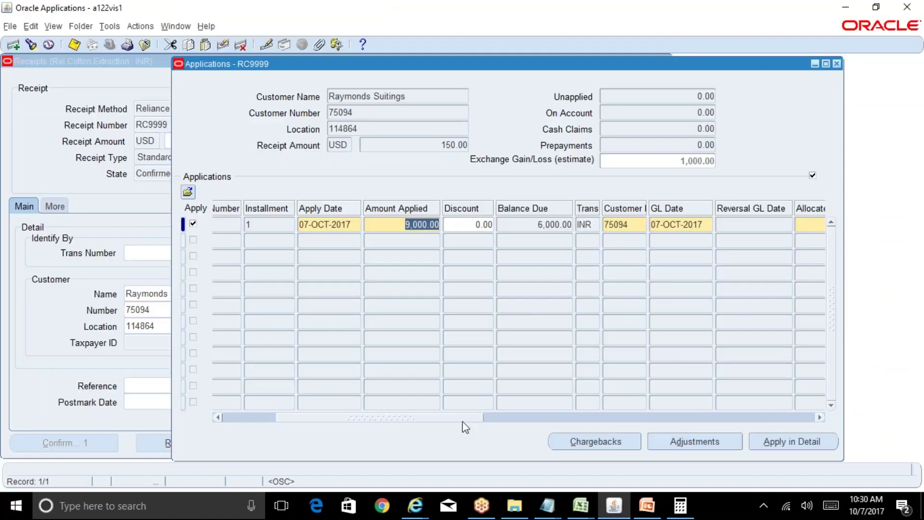
{"action": "left_click_drag", "start_coordinate": [465, 418], "coordinate": [503, 418]}
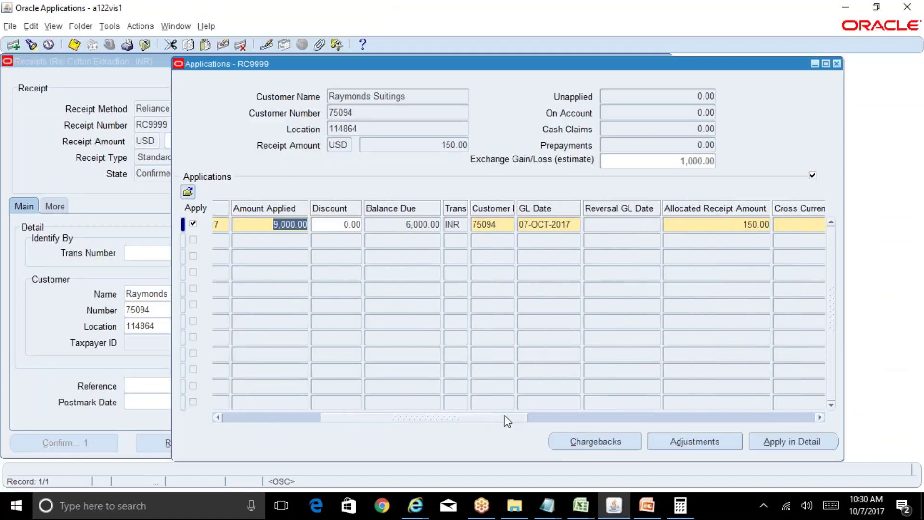
{"action": "left_click", "coordinate": [427, 225]}
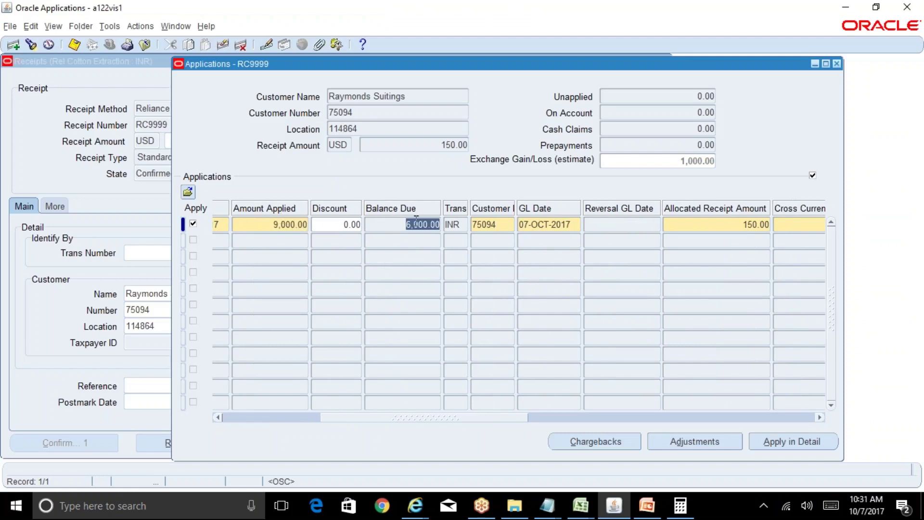
Return to the R12 Table of Contents workbook in Excel and enter the formula =150*66 in cell Q63
{"action": "left_click", "coordinate": [581, 505]}
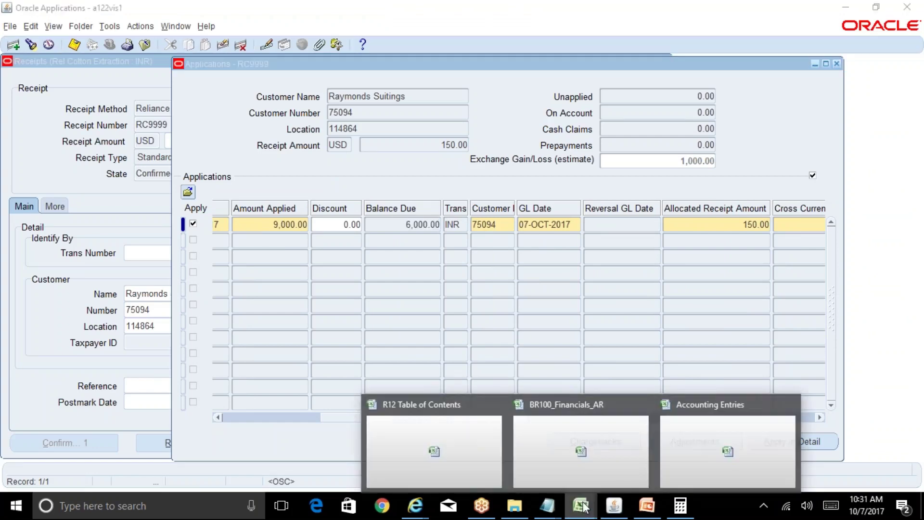
{"action": "left_click", "coordinate": [484, 454]}
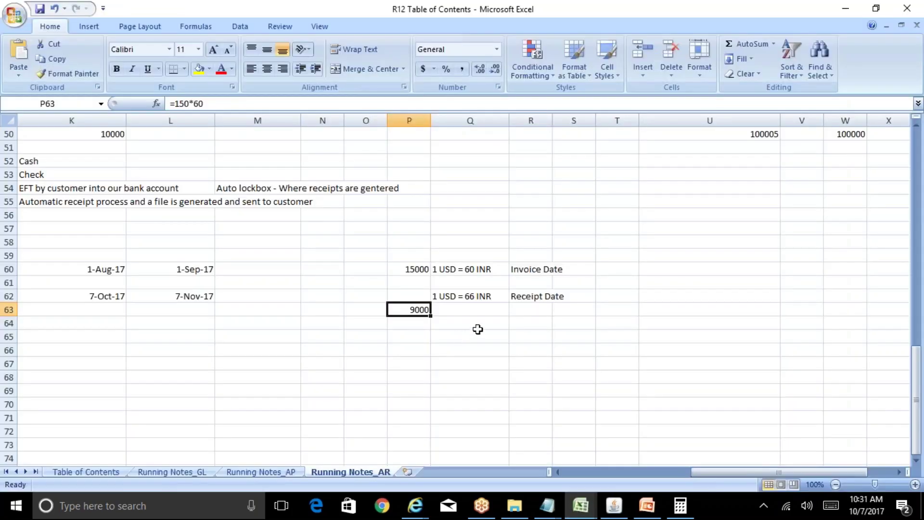
{"action": "left_click", "coordinate": [463, 311]}
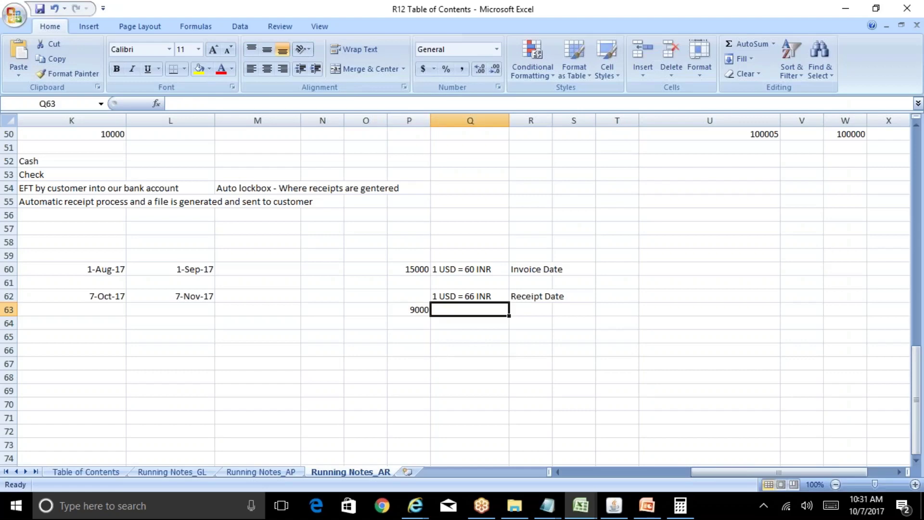
{"action": "type", "text": "=150"}
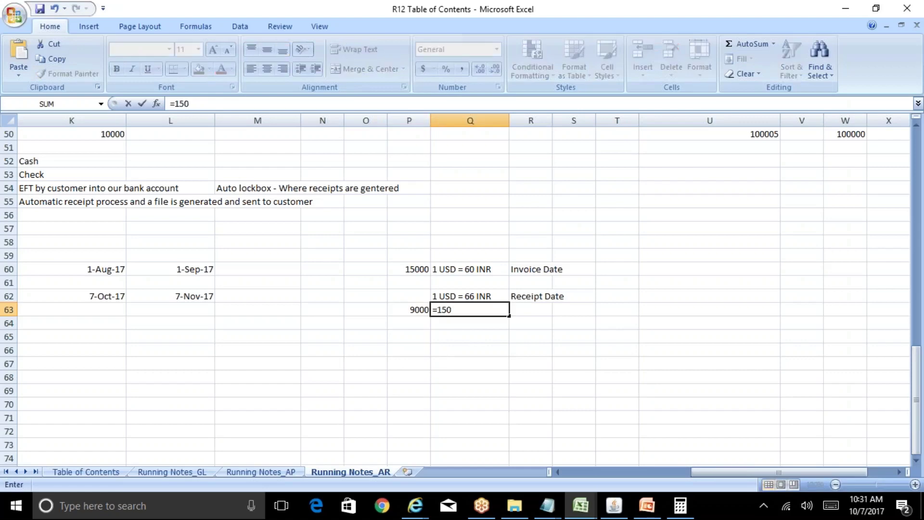
{"action": "type", "text": "*66"}
{"action": "key", "text": "Return"}
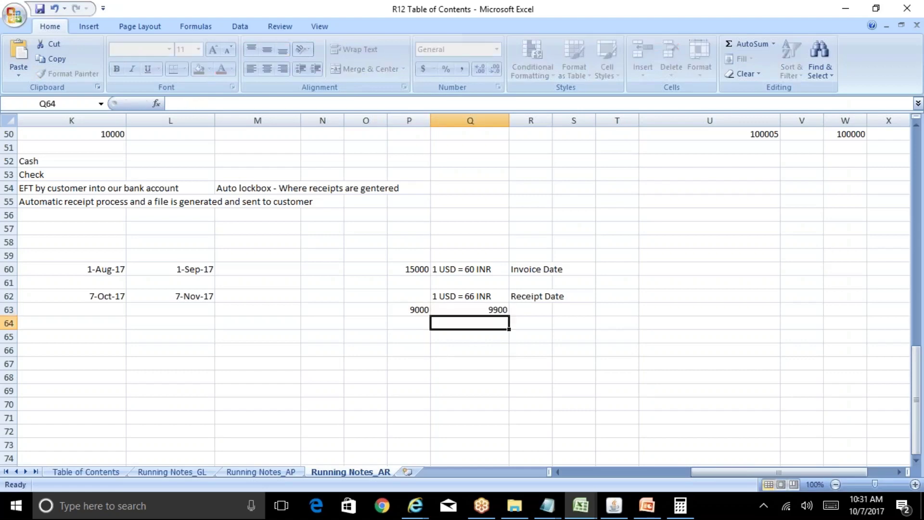
Change the receipt-date exchange rate note in cell Q62 to "1 USD = 66.666 INR"
{"action": "left_click", "coordinate": [469, 310]}
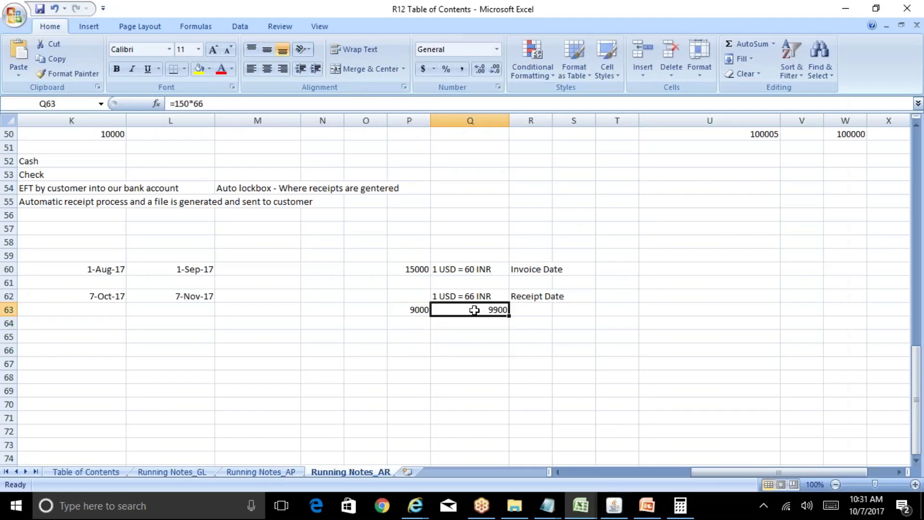
{"action": "key", "text": "Up"}
{"action": "key", "text": "F2"}
{"action": "key", "text": "Left"}
{"action": "key", "text": "Left"}
{"action": "key", "text": "Left"}
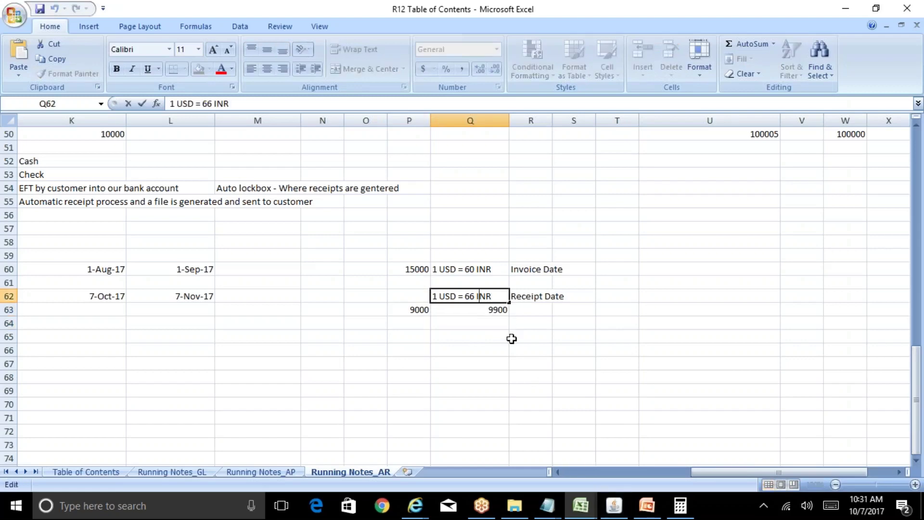
{"action": "key", "text": "Left"}
{"action": "key", "text": "Left"}
{"action": "type", "text": ".666"}
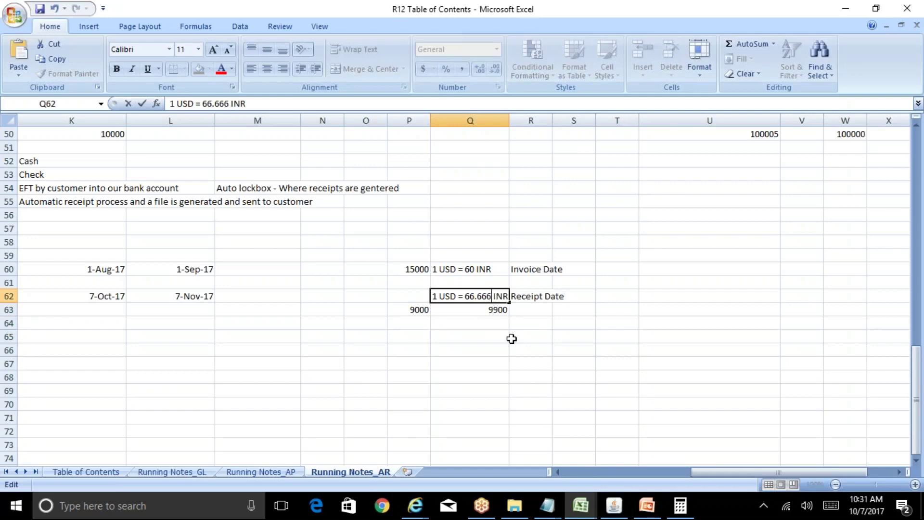
{"action": "key", "text": "Return"}
Update the formula in cell Q63 to =150*66.666
{"action": "key", "text": "F2"}
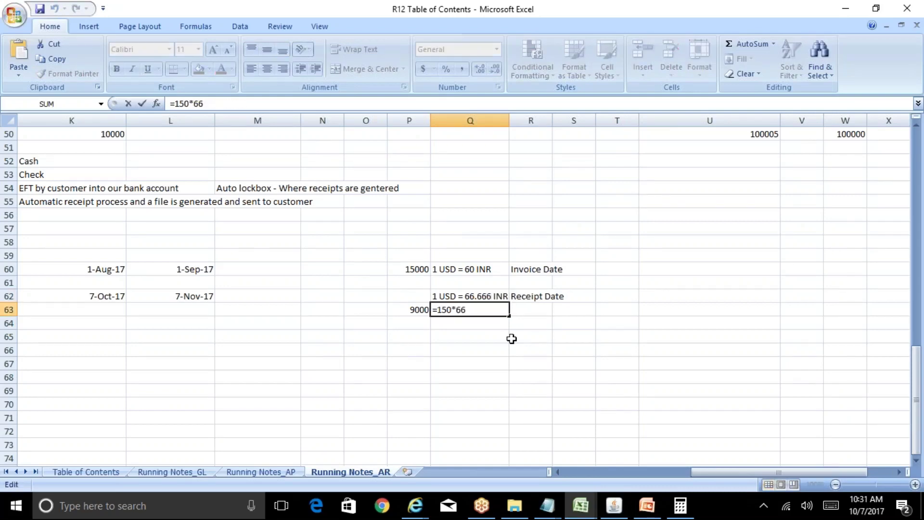
{"action": "type", "text": ".666"}
{"action": "key", "text": "Return"}
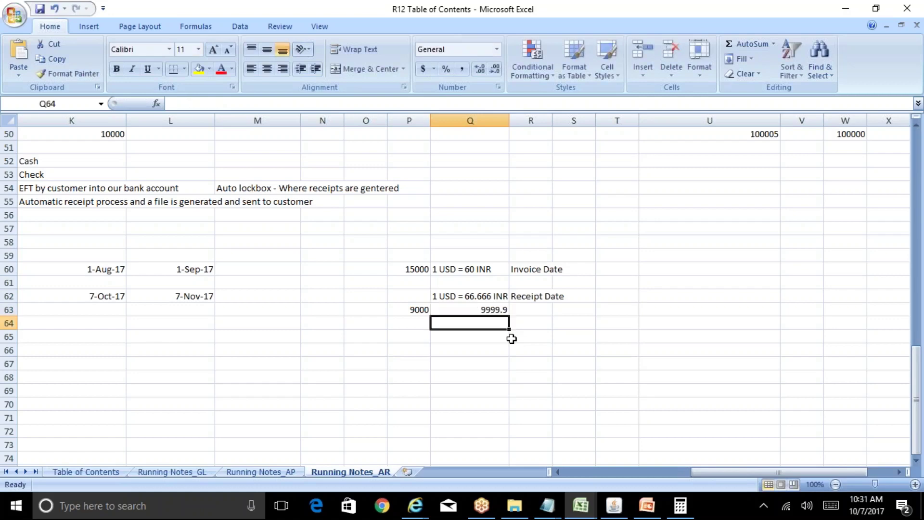
{"action": "key", "text": "Up"}
Switch to Oracle Applications and check the invoice line's allocated receipt amount, cross currency rate and exchange gain/loss
{"action": "left_click", "coordinate": [615, 505]}
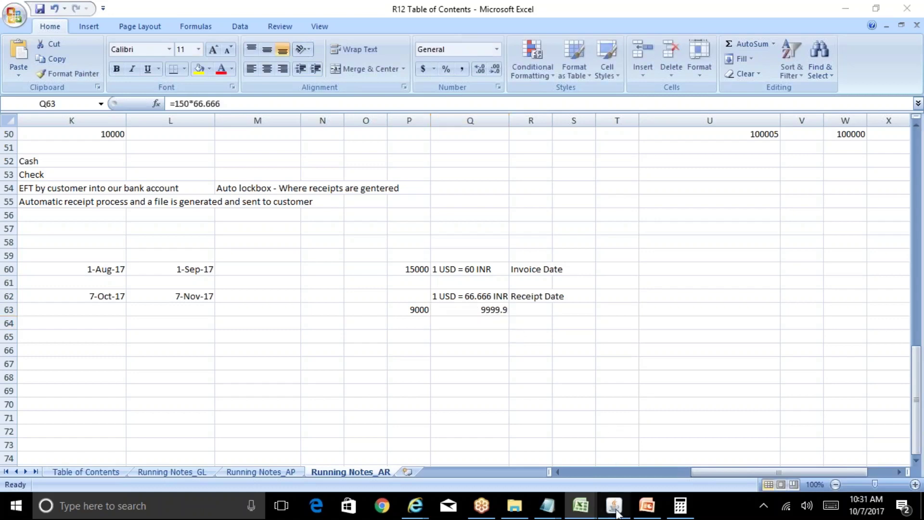
{"action": "left_click_drag", "start_coordinate": [370, 417], "coordinate": [432, 418]}
{"action": "left_click", "coordinate": [571, 226]}
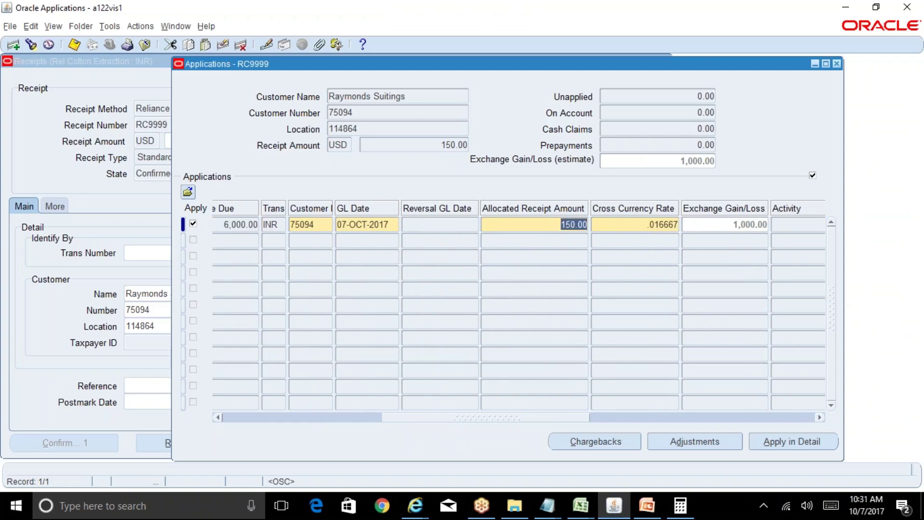
{"action": "left_click", "coordinate": [646, 226]}
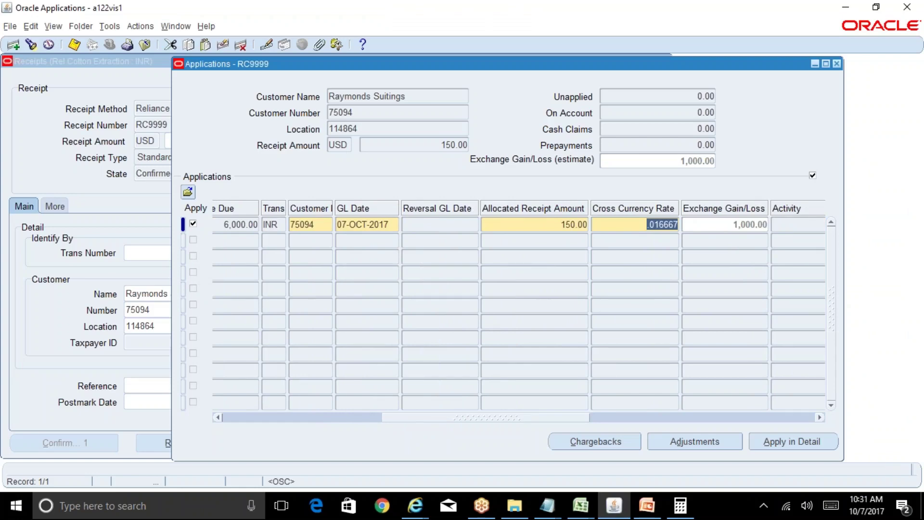
{"action": "left_click", "coordinate": [739, 226]}
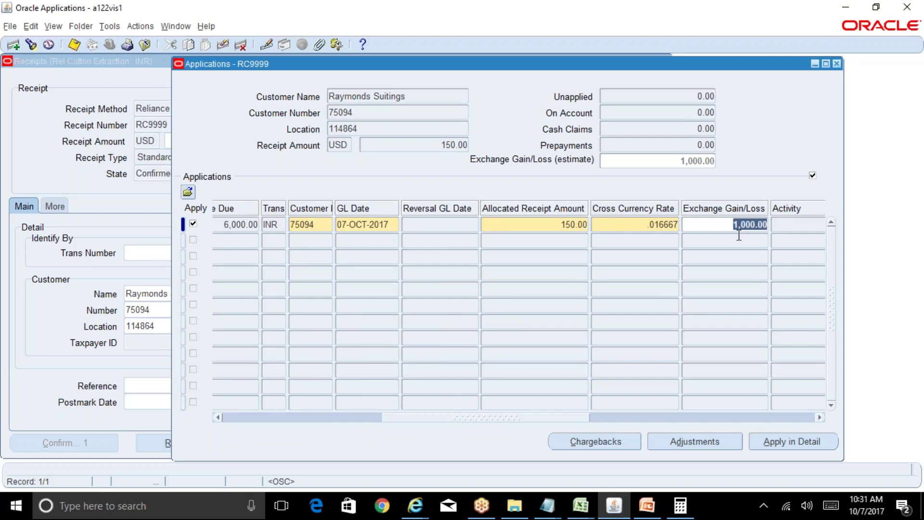
Compare the invoice-date and receipt-date amounts in Excel cells P63 and Q63, and return to the exchange gain/loss in Oracle Applications
{"action": "mouse_move", "coordinate": [582, 506]}
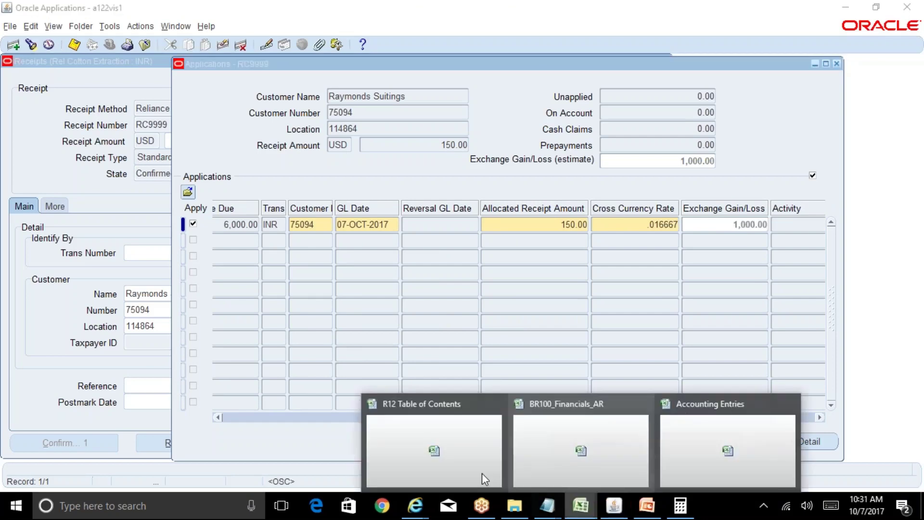
{"action": "left_click", "coordinate": [454, 457]}
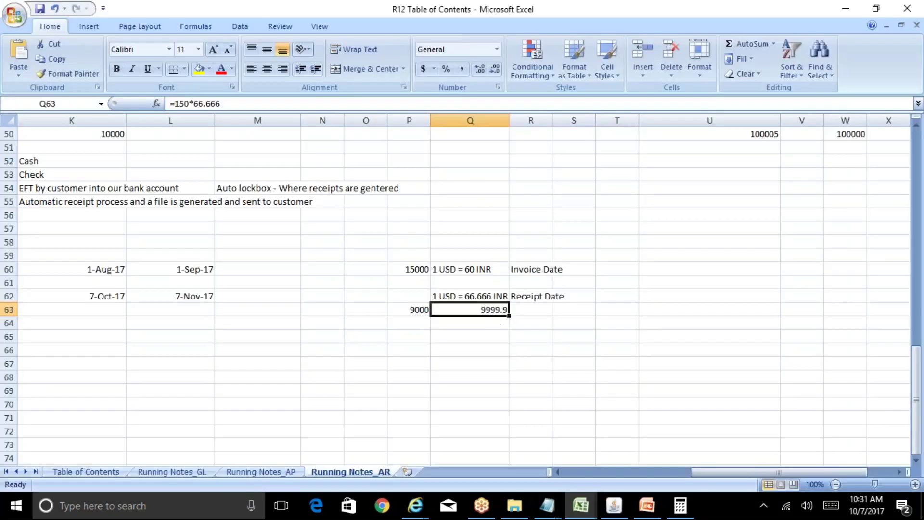
{"action": "key", "text": "Right"}
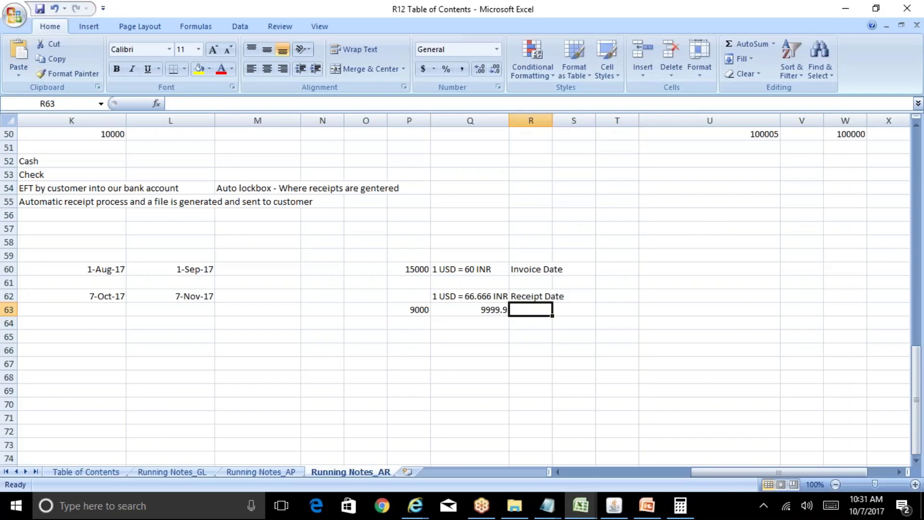
{"action": "key", "text": "Left"}
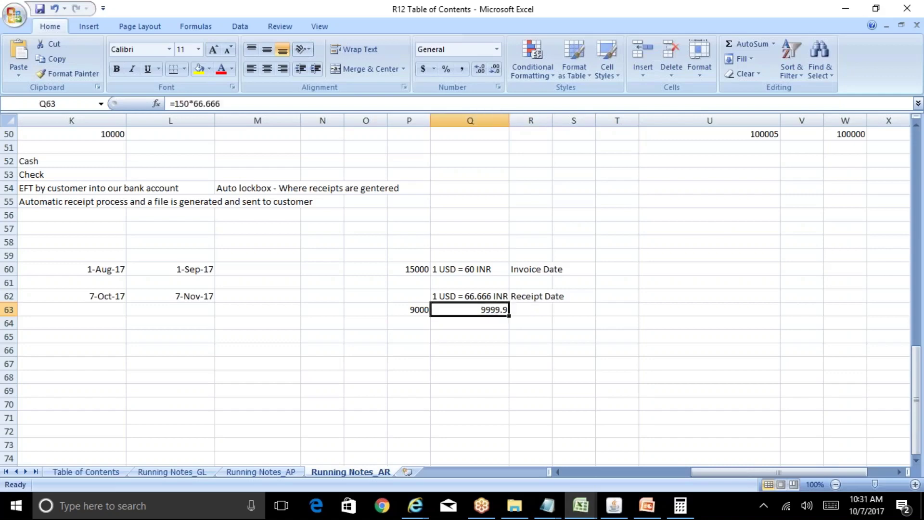
{"action": "key", "text": "Left"}
{"action": "key", "text": "Right"}
{"action": "key", "text": "Right"}
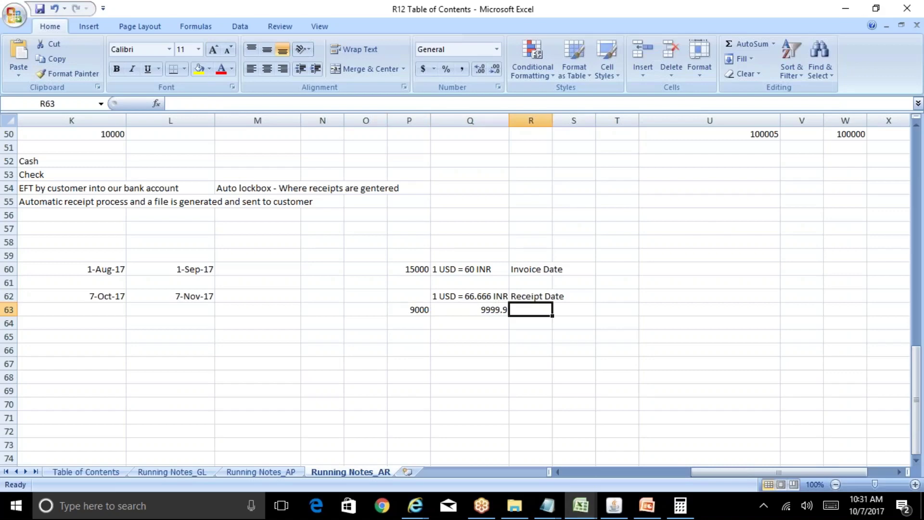
{"action": "left_click", "coordinate": [409, 309]}
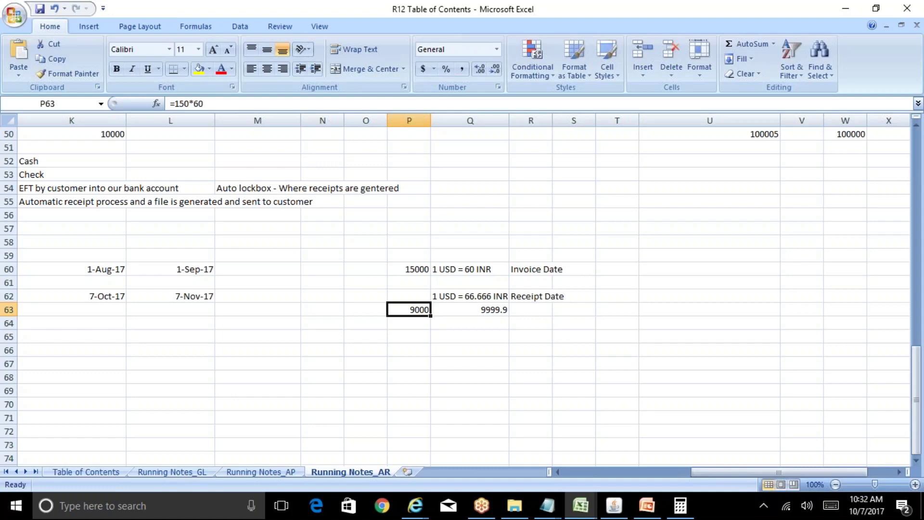
{"action": "key", "text": "Up"}
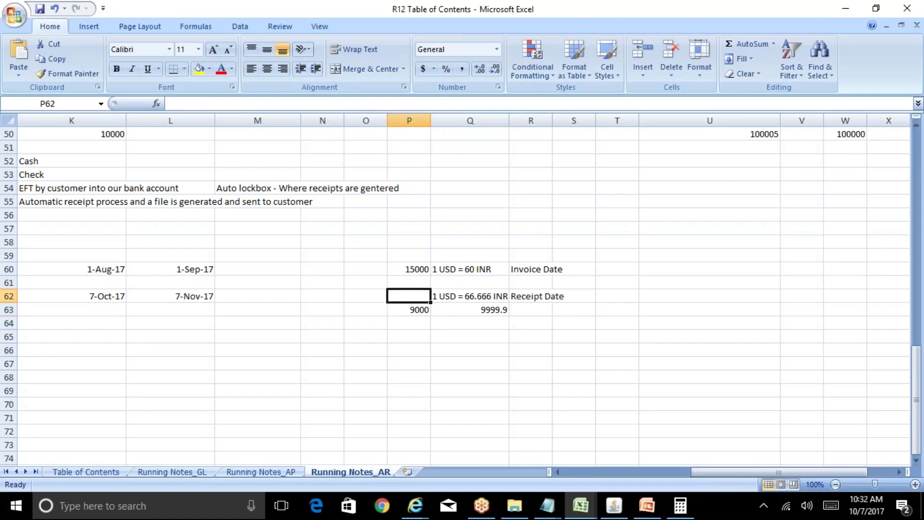
{"action": "key", "text": "Up"}
{"action": "key", "text": "Up"}
{"action": "key", "text": "Down"}
{"action": "key", "text": "Down"}
{"action": "key", "text": "Down"}
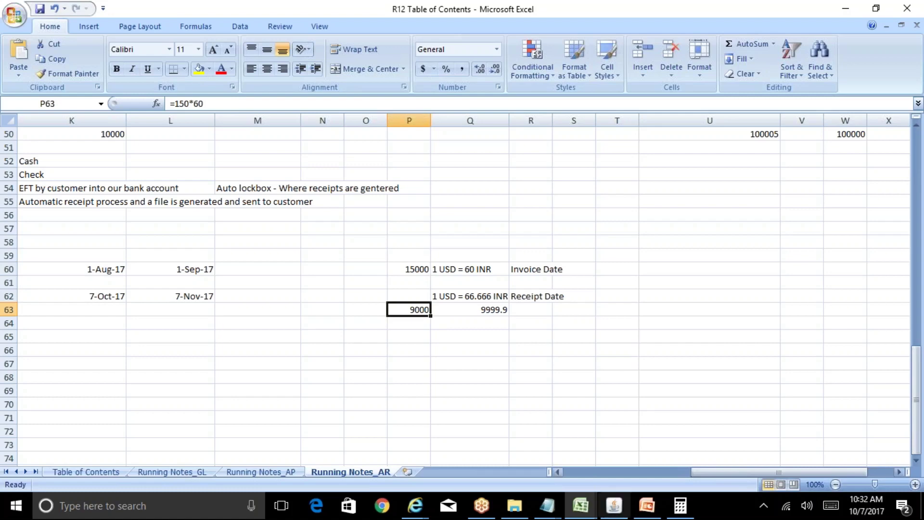
{"action": "left_click", "coordinate": [615, 506]}
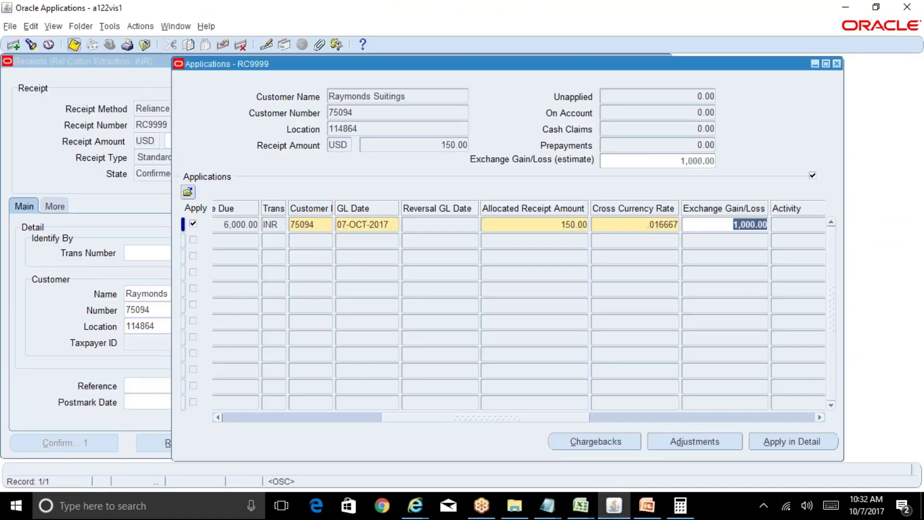
Save the receipt application and check the invoice line's transaction number, balance due and amount applied
{"action": "left_click", "coordinate": [73, 44]}
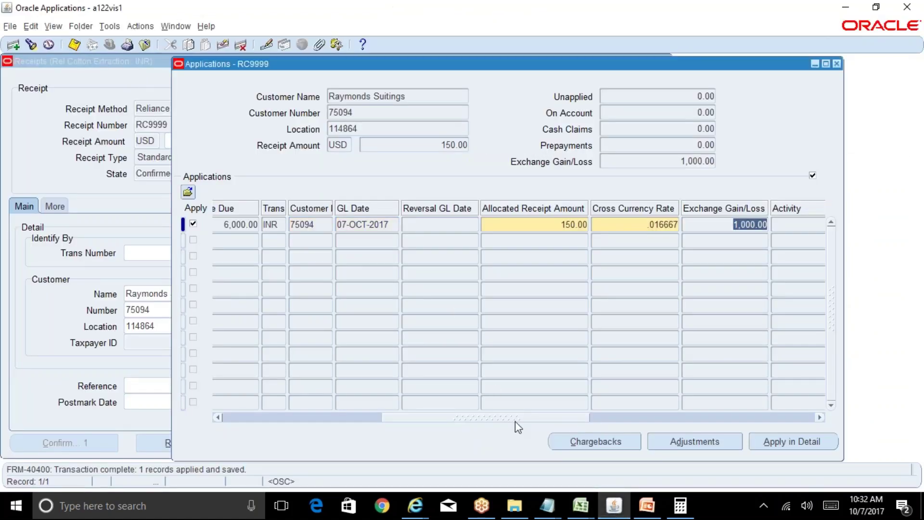
{"action": "left_click_drag", "start_coordinate": [515, 422], "coordinate": [470, 422]}
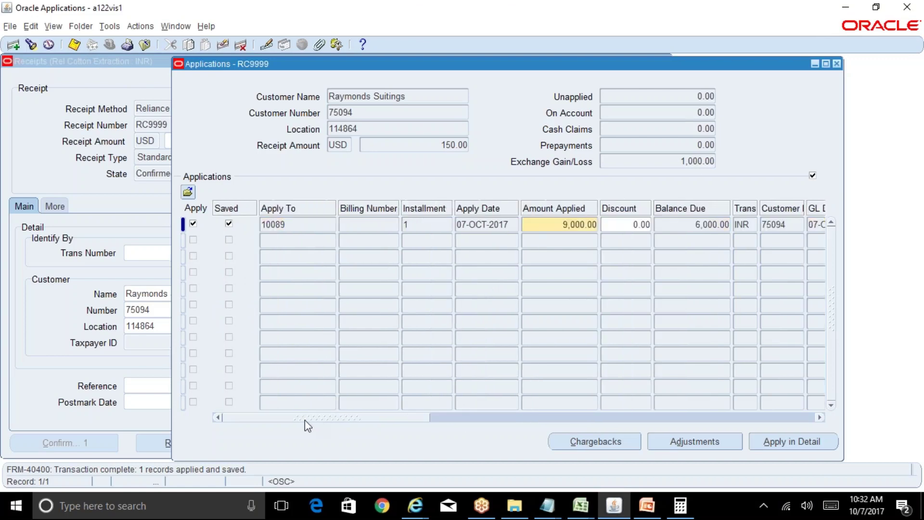
{"action": "double_click", "coordinate": [289, 225]}
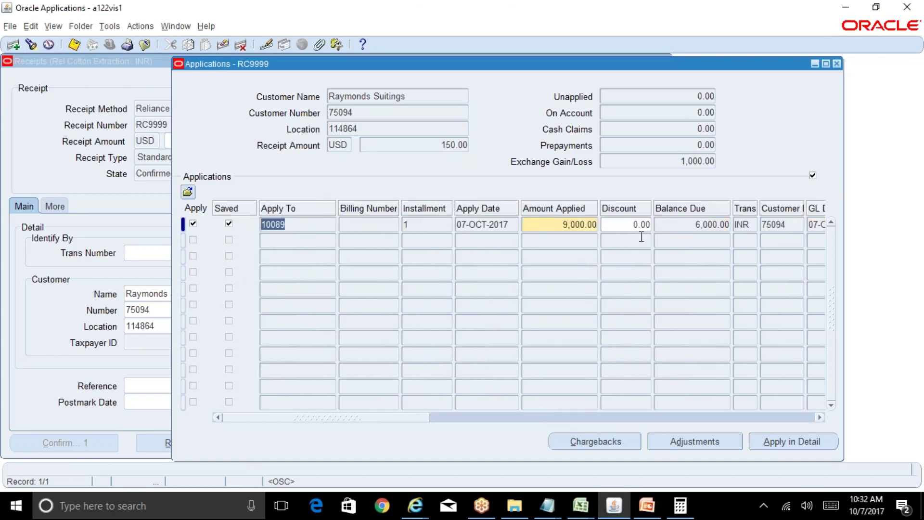
{"action": "double_click", "coordinate": [694, 228]}
{"action": "double_click", "coordinate": [575, 226]}
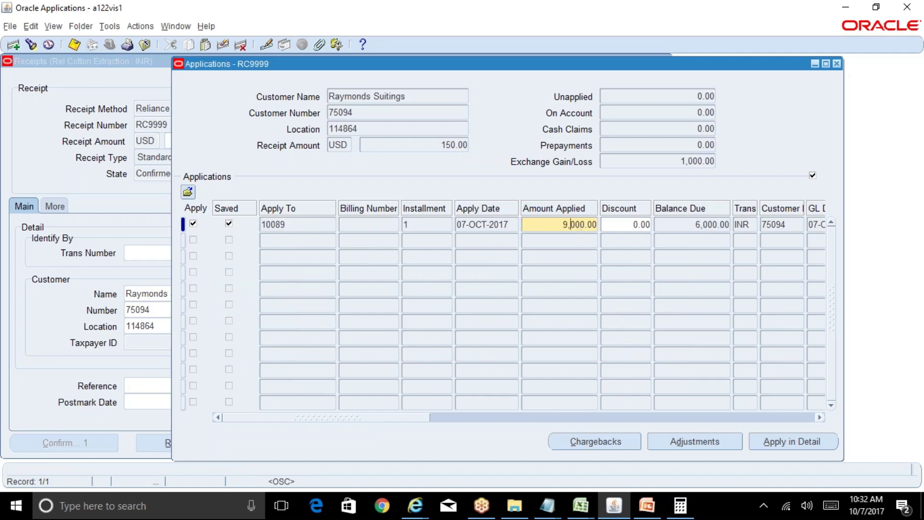
Close the receipt's windows, open Transactions and query invoice 10089
{"action": "left_click", "coordinate": [837, 63]}
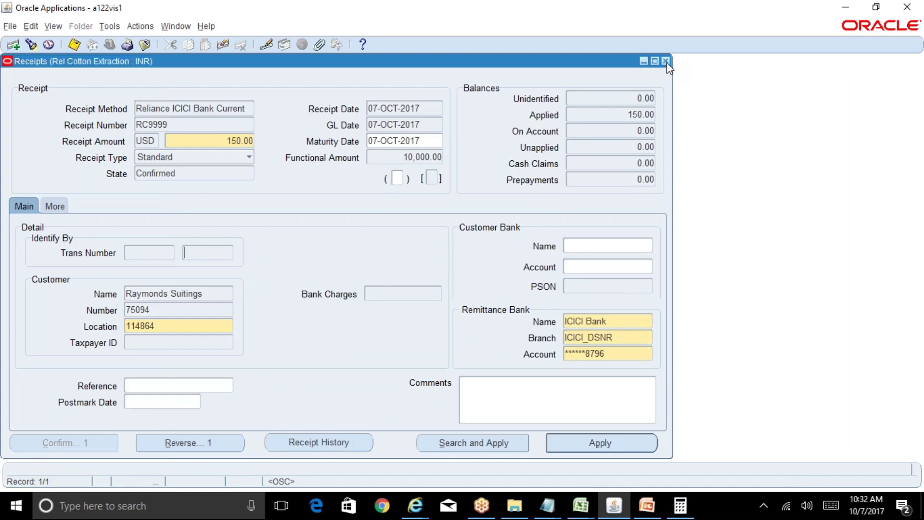
{"action": "left_click", "coordinate": [666, 61]}
{"action": "double_click", "coordinate": [269, 207]}
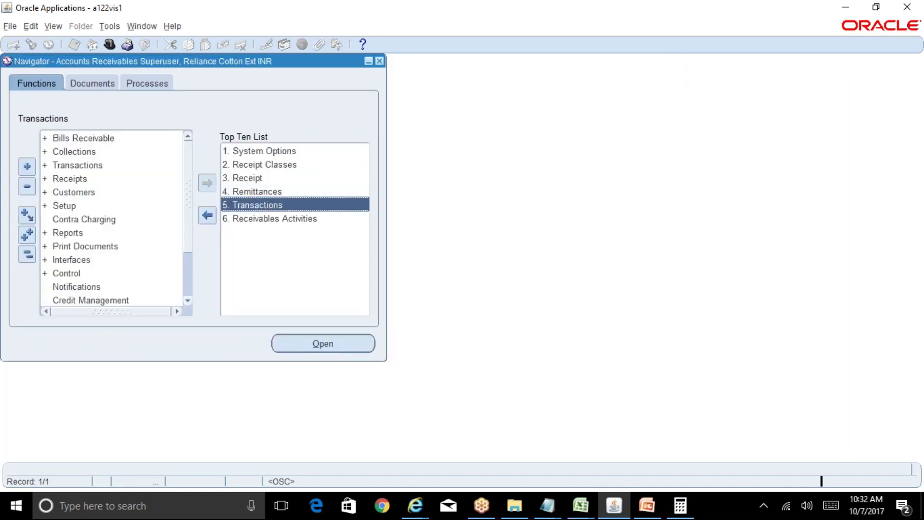
{"action": "key", "text": "F11"}
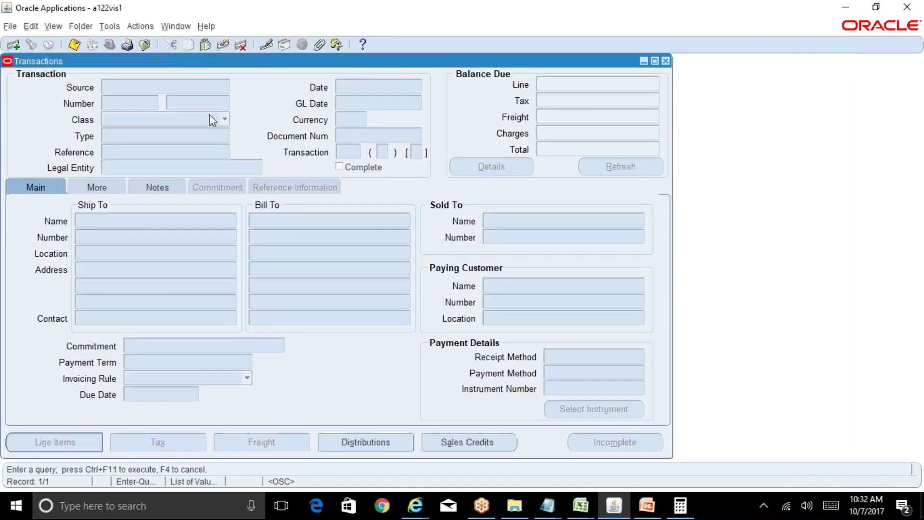
{"action": "left_click", "coordinate": [197, 103]}
{"action": "type", "text": "10089"}
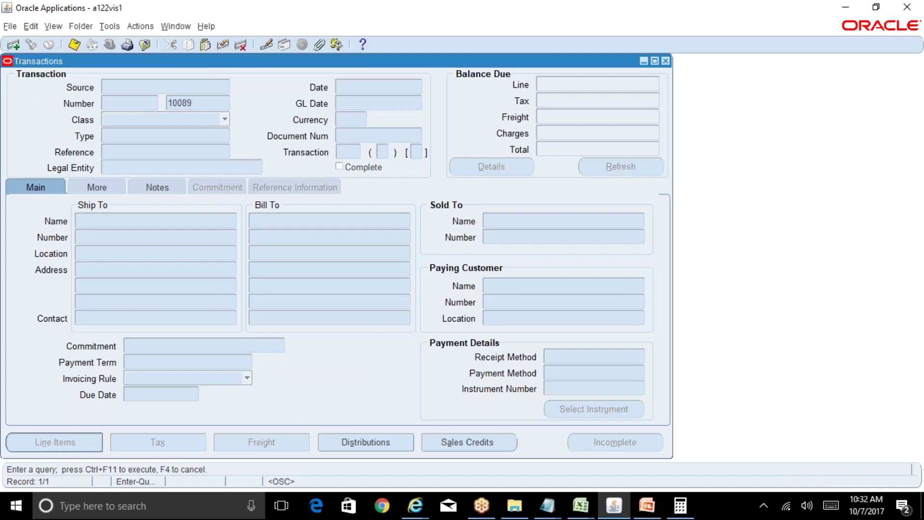
{"action": "key", "text": "ctrl+F11"}
Review the invoice's original, receipts and balance amounts in functional and entered currency in its balance details, then close them
{"action": "left_click", "coordinate": [491, 167]}
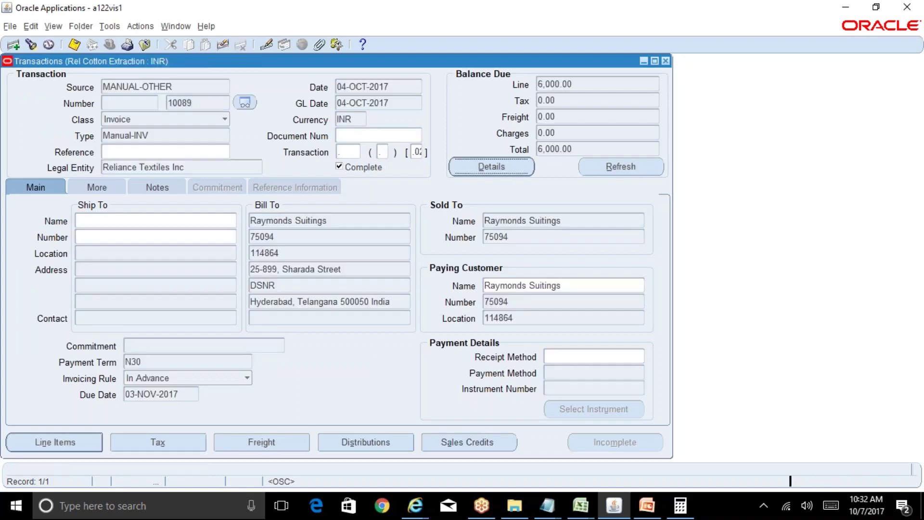
{"action": "left_click", "coordinate": [233, 112]}
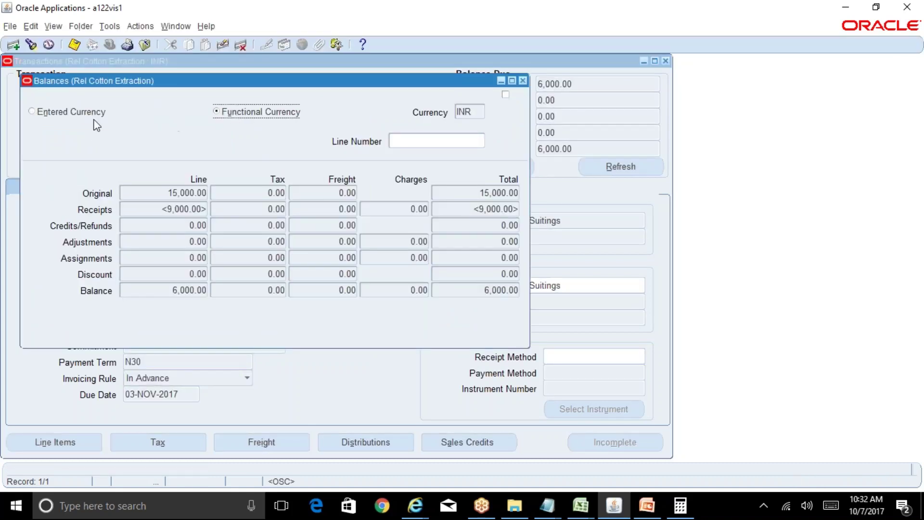
{"action": "left_click", "coordinate": [71, 113]}
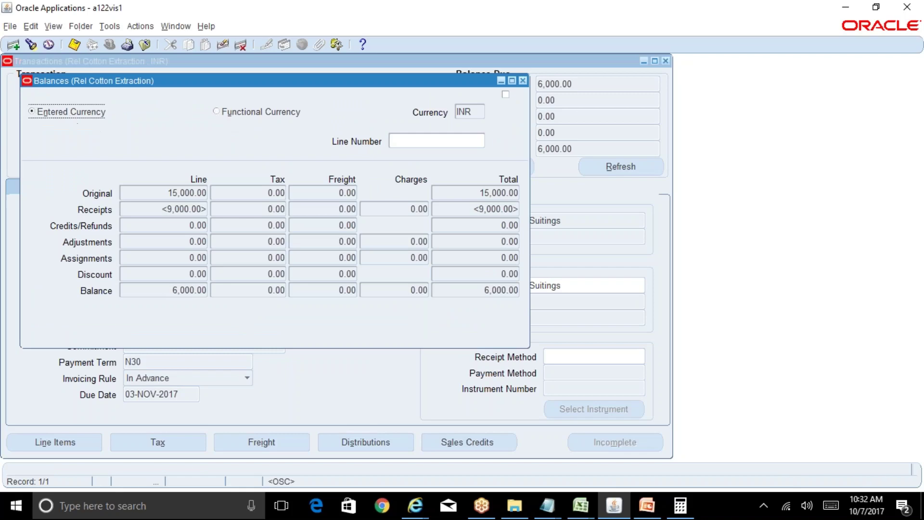
{"action": "left_click", "coordinate": [201, 192]}
{"action": "left_click", "coordinate": [198, 208]}
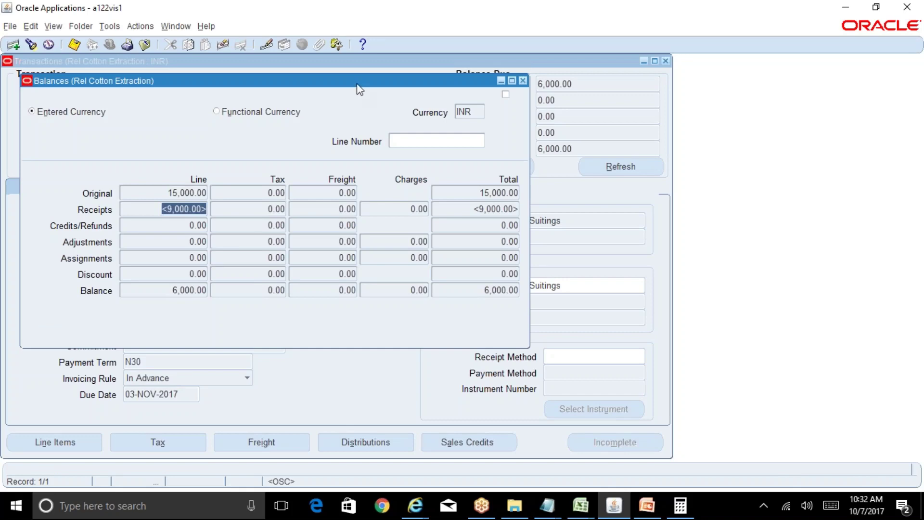
{"action": "left_click_drag", "start_coordinate": [357, 84], "coordinate": [702, 151]}
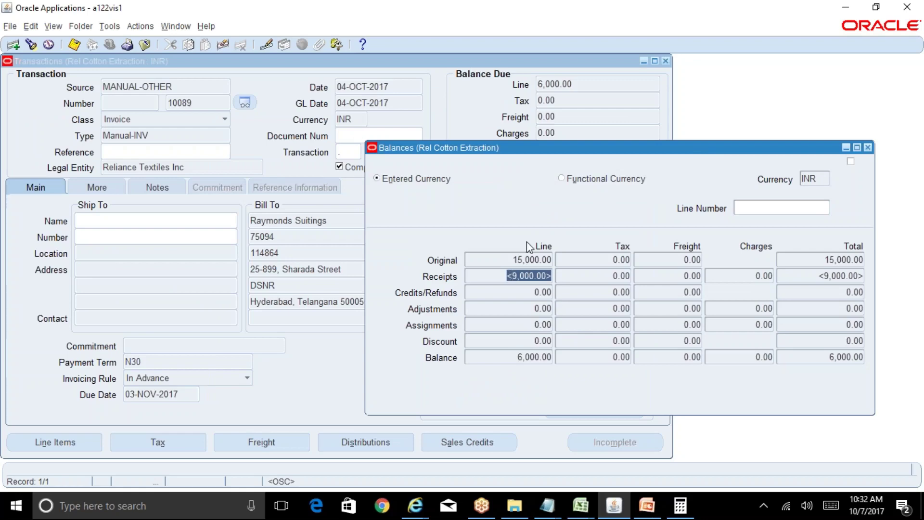
{"action": "left_click", "coordinate": [531, 260]}
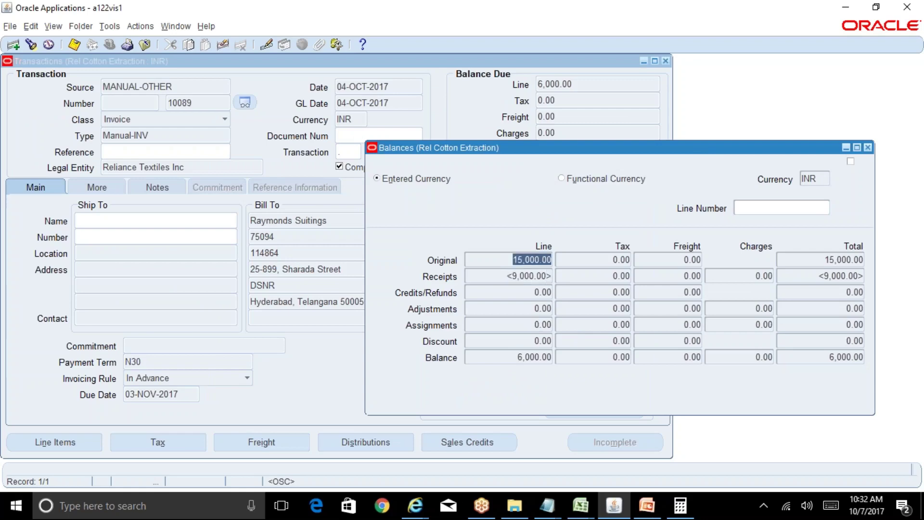
{"action": "left_click", "coordinate": [540, 278]}
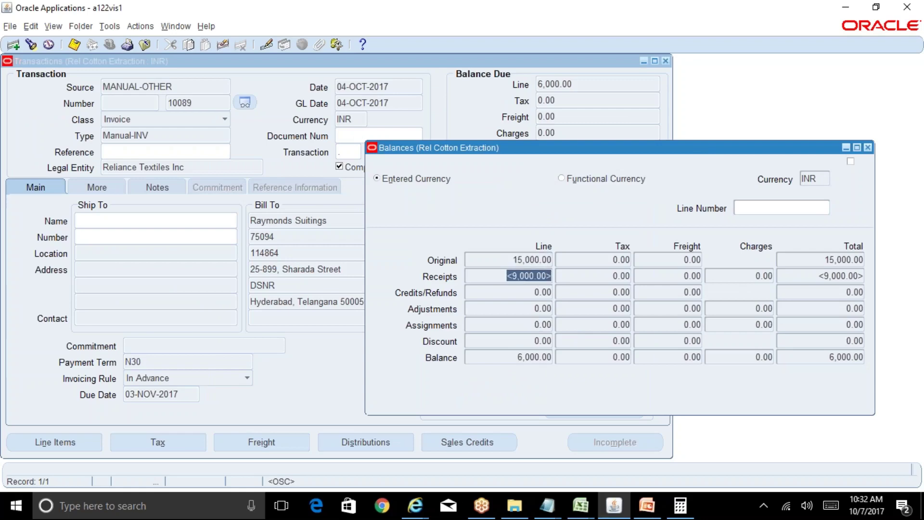
{"action": "left_click", "coordinate": [534, 357]}
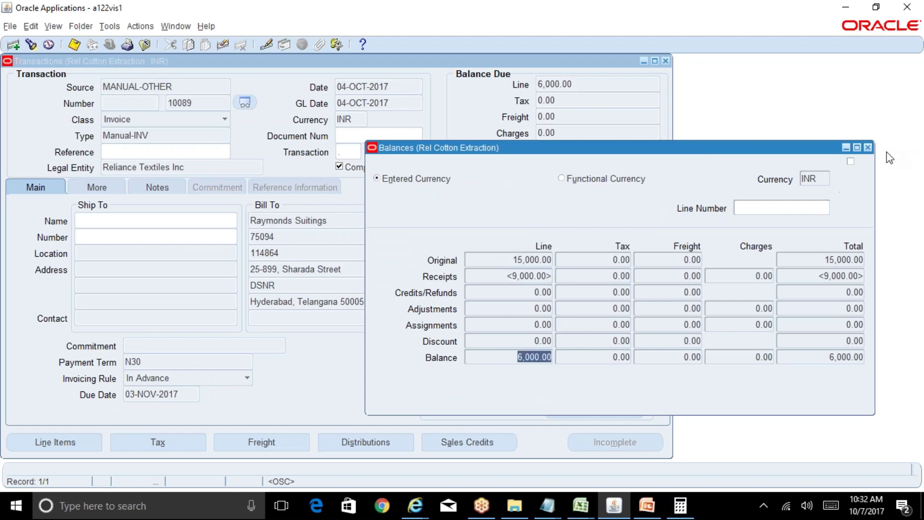
{"action": "left_click", "coordinate": [868, 147]}
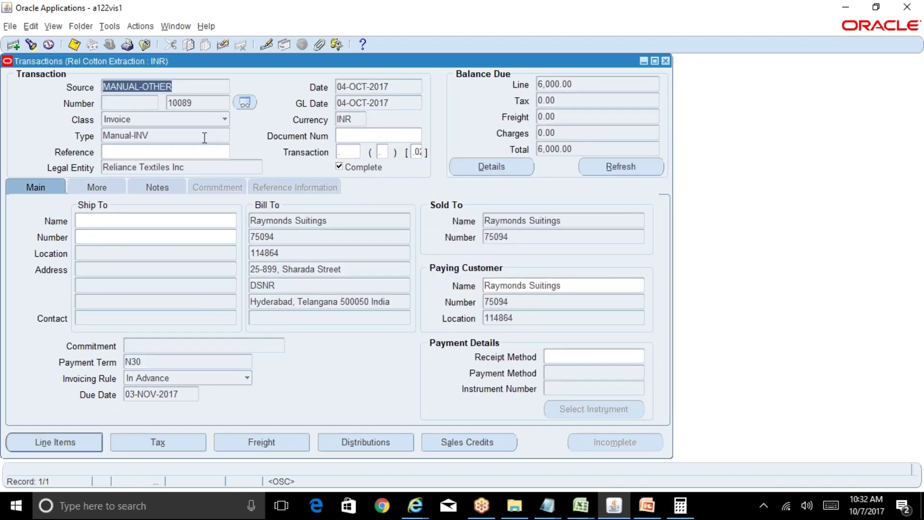
Open the activities of the invoice's installment and drill down to the details of receipt RC9999
{"action": "left_click", "coordinate": [113, 28]}
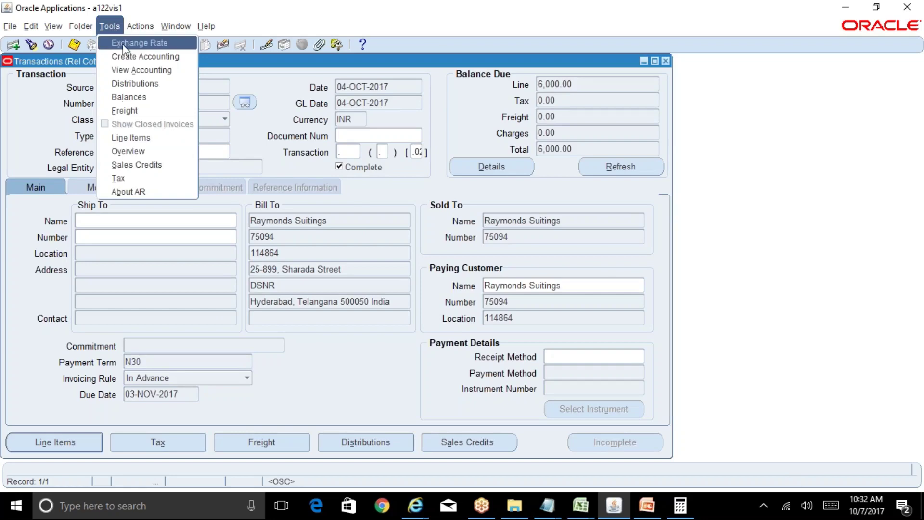
{"action": "mouse_move", "coordinate": [140, 26]}
{"action": "left_click", "coordinate": [134, 95]}
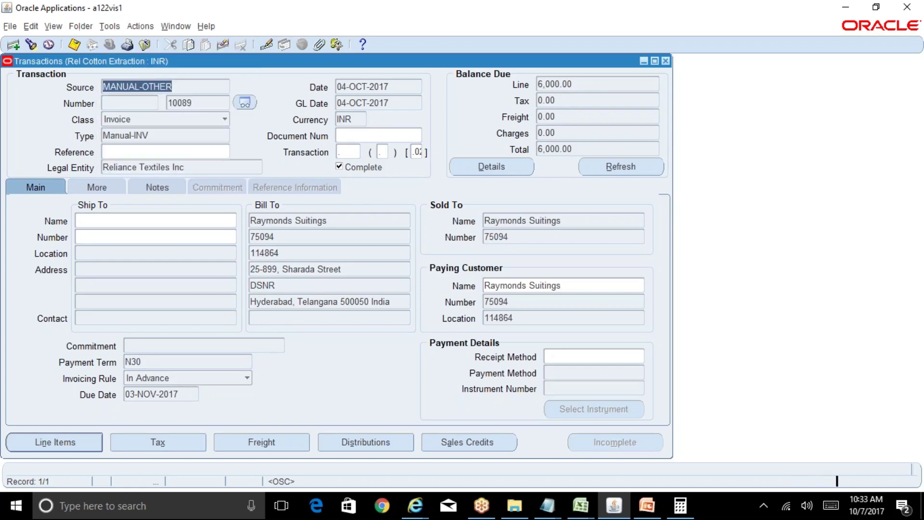
{"action": "left_click", "coordinate": [465, 359]}
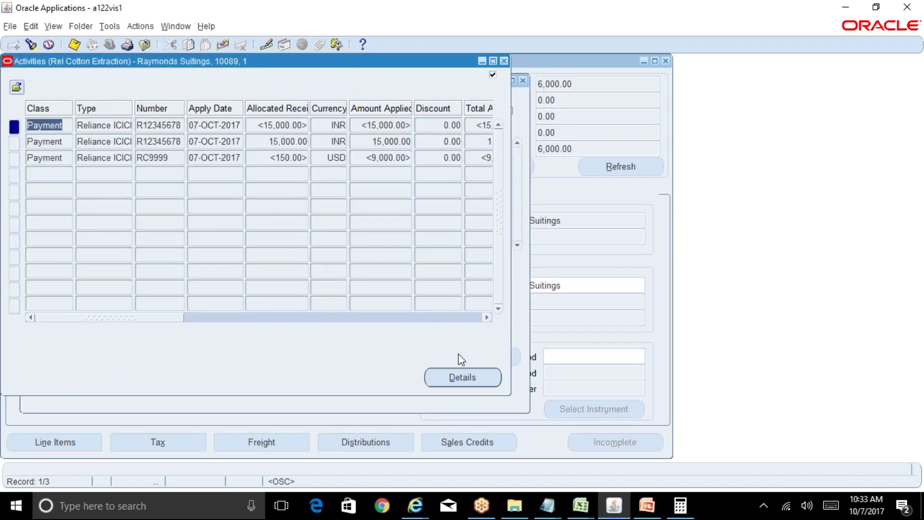
{"action": "left_click", "coordinate": [210, 157]}
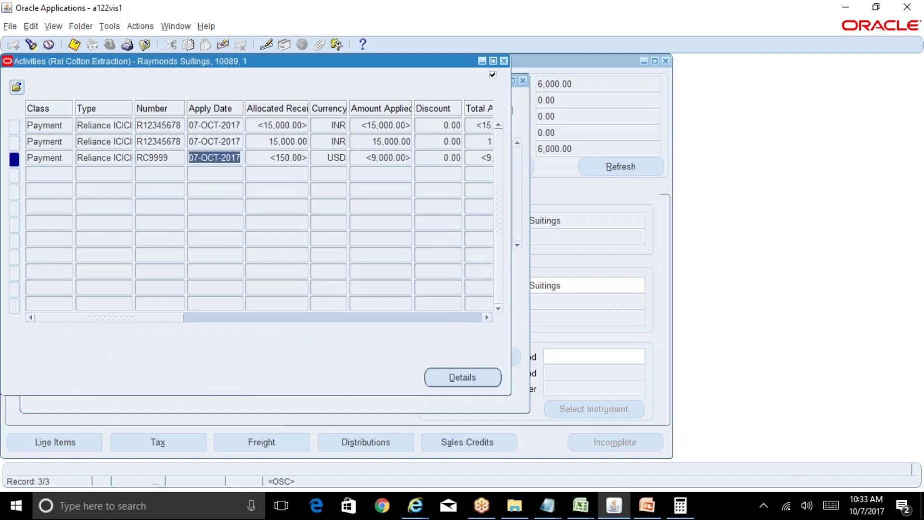
{"action": "left_click", "coordinate": [481, 378]}
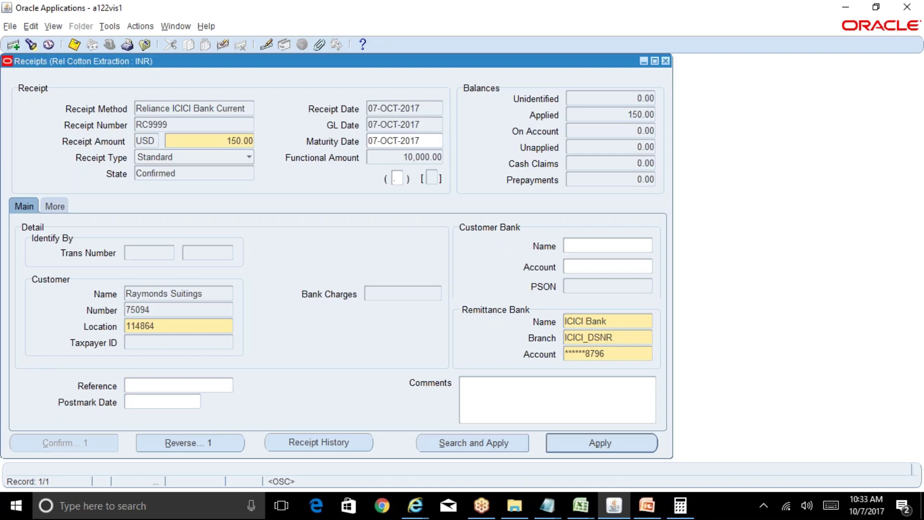
{"action": "key", "text": "XF86AudioRaiseVolume"}
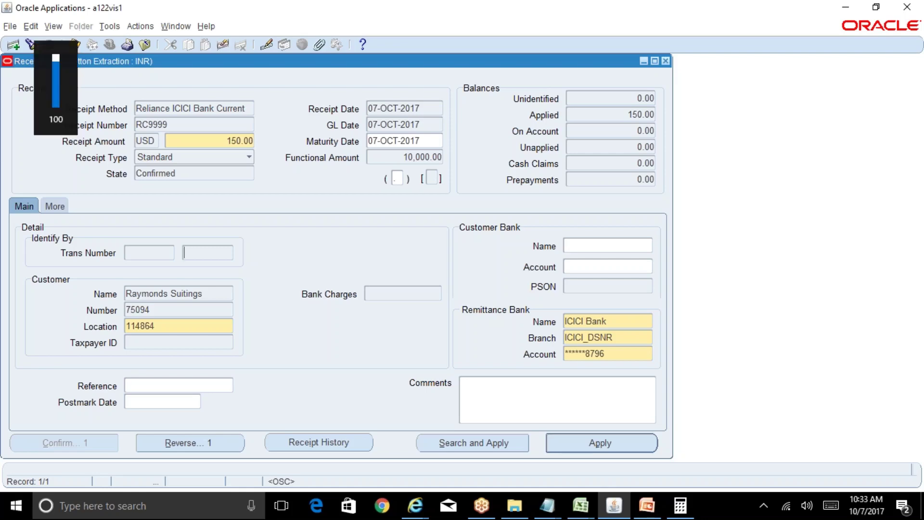
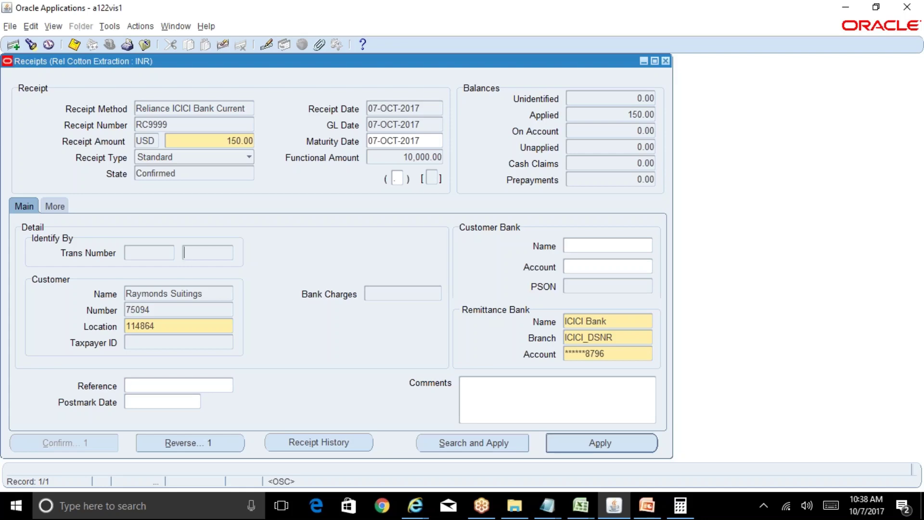
Switch to the R12 Table of Contents workbook in Excel and review the invoice-date rate in Q60 and converted amounts in P63 and Q63
{"action": "left_click", "coordinate": [581, 505]}
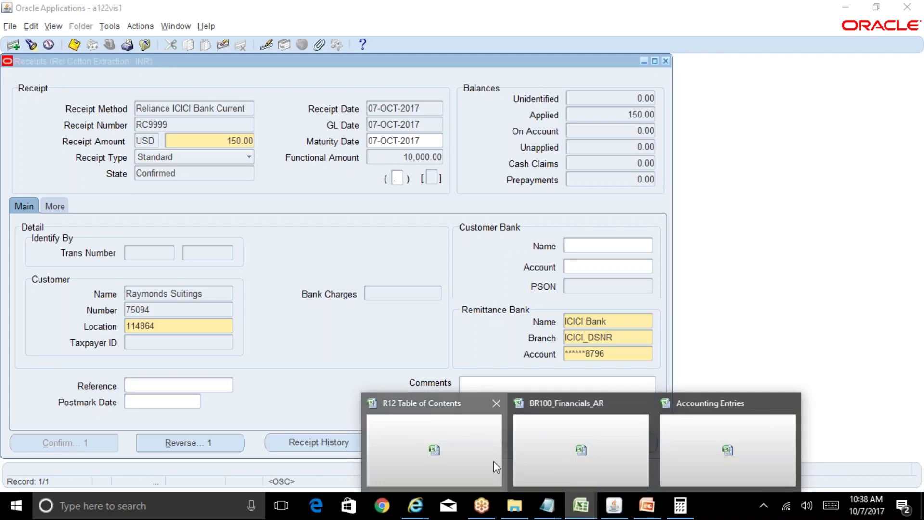
{"action": "left_click", "coordinate": [493, 461]}
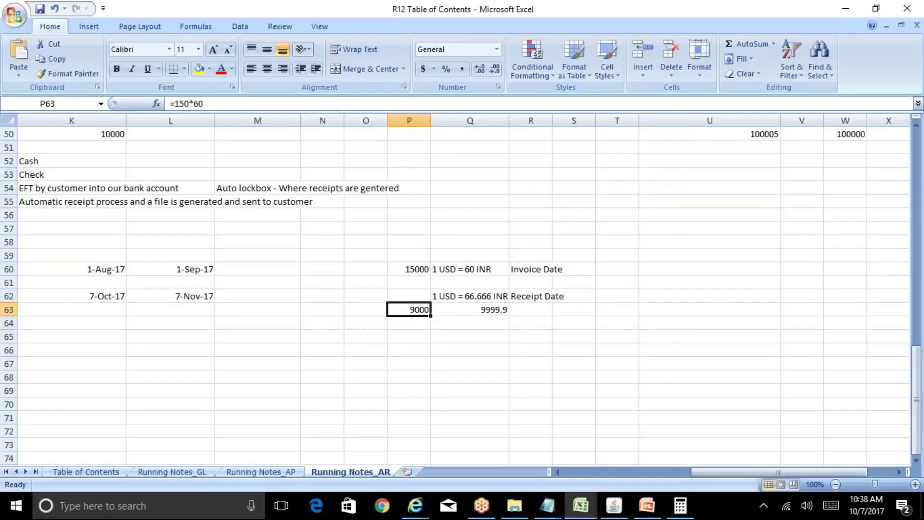
{"action": "left_click", "coordinate": [471, 270]}
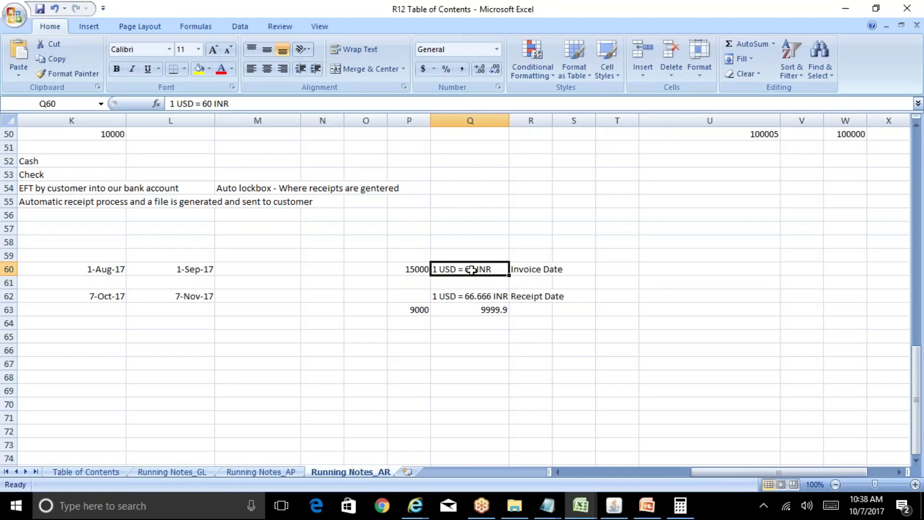
{"action": "key", "text": "Down"}
{"action": "key", "text": "Down"}
{"action": "key", "text": "Down"}
{"action": "key", "text": "Left"}
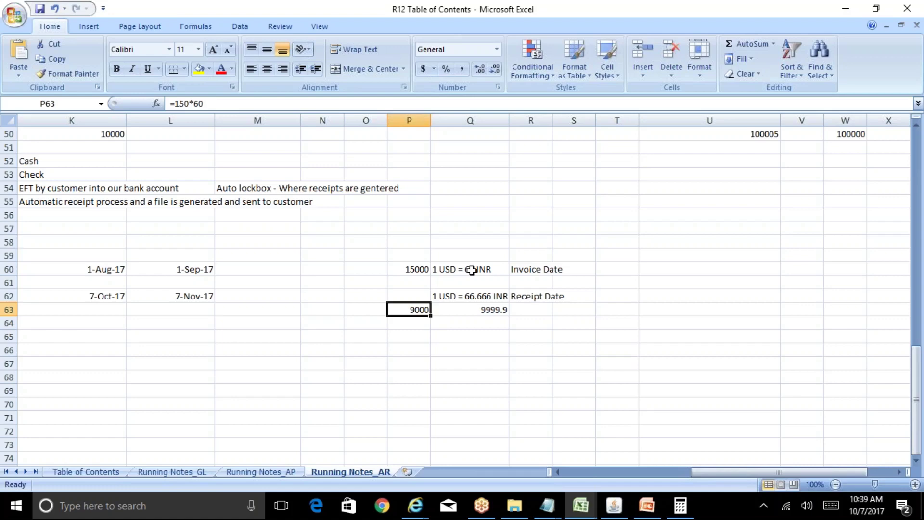
{"action": "left_click", "coordinate": [471, 270]}
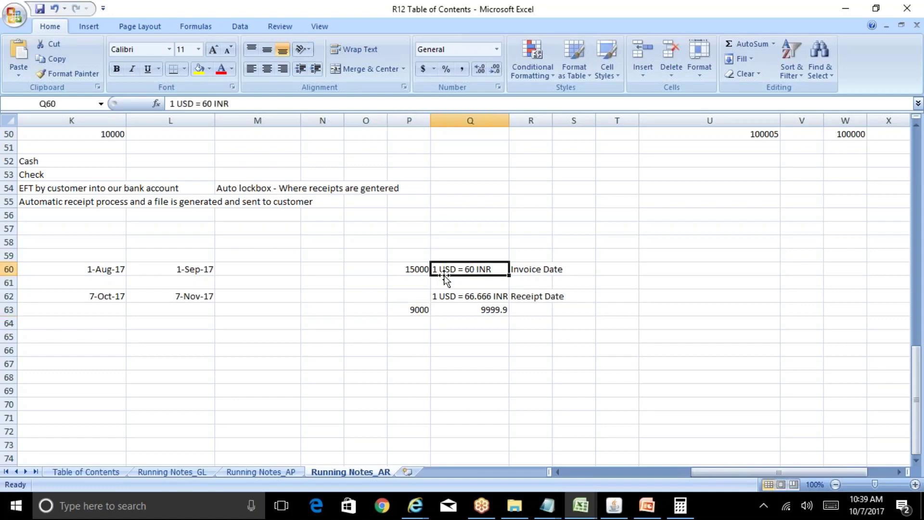
{"action": "left_click", "coordinate": [419, 311]}
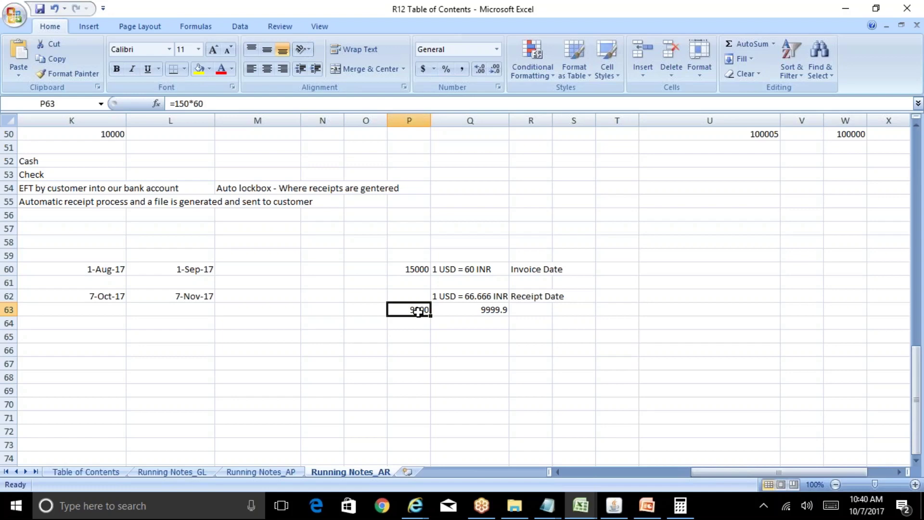
{"action": "key", "text": "Right"}
{"action": "key", "text": "Right"}
{"action": "key", "text": "Right"}
{"action": "key", "text": "Right"}
{"action": "key", "text": "Right"}
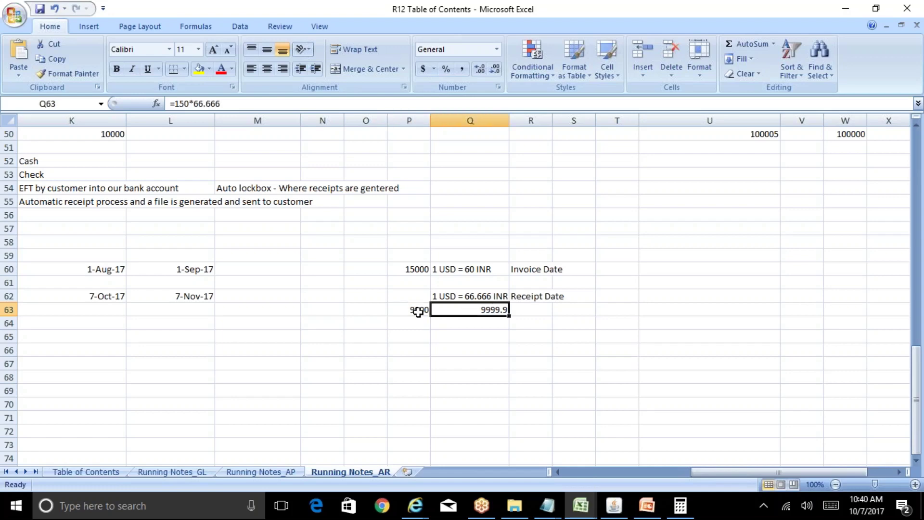
{"action": "key", "text": "Right"}
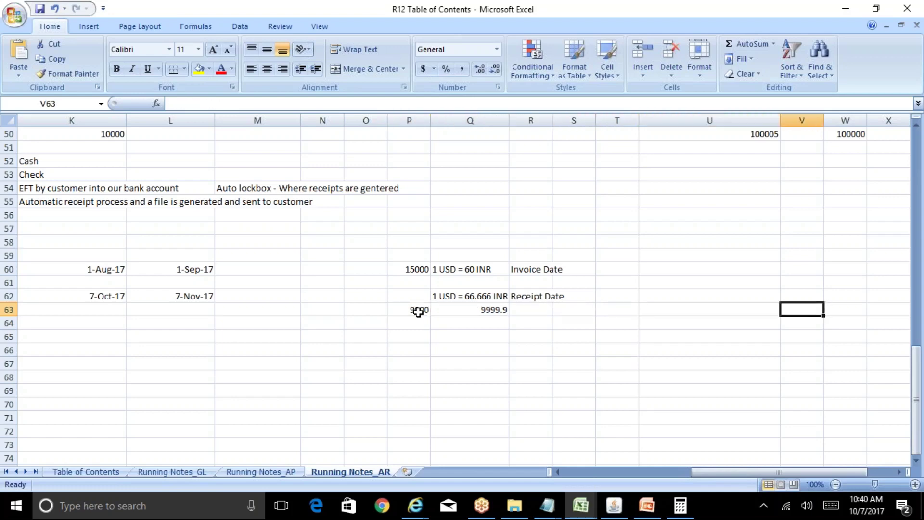
{"action": "key", "text": "Up"}
{"action": "key", "text": "Up"}
{"action": "key", "text": "Left"}
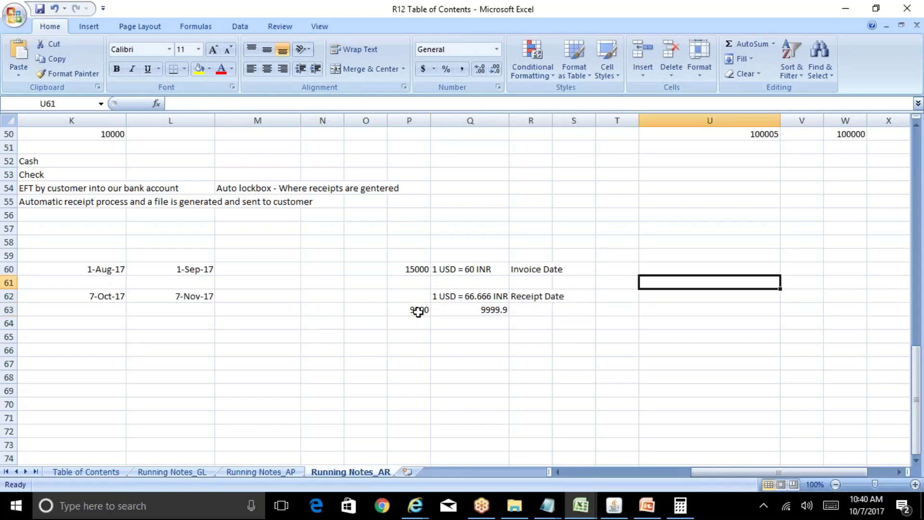
{"action": "key", "text": "Left"}
{"action": "key", "text": "Left"}
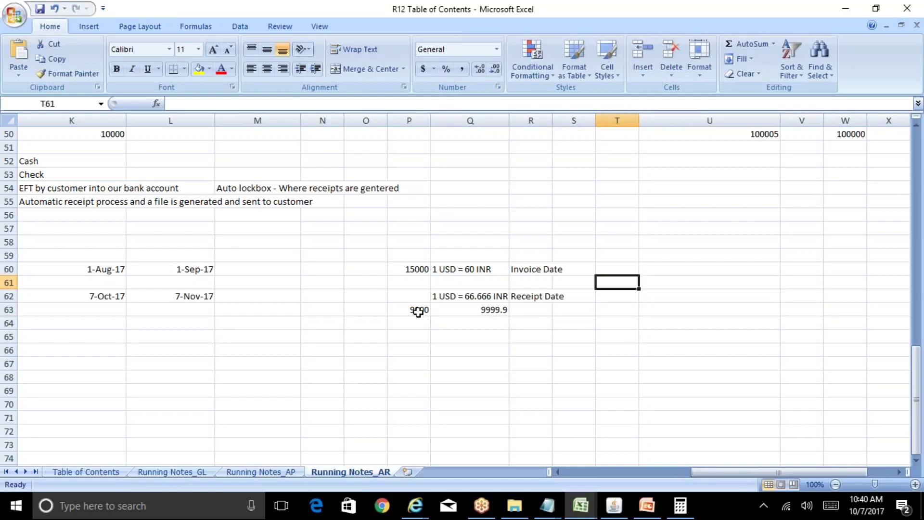
{"action": "left_click", "coordinate": [406, 310]}
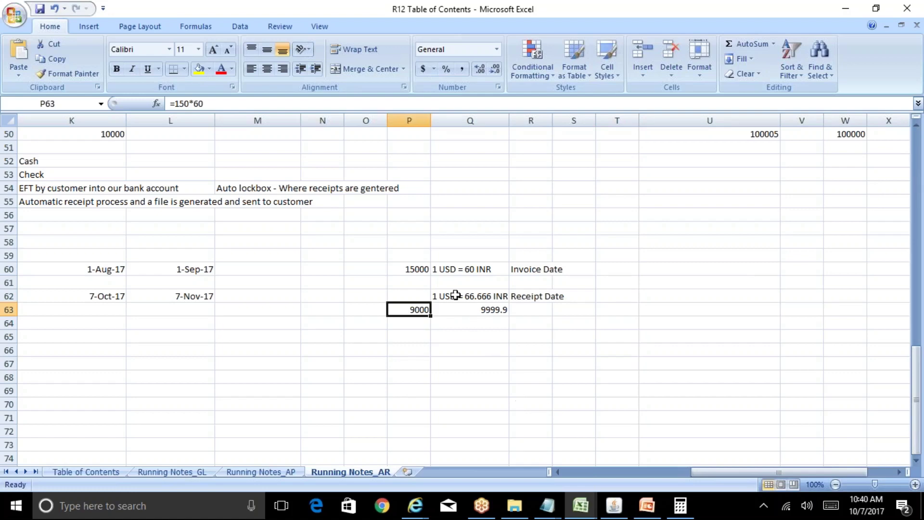
Set the invoice amount in P60 to 10000 and compare it with the converted amount in P63
{"action": "left_click", "coordinate": [412, 267]}
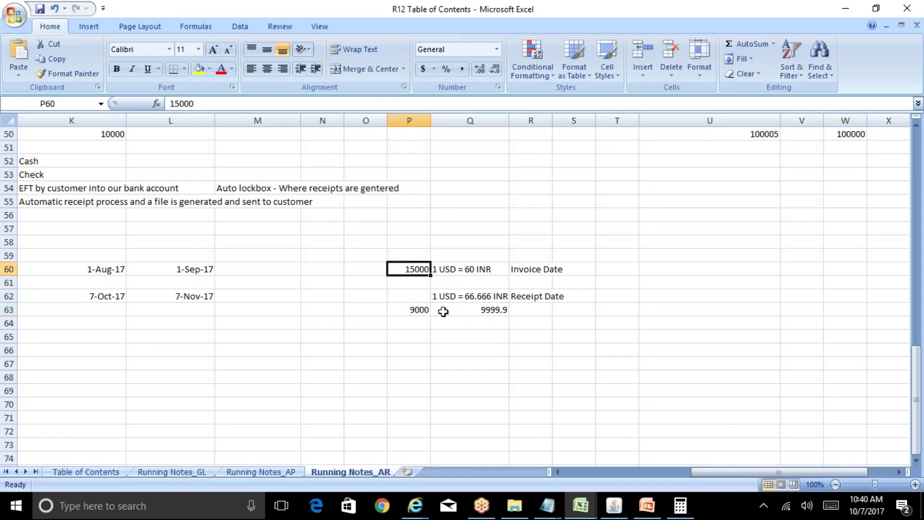
{"action": "type", "text": "1000"}
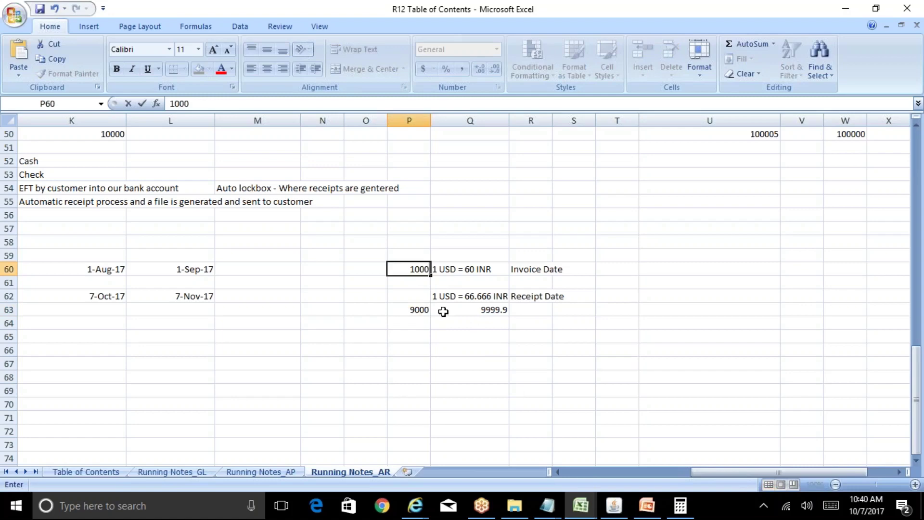
{"action": "type", "text": "0"}
{"action": "key", "text": "Return"}
{"action": "key", "text": "Down"}
{"action": "key", "text": "Down"}
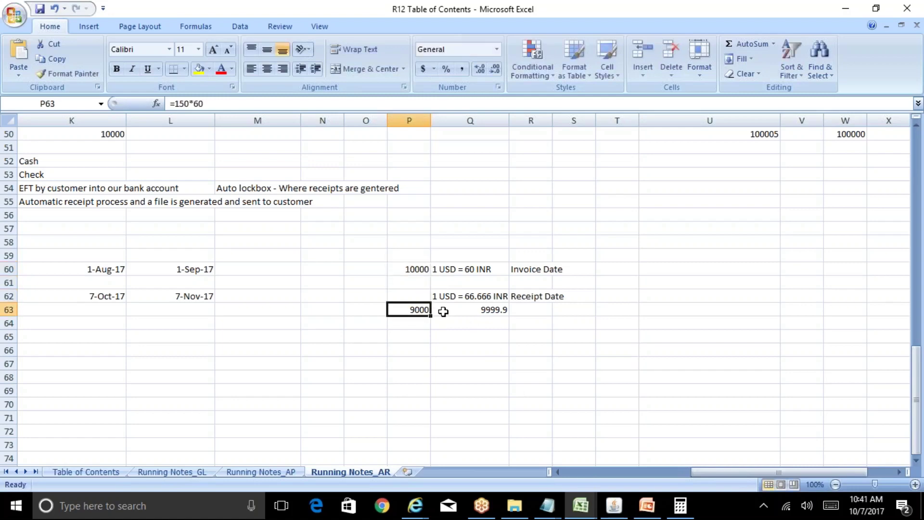
{"action": "key", "text": "Up"}
{"action": "key", "text": "Up"}
{"action": "key", "text": "Up"}
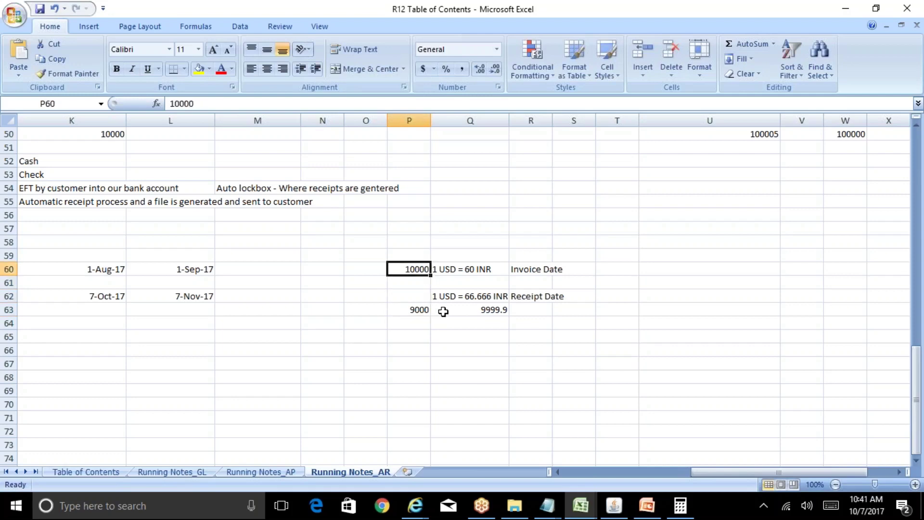
{"action": "key", "text": "Down"}
{"action": "key", "text": "Down"}
{"action": "key", "text": "Down"}
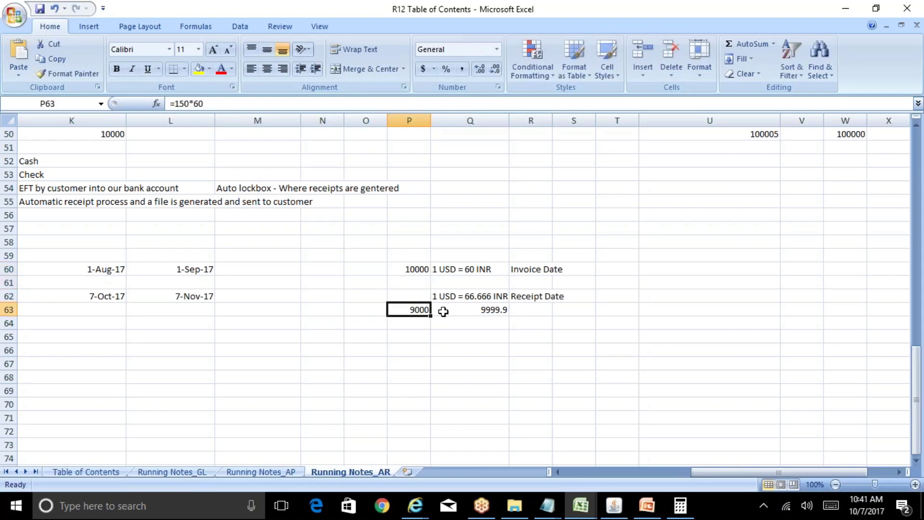
Enter 150 USD in O63 and 1000 INR in O64, beside the converted amounts
{"action": "key", "text": "Up"}
{"action": "key", "text": "Down"}
{"action": "key", "text": "Left"}
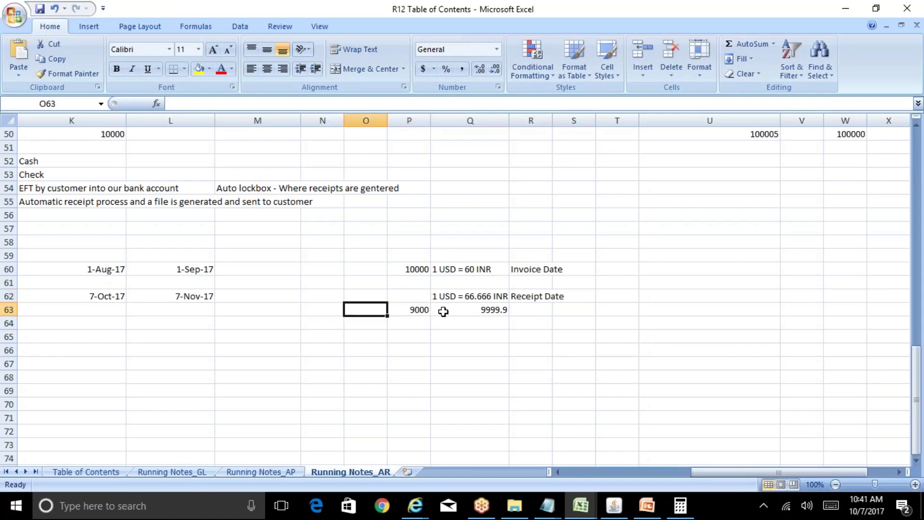
{"action": "type", "text": "150"}
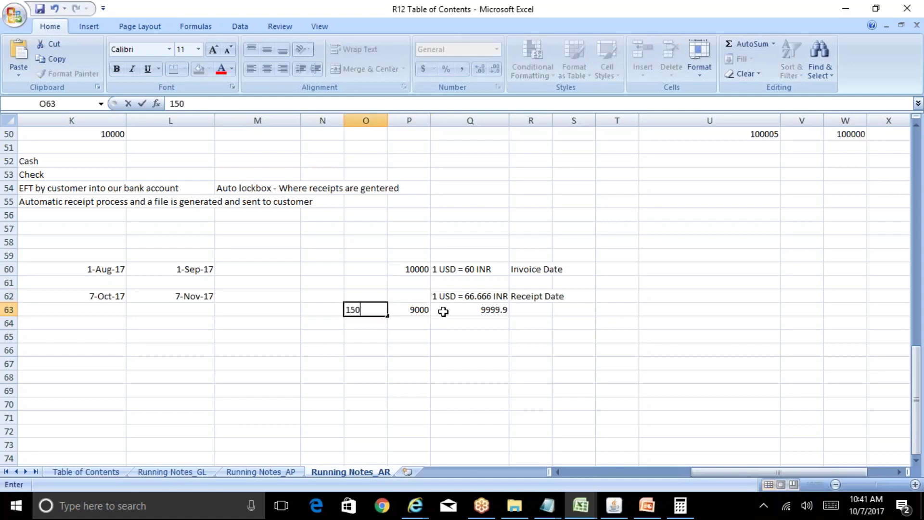
{"action": "type", "text": " USD"}
{"action": "key", "text": "Return"}
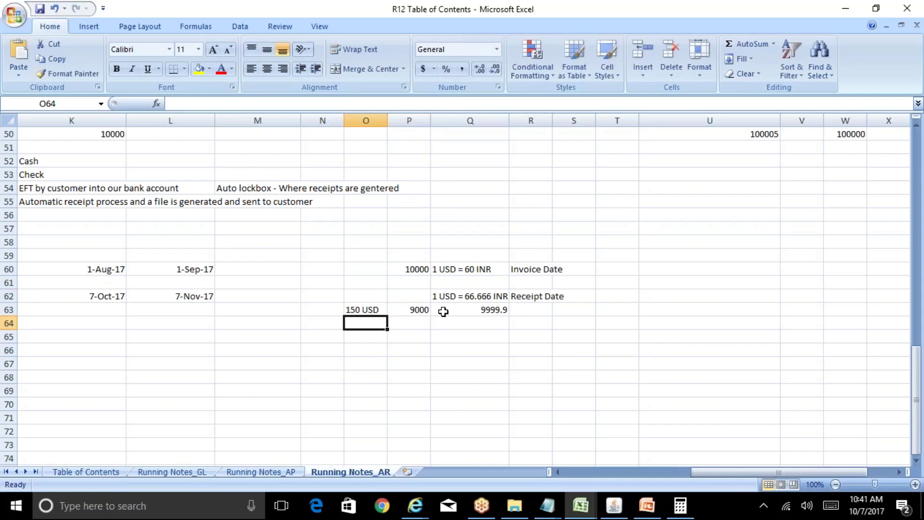
{"action": "type", "text": "1000 INR"}
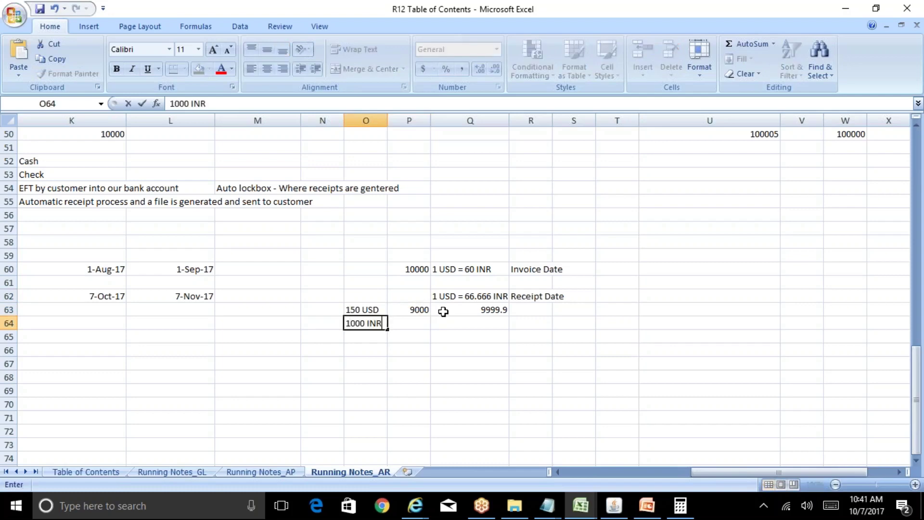
{"action": "key", "text": "Return"}
Review the receipt-date rate in Q62, the converted amounts in P63 and Q63, and the USD and INR amounts in O63 and O64
{"action": "key", "text": "Up"}
{"action": "key", "text": "Up"}
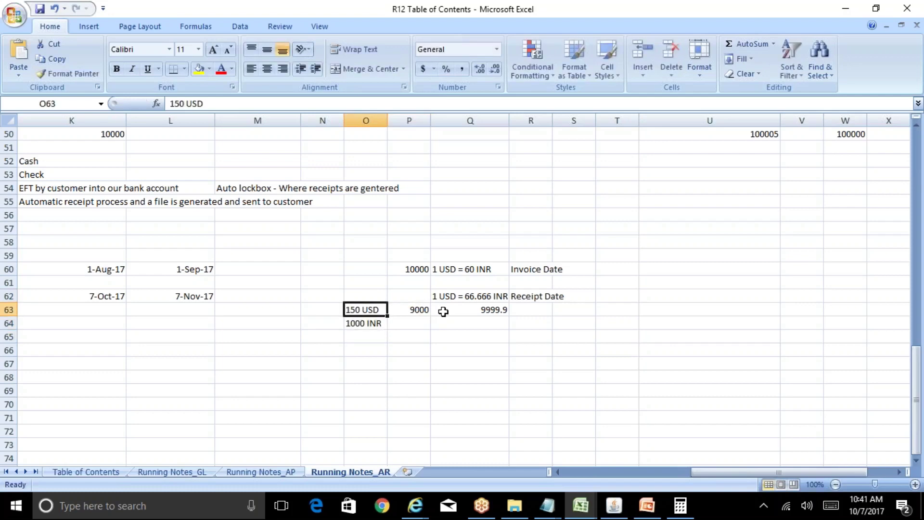
{"action": "key", "text": "Right"}
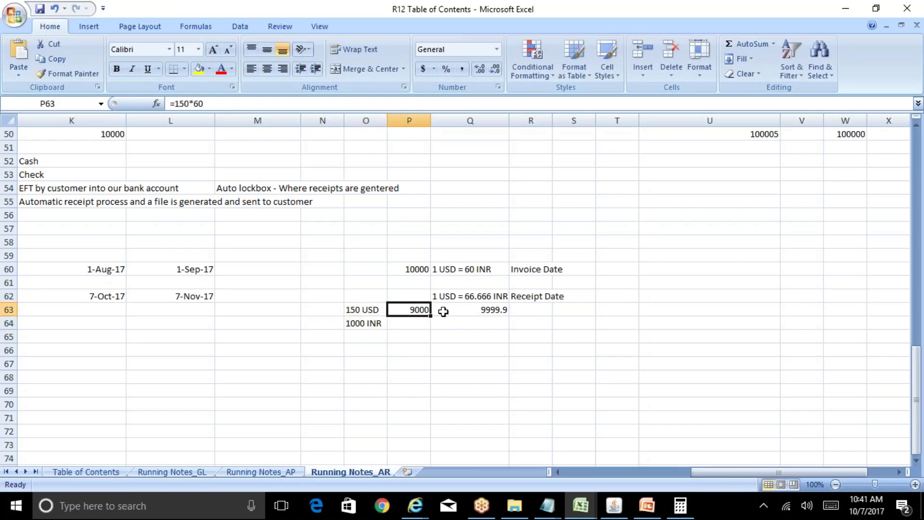
{"action": "key", "text": "Up"}
{"action": "key", "text": "Right"}
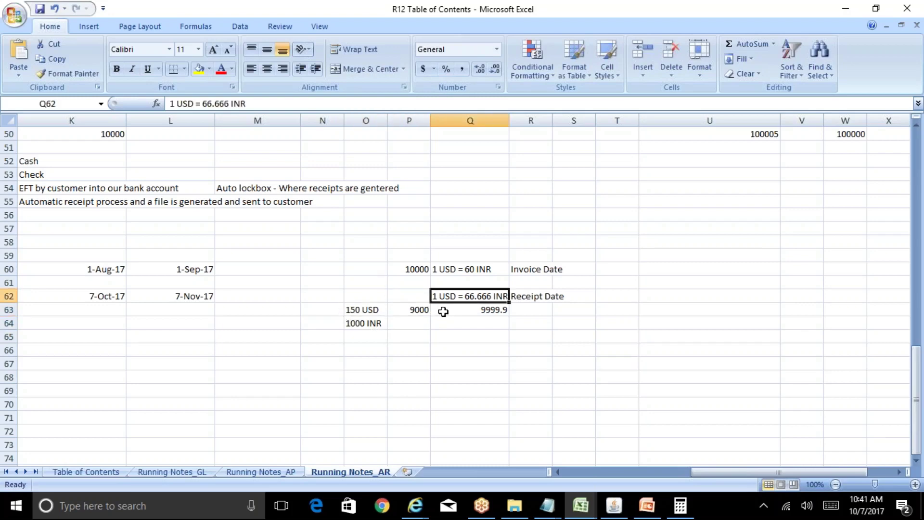
{"action": "key", "text": "Down"}
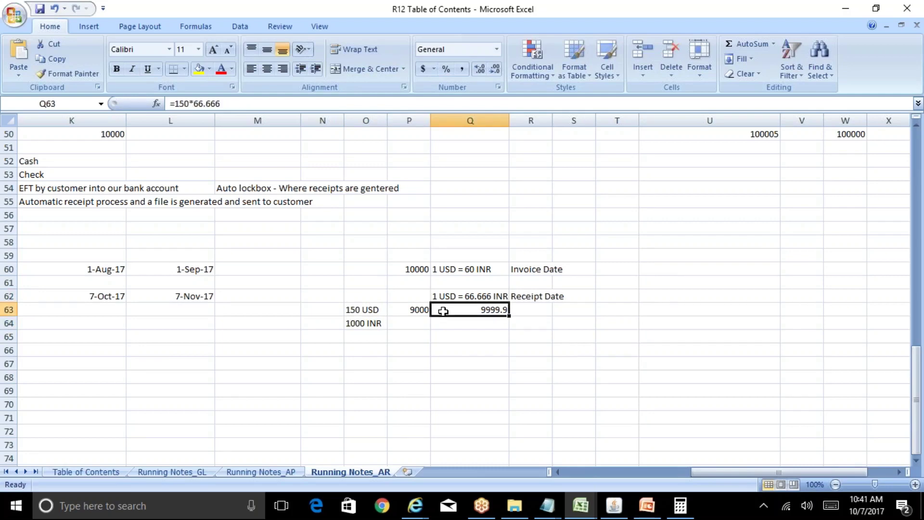
{"action": "key", "text": "Left"}
{"action": "key", "text": "Left"}
{"action": "key", "text": "Down"}
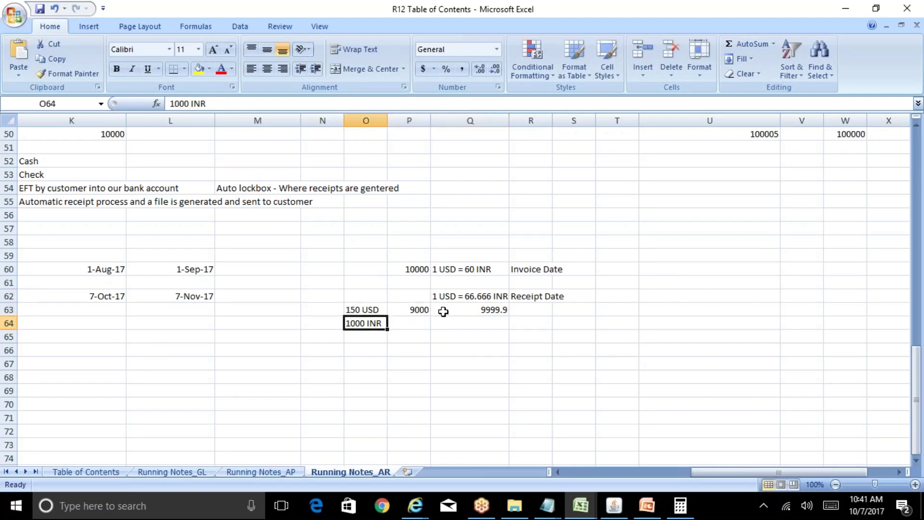
{"action": "key", "text": "Up"}
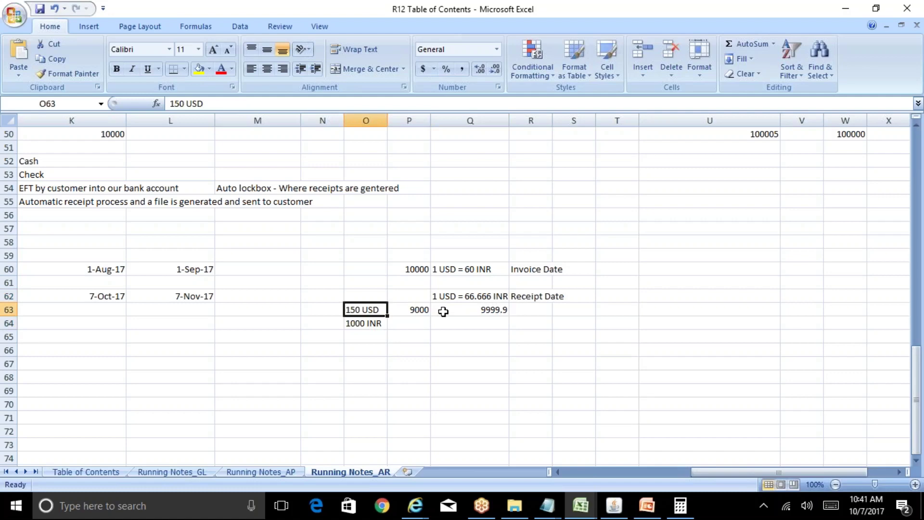
{"action": "key", "text": "Right"}
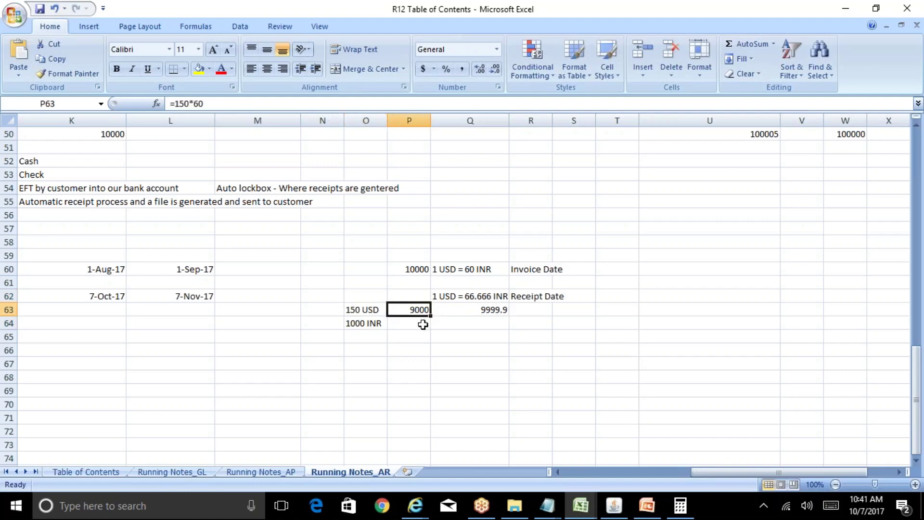
{"action": "left_click", "coordinate": [364, 324], "text": "ctrl"}
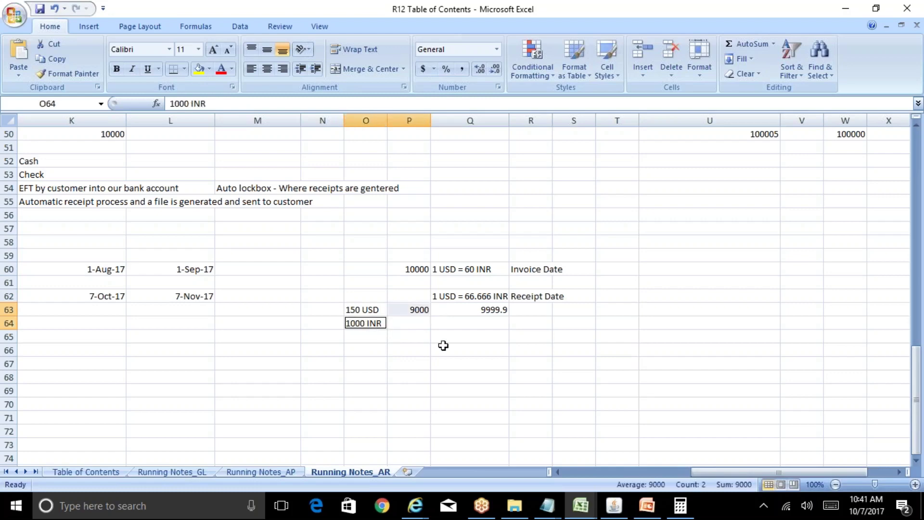
{"action": "left_click", "coordinate": [414, 309]}
{"action": "left_click", "coordinate": [364, 325]}
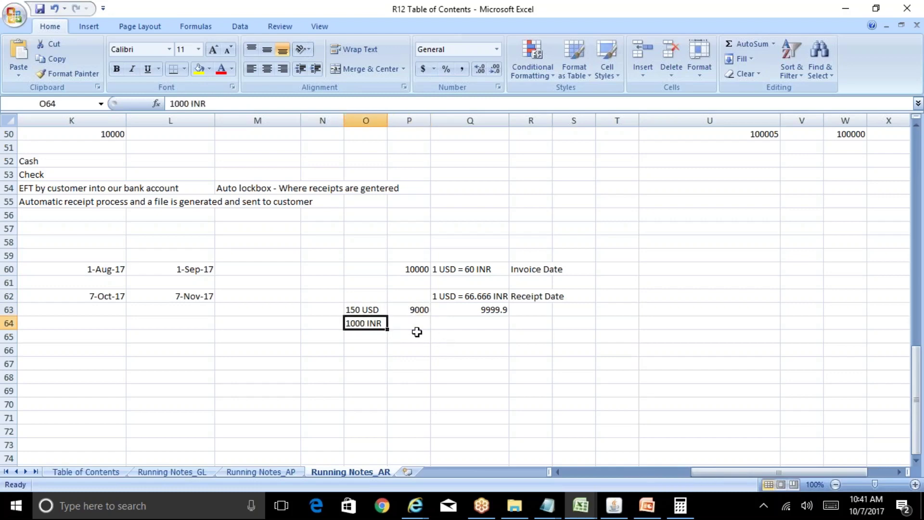
{"action": "left_click", "coordinate": [369, 309]}
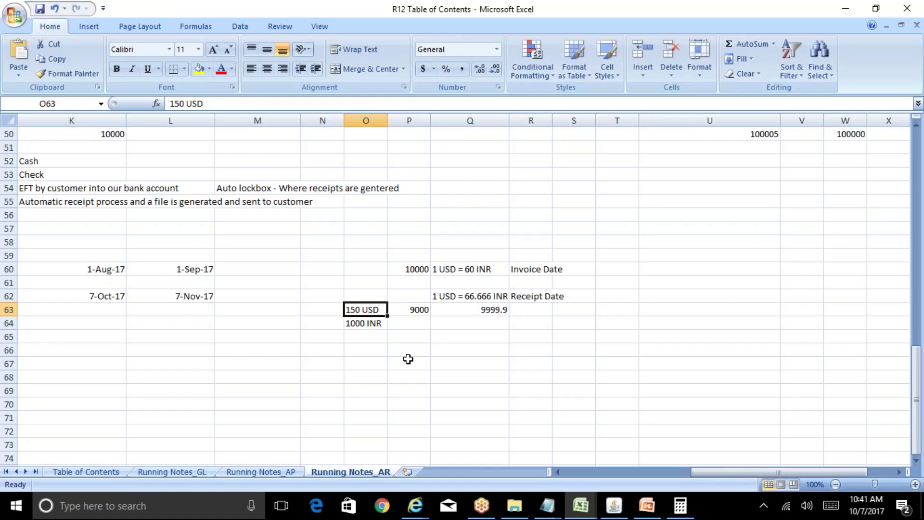
Enter the invoice's debit line Receivable A/c Dr in U60 with the amount 10000 in V60
{"action": "key", "text": "Right"}
{"action": "key", "text": "Right"}
{"action": "key", "text": "Right"}
{"action": "key", "text": "Right"}
{"action": "key", "text": "Right"}
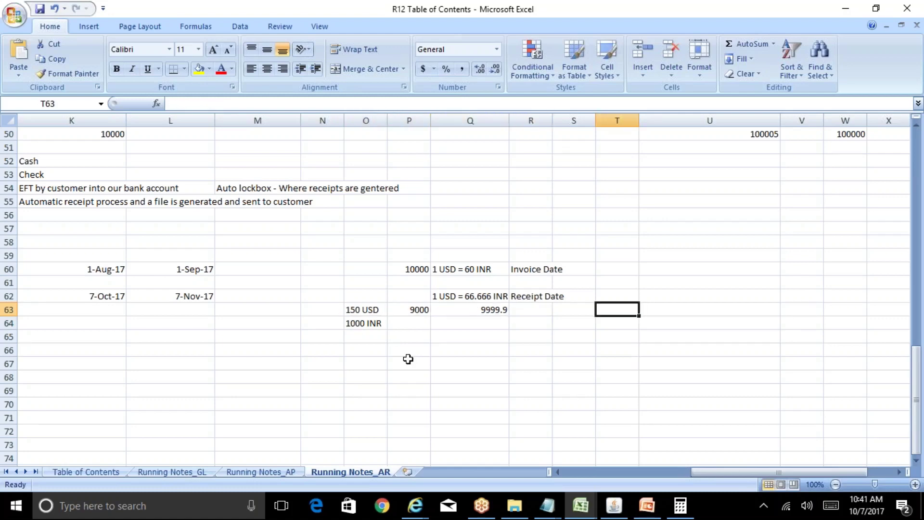
{"action": "key", "text": "Up"}
{"action": "key", "text": "Up"}
{"action": "key", "text": "Up"}
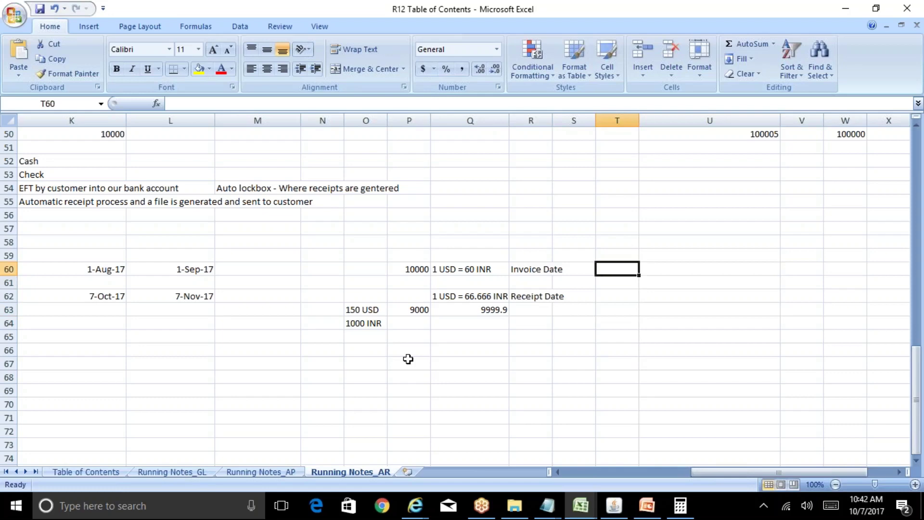
{"action": "key", "text": "Left"}
{"action": "key", "text": "Left"}
{"action": "key", "text": "Left"}
{"action": "key", "text": "Left"}
{"action": "key", "text": "Right"}
{"action": "key", "text": "Right"}
{"action": "key", "text": "Right"}
{"action": "key", "text": "Right"}
{"action": "key", "text": "Right"}
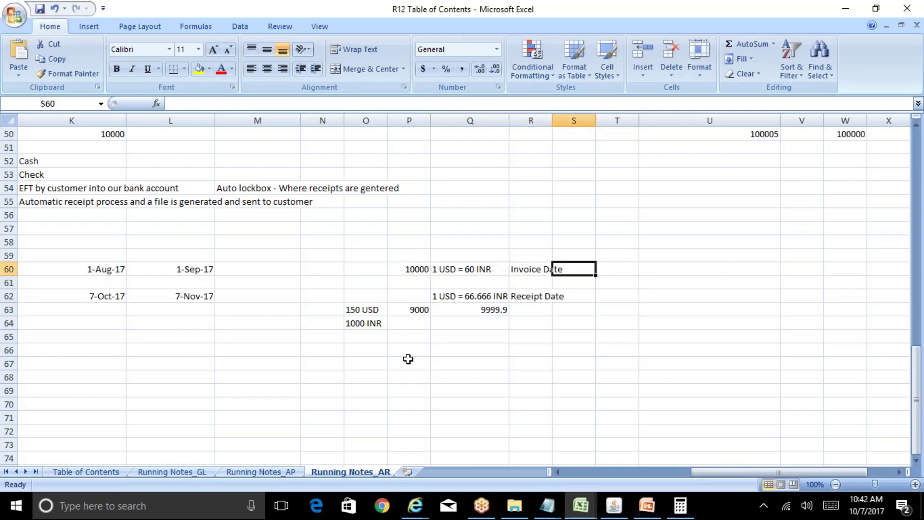
{"action": "type", "text": "Receivable "}
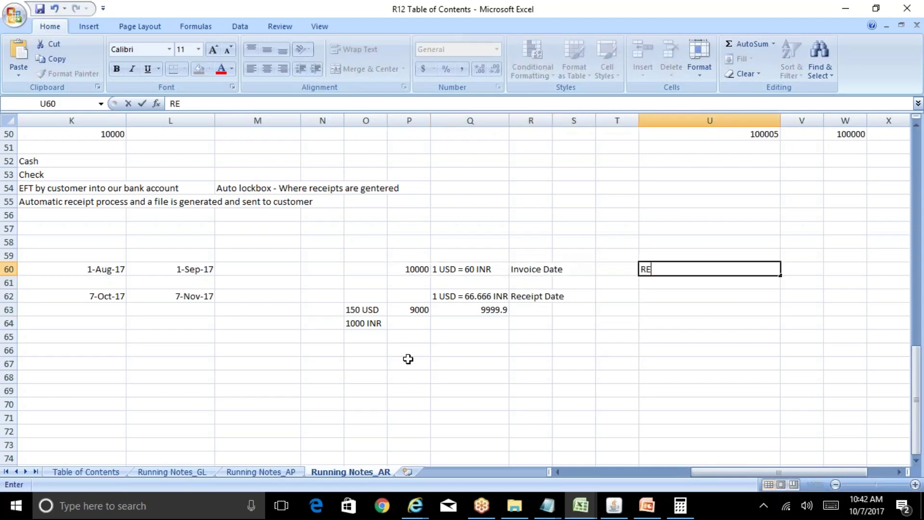
{"action": "type", "text": "A/c Dr"}
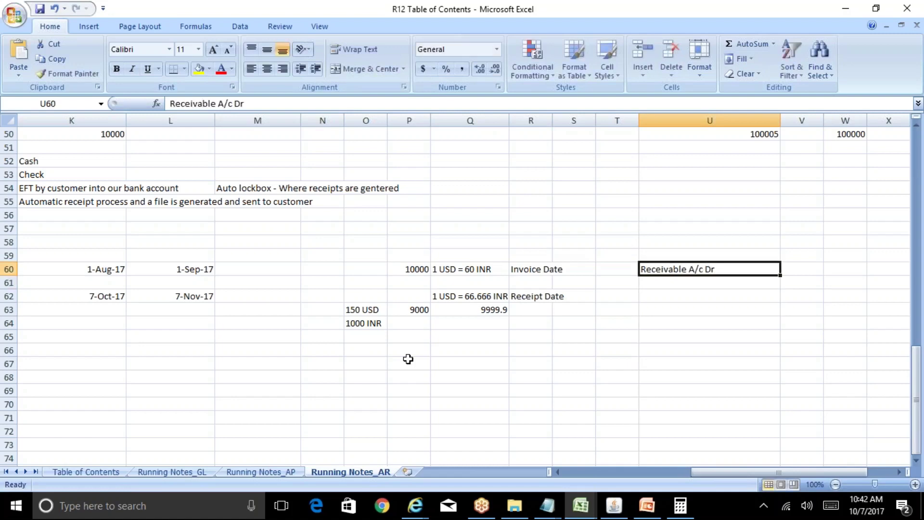
{"action": "key", "text": "Right"}
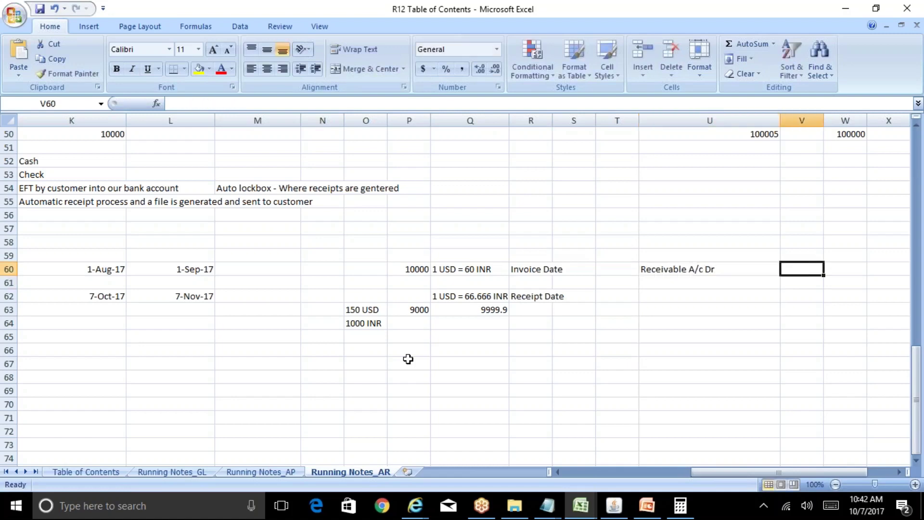
{"action": "type", "text": "10000"}
{"action": "key", "text": "Return"}
Add INR as the currency heading in V59 and W59 above the journal amounts
{"action": "key", "text": "Up"}
{"action": "key", "text": "Up"}
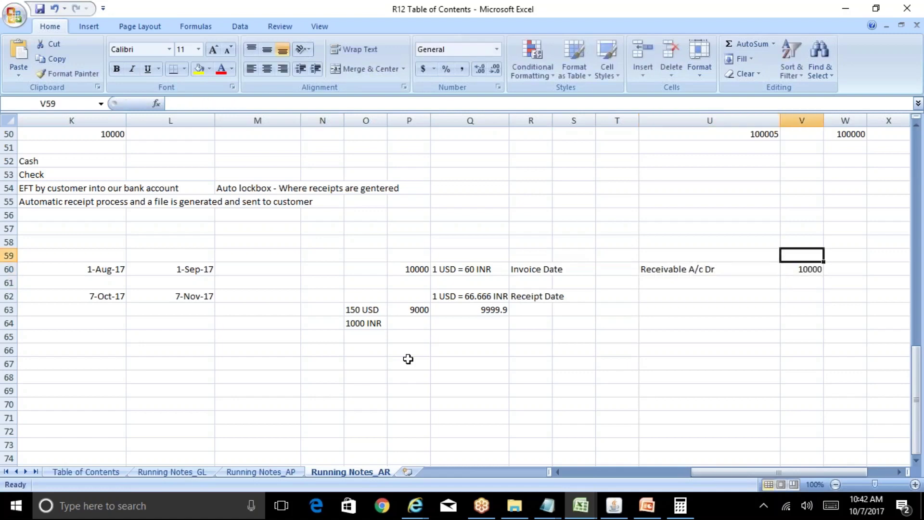
{"action": "type", "text": "INR"}
{"action": "key", "text": "Right"}
{"action": "type", "text": "INR"}
{"action": "key", "text": "Return"}
Enter the invoice's credit line Revenue A/c Cr in U61 with the amount 10000 in W61
{"action": "key", "text": "Return"}
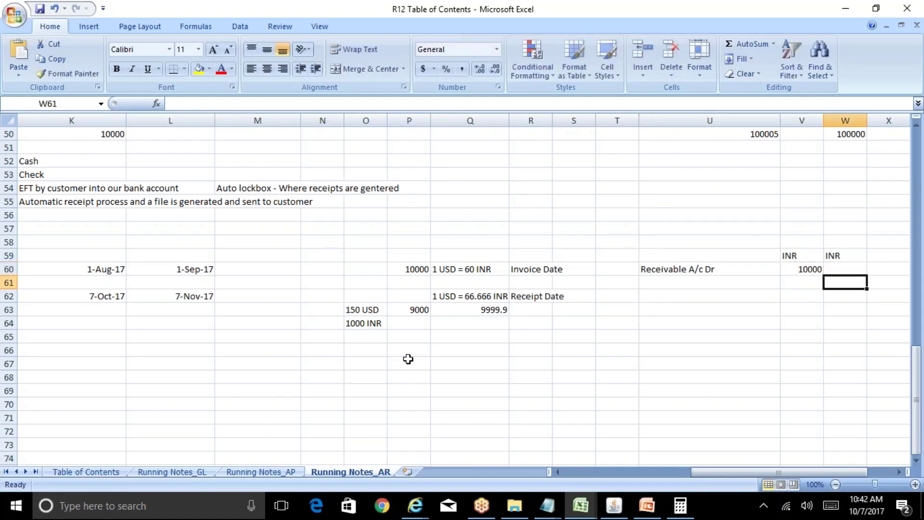
{"action": "type", "text": "10"}
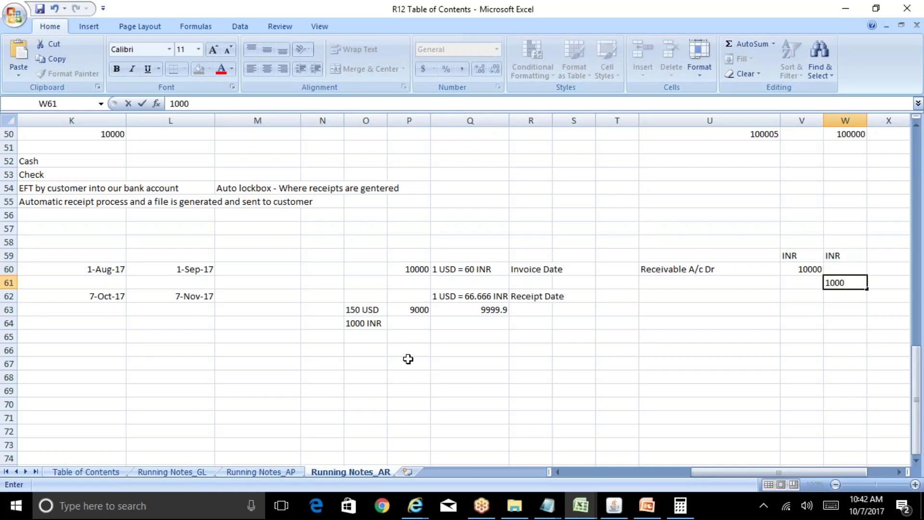
{"action": "type", "text": "0"}
{"action": "key", "text": "Left"}
{"action": "key", "text": "Left"}
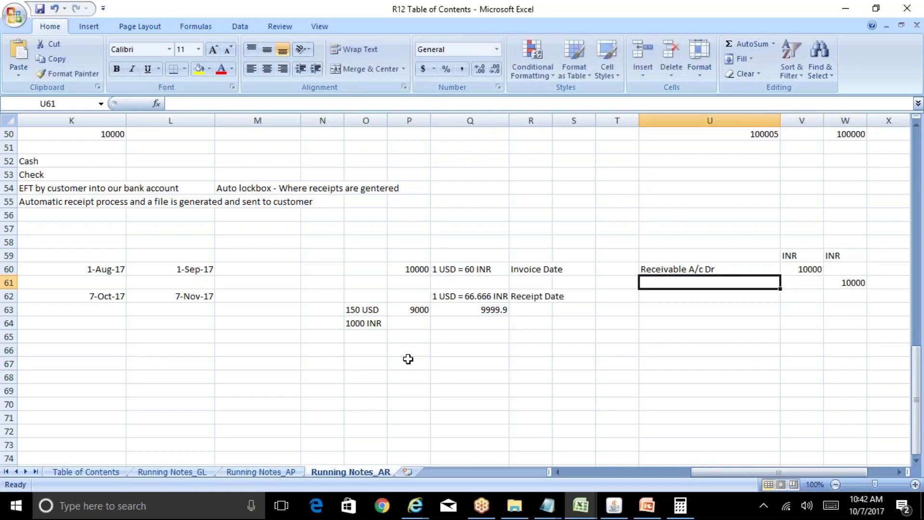
{"action": "type", "text": "Revenue A/"}
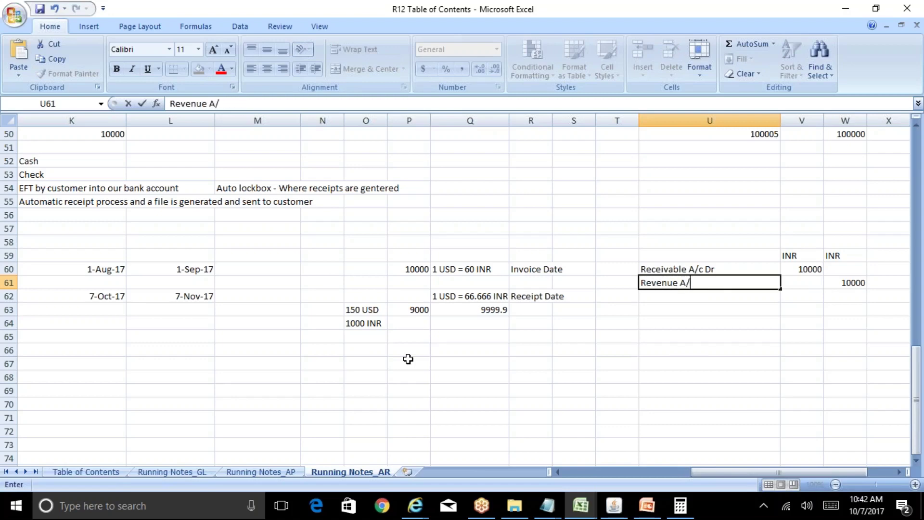
{"action": "type", "text": "c Cr"}
Start the receipt's accounting entry by entering Bank/Cash A/c Dr in Y60
{"action": "key", "text": "Right"}
{"action": "key", "text": "Right"}
{"action": "key", "text": "Right"}
{"action": "key", "text": "Right"}
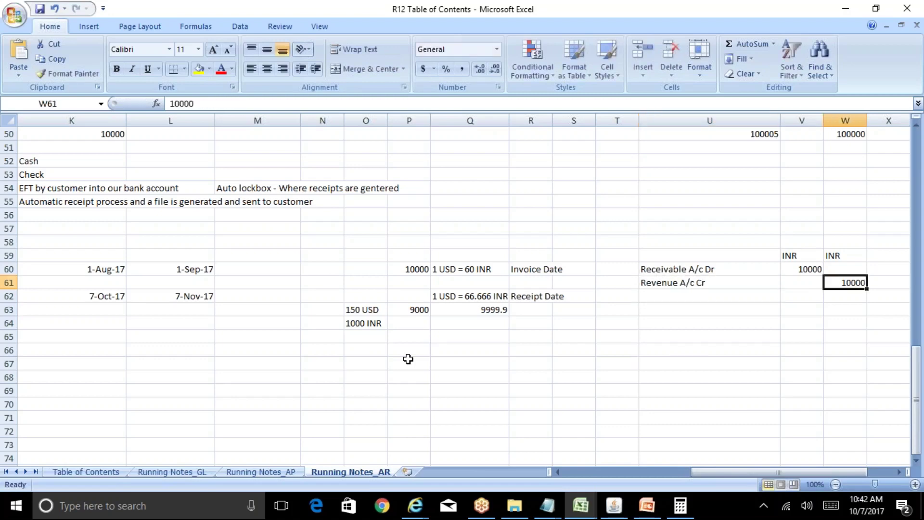
{"action": "key", "text": "Up"}
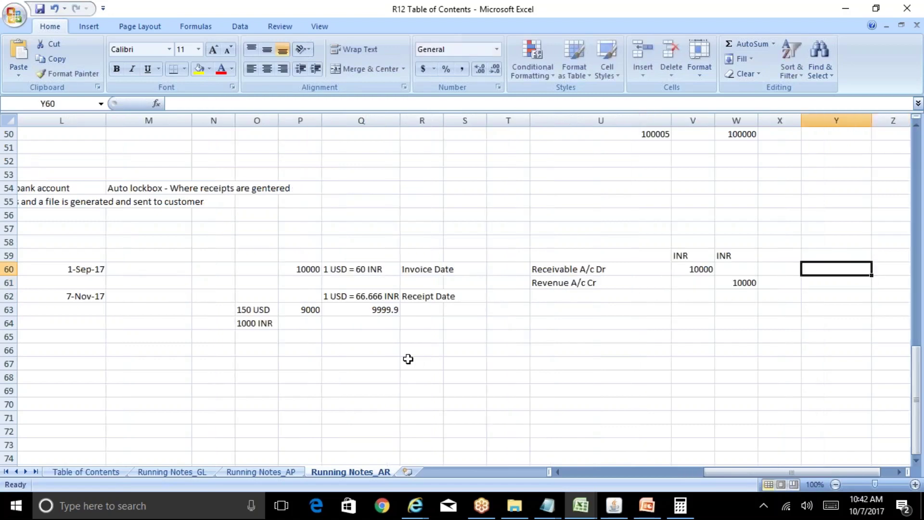
{"action": "type", "text": "B"}
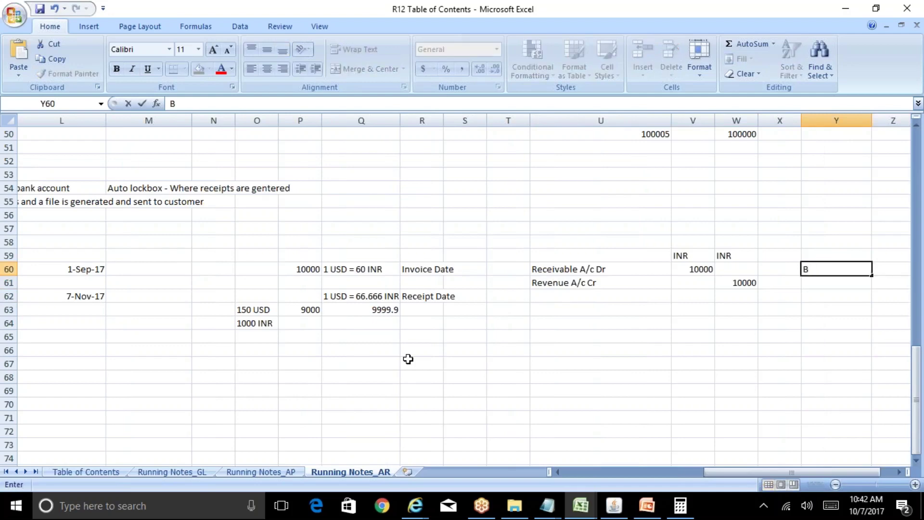
{"action": "type", "text": "ank/Cash A/c Dr"}
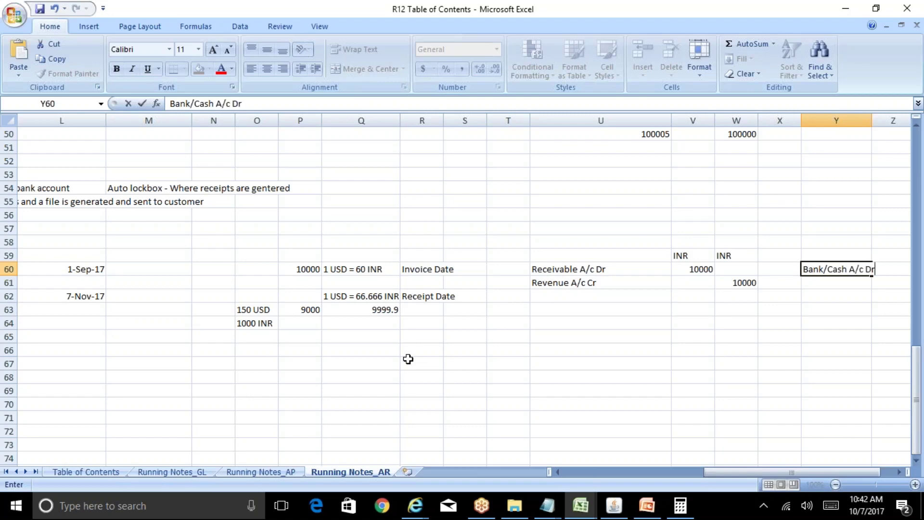
{"action": "key", "text": "Return"}
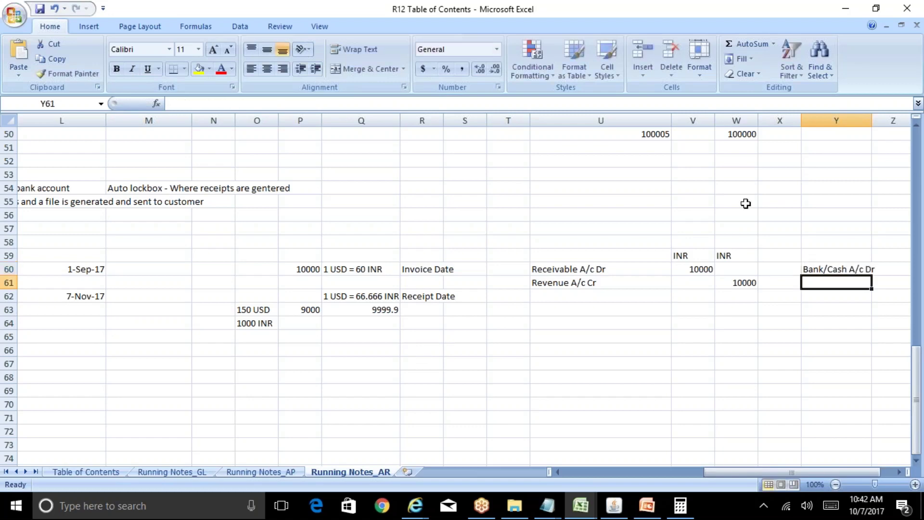
Widen column Y to fit its text and add INR as the currency heading in Z59 and AA59
{"action": "left_click_drag", "start_coordinate": [872, 118], "coordinate": [879, 119]}
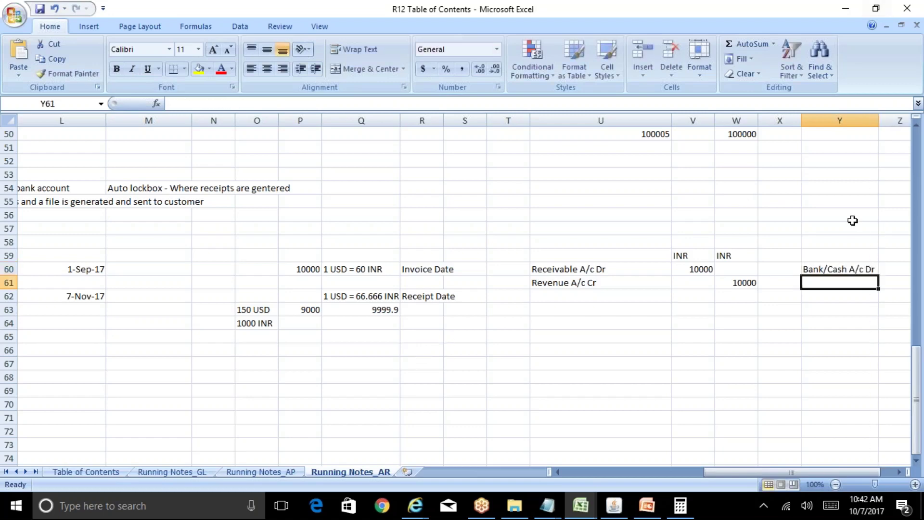
{"action": "left_click", "coordinate": [848, 242]}
{"action": "key", "text": "Right"}
{"action": "key", "text": "Right"}
{"action": "key", "text": "Down"}
{"action": "key", "text": "Left"}
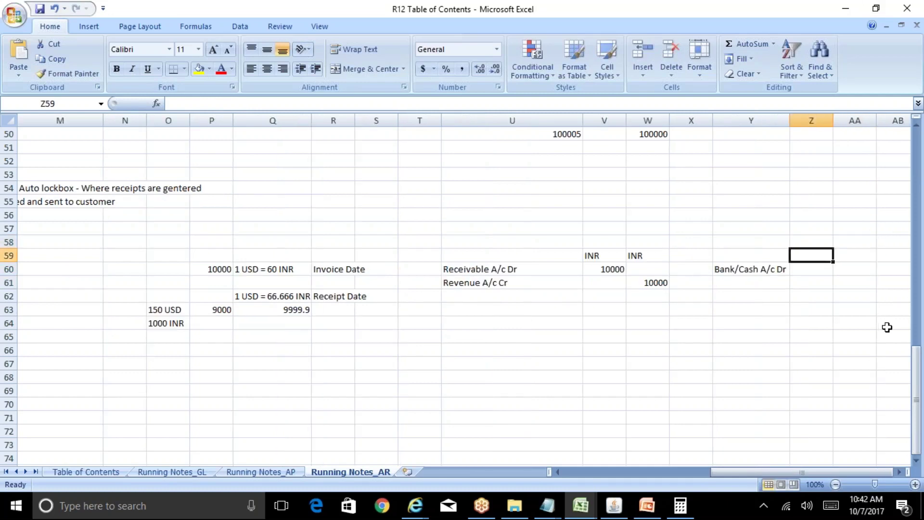
{"action": "type", "text": "INR"}
{"action": "key", "text": "Tab"}
{"action": "type", "text": "INR"}
{"action": "key", "text": "Return"}
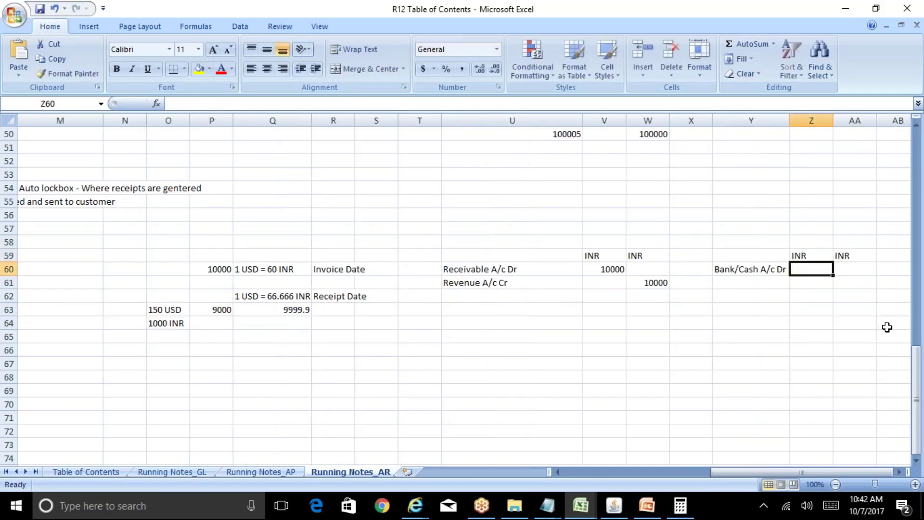
Enter the receipt's debit amount 10000 in Z60 and the credit line label Receivable A/c Cr in Y61
{"action": "type", "text": "10000"}
{"action": "key", "text": "Return"}
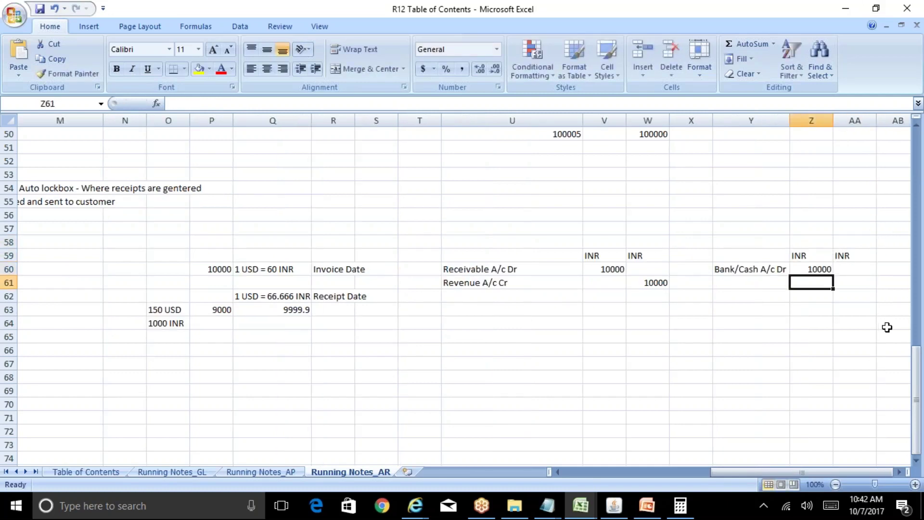
{"action": "key", "text": "Left"}
{"action": "type", "text": "Recevi"}
{"action": "key", "text": "BackSpace"}
{"action": "key", "text": "BackSpace"}
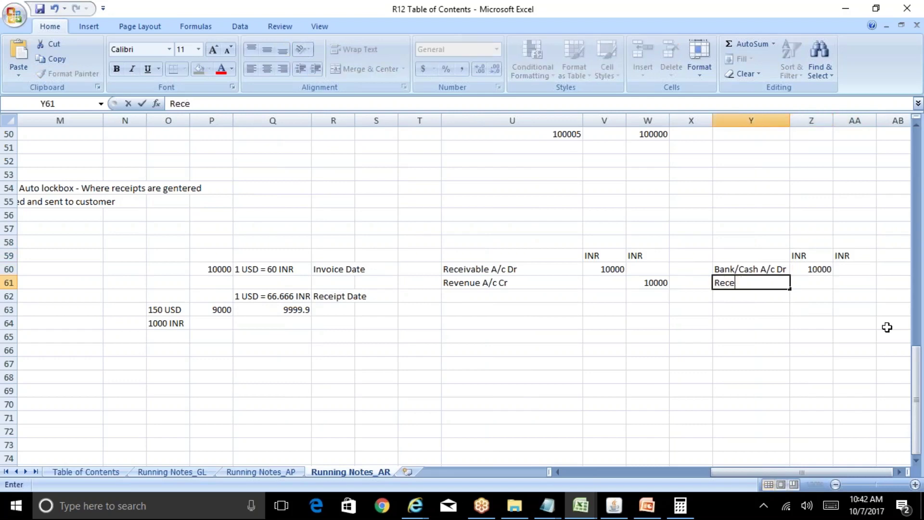
{"action": "type", "text": "ivable A/c Cr"}
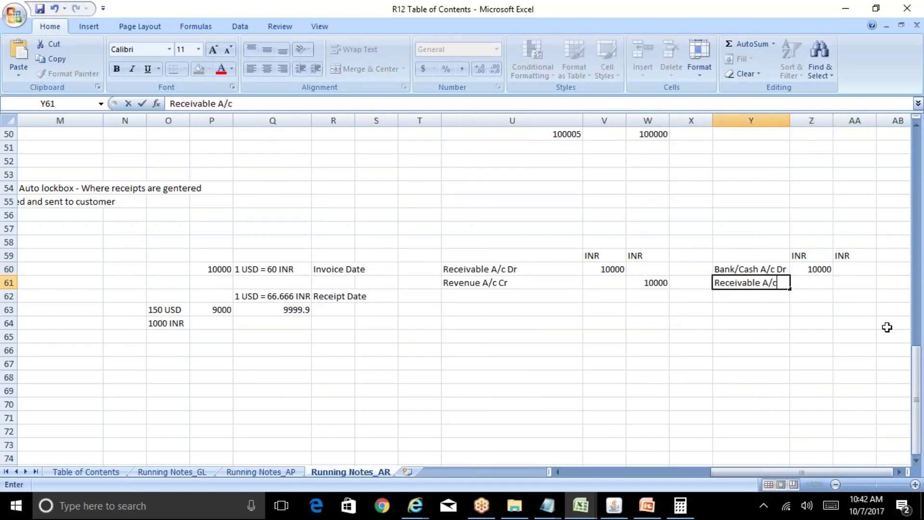
{"action": "key", "text": "Return"}
Enter the receipt's credit amount 10000 in AA61
{"action": "key", "text": "Up"}
{"action": "key", "text": "Right"}
{"action": "key", "text": "Right"}
{"action": "type", "text": "10000"}
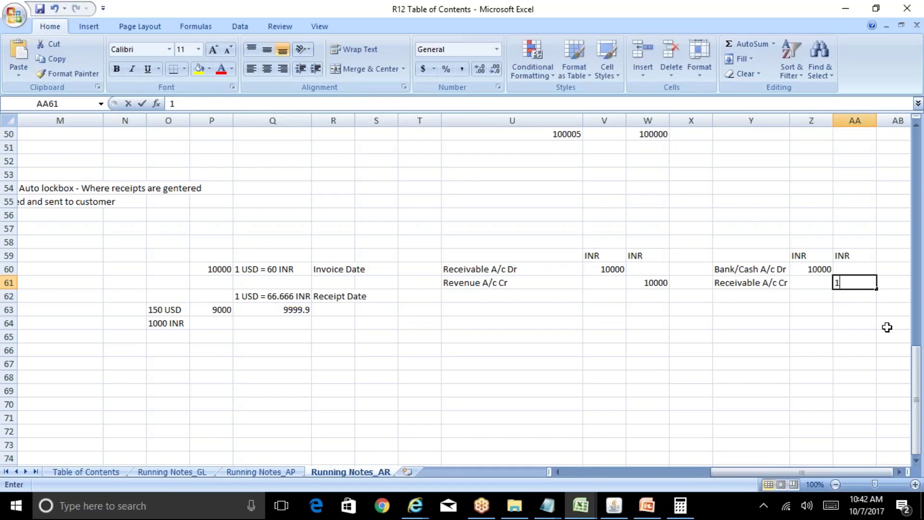
{"action": "key", "text": "Right"}
{"action": "key", "text": "Left"}
{"action": "key", "text": "Left"}
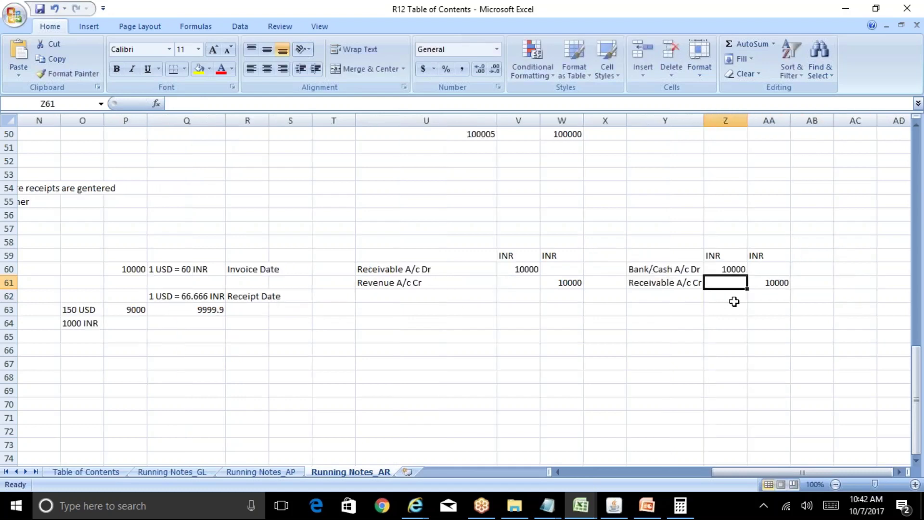
Enter the USD receipt's debit line Bank A/c Dr in Y63 with the amount 9000 in Z63
{"action": "left_click", "coordinate": [668, 310]}
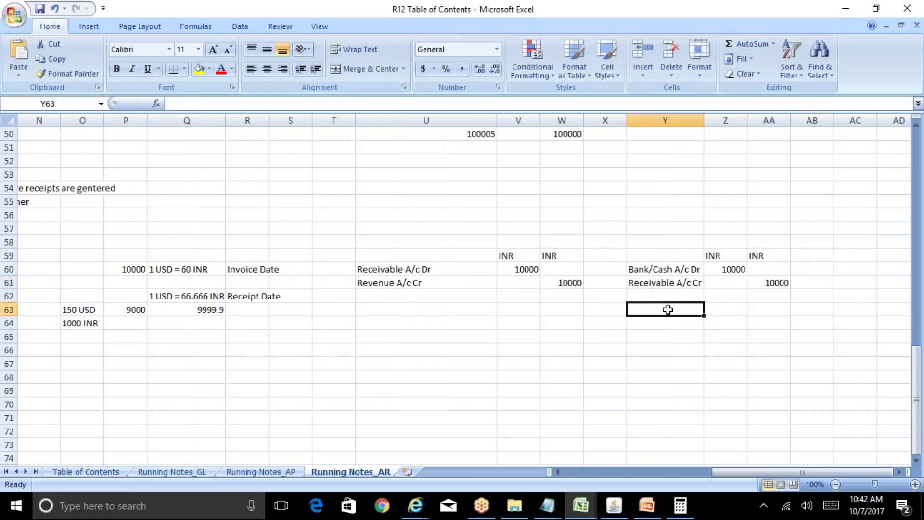
{"action": "type", "text": "Bank A/c"}
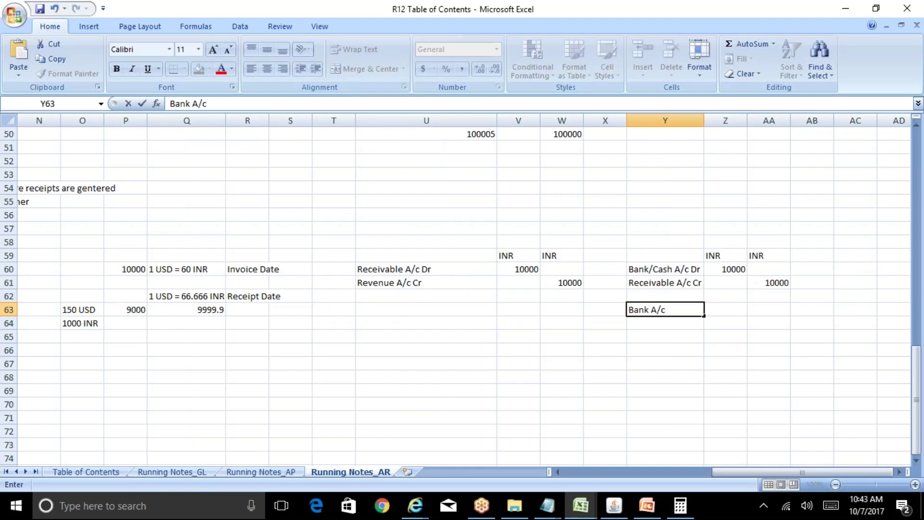
{"action": "type", "text": " Dr"}
{"action": "key", "text": "Return"}
{"action": "key", "text": "Up"}
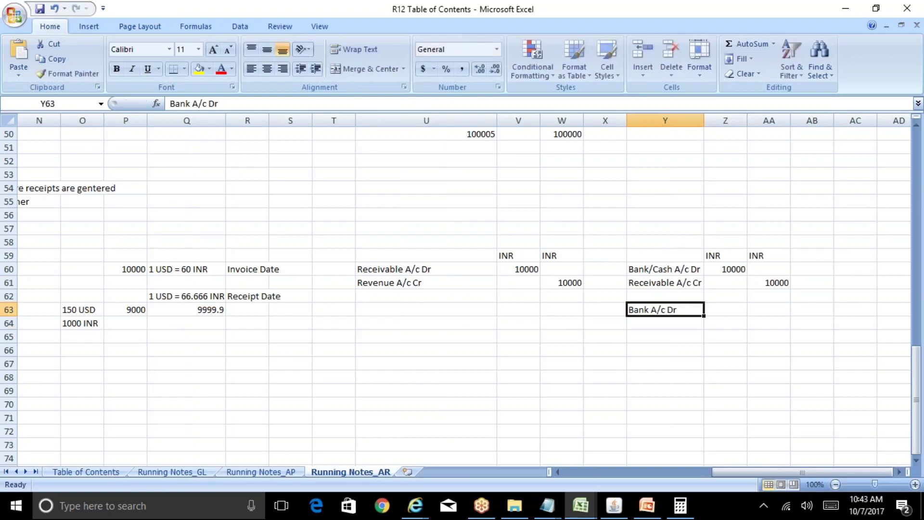
{"action": "key", "text": "Right"}
{"action": "type", "text": "9000"}
{"action": "key", "text": "Return"}
Enter the credit line Receifable A/c Cr in Y64 with the amount 9000 in AA64
{"action": "key", "text": "Left"}
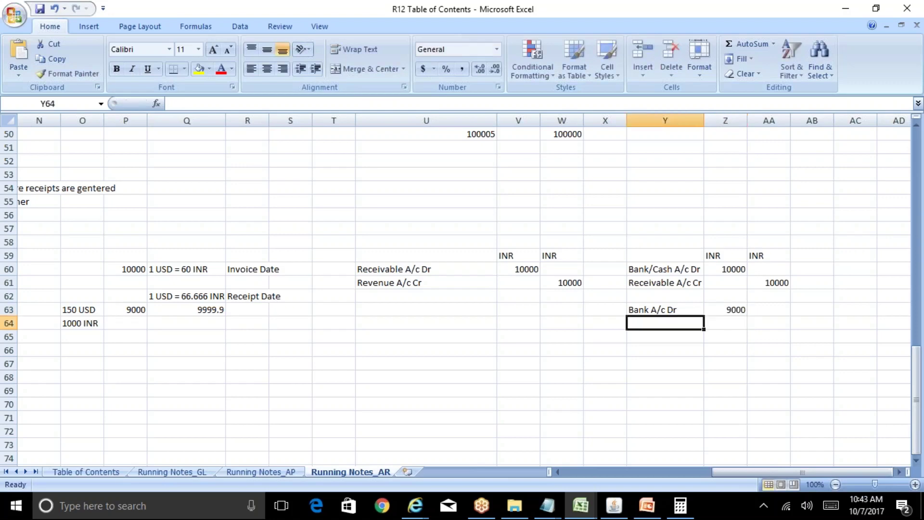
{"action": "type", "text": "Receifab"}
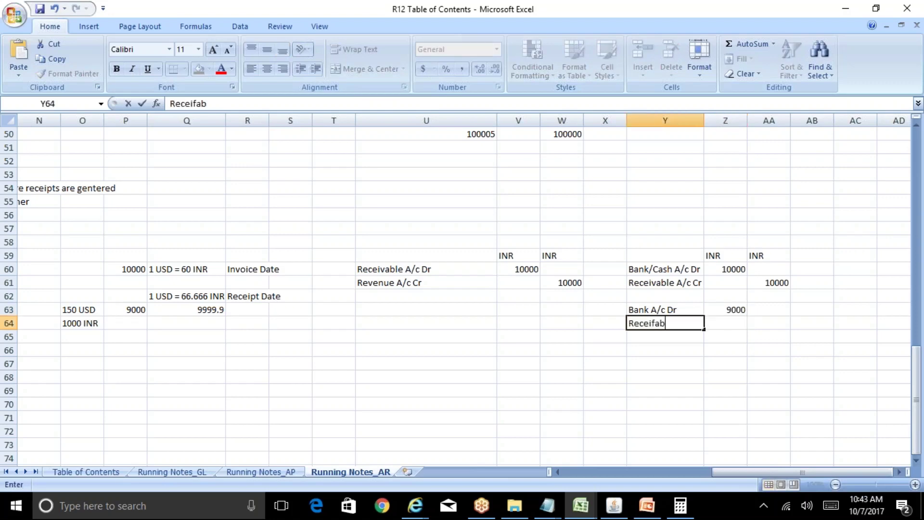
{"action": "type", "text": "le A/c Cr"}
{"action": "key", "text": "Right"}
{"action": "key", "text": "Right"}
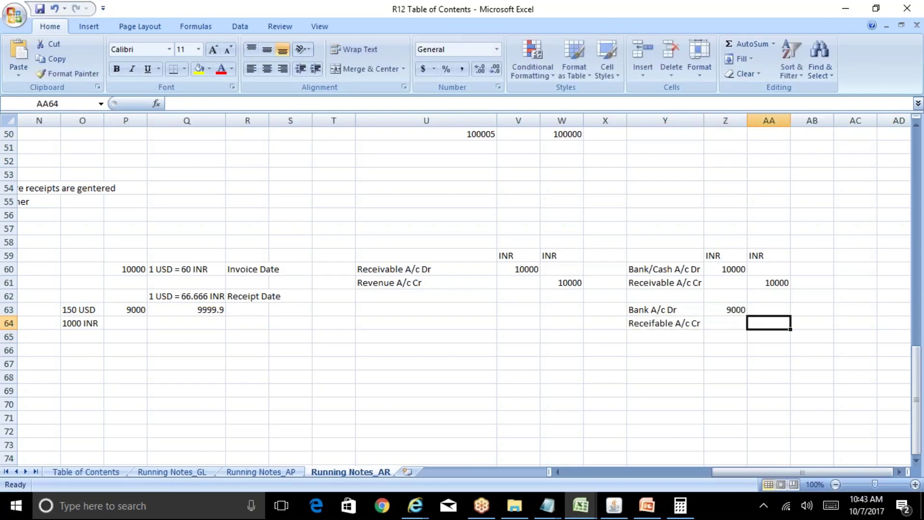
{"action": "type", "text": "9000"}
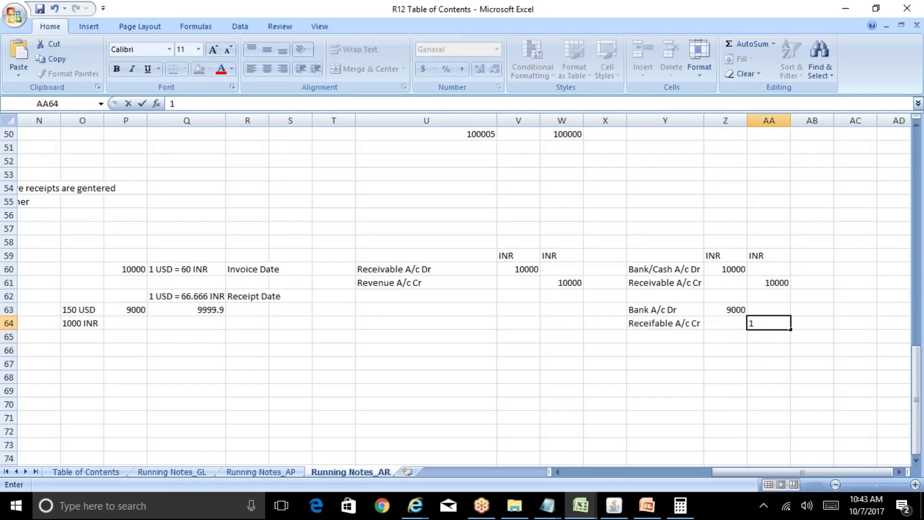
{"action": "key", "text": "Right"}
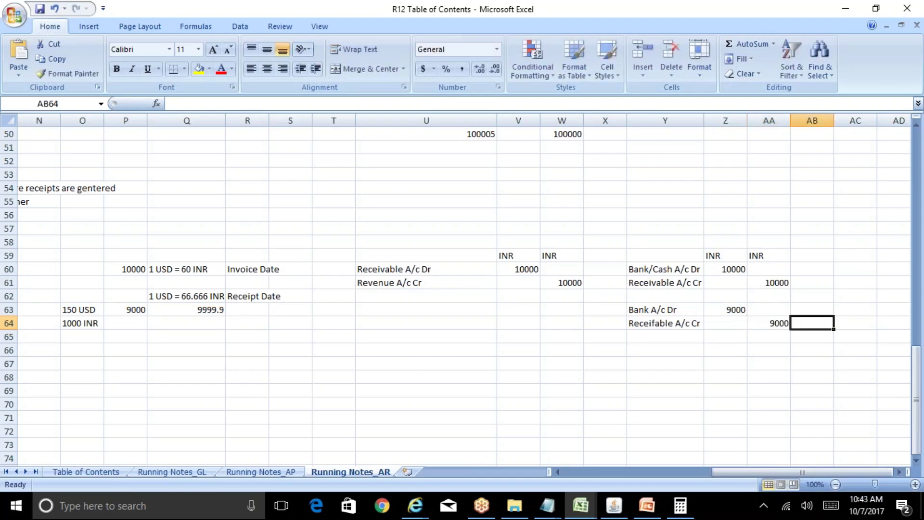
Start the exchange difference entry with the debit line label Bank Ac/c Dr in AB63
{"action": "key", "text": "Left"}
{"action": "key", "text": "Left"}
{"action": "key", "text": "Up"}
{"action": "key", "text": "Right"}
{"action": "key", "text": "Right"}
{"action": "key", "text": "Right"}
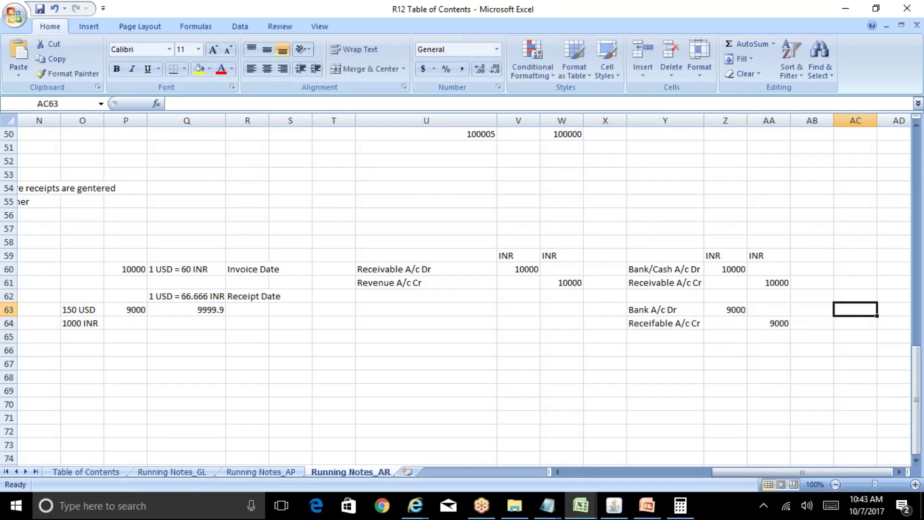
{"action": "key", "text": "Right"}
{"action": "key", "text": "Left"}
{"action": "key", "text": "Left"}
{"action": "key", "text": "Right"}
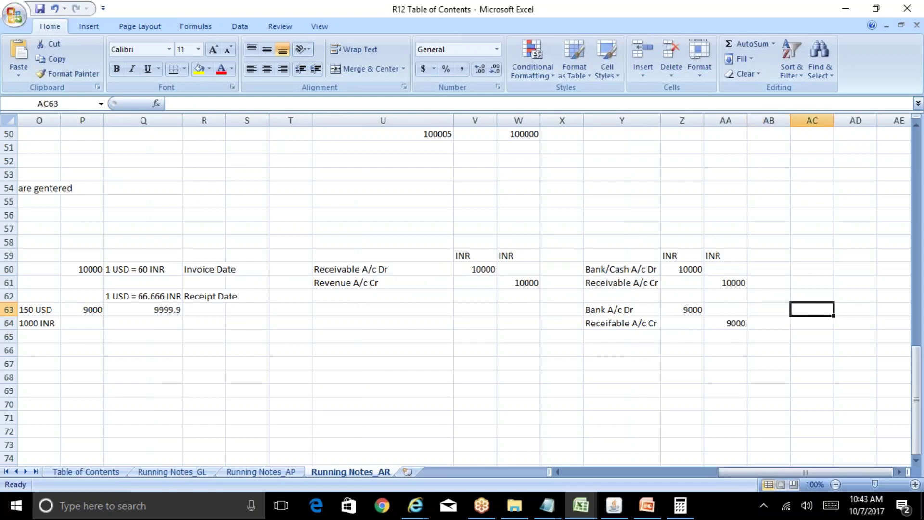
{"action": "key", "text": "Left"}
{"action": "type", "text": "Bank"}
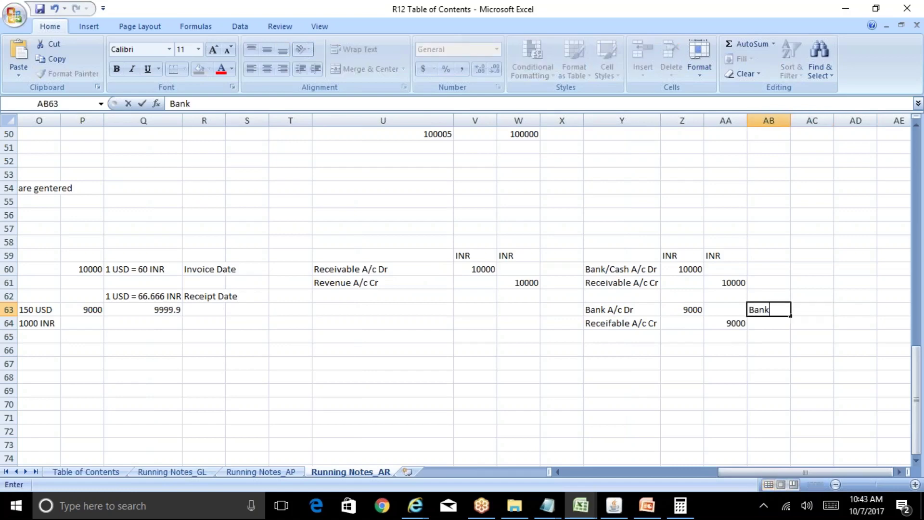
{"action": "type", "text": " Ac/c Dr"}
{"action": "key", "text": "Return"}
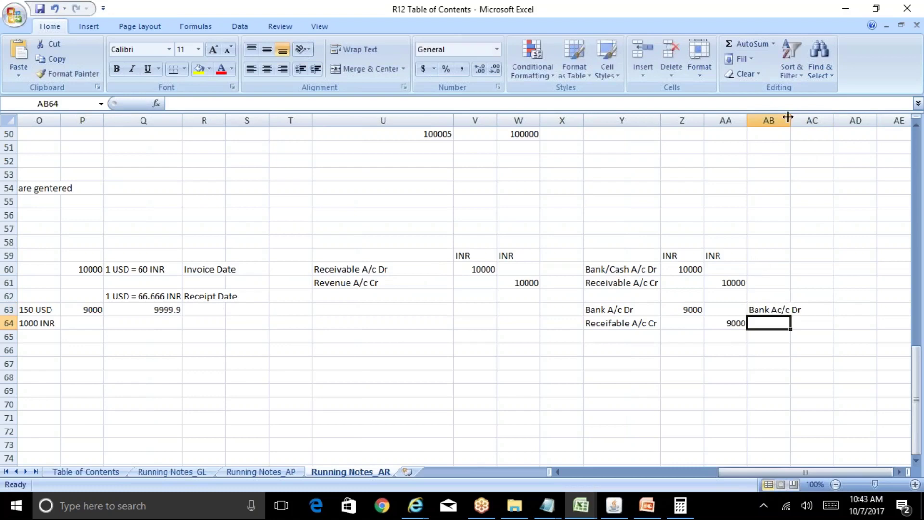
Widen column AB to fit the bank label and enter the debit amount 1000 in AC63
{"action": "left_click_drag", "start_coordinate": [790, 119], "coordinate": [804, 119]}
{"action": "left_click", "coordinate": [825, 309]}
{"action": "type", "text": "1"}
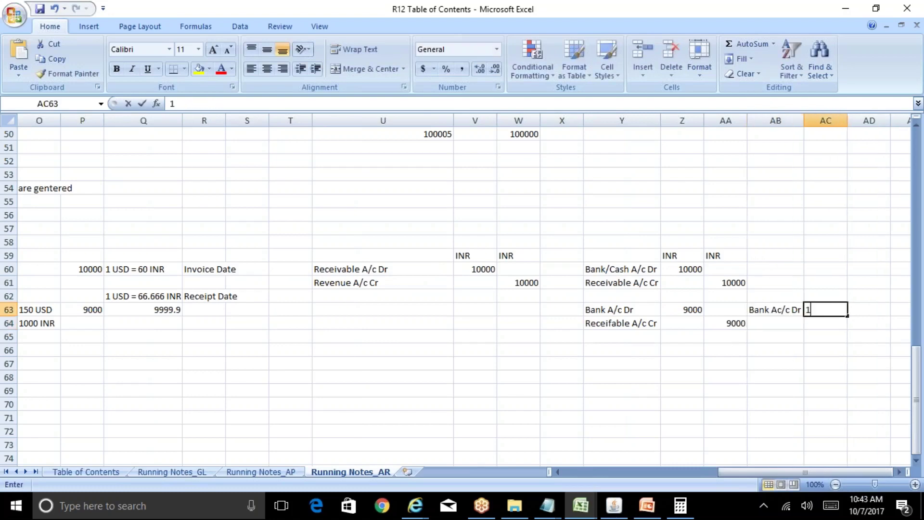
{"action": "type", "text": "000"}
{"action": "key", "text": "Return"}
Enter the credit line Exchange Gain/Loss A/c Cr in AB64 with 1000 in AD64, and widen column AB to fit it
{"action": "left_click", "coordinate": [869, 323]}
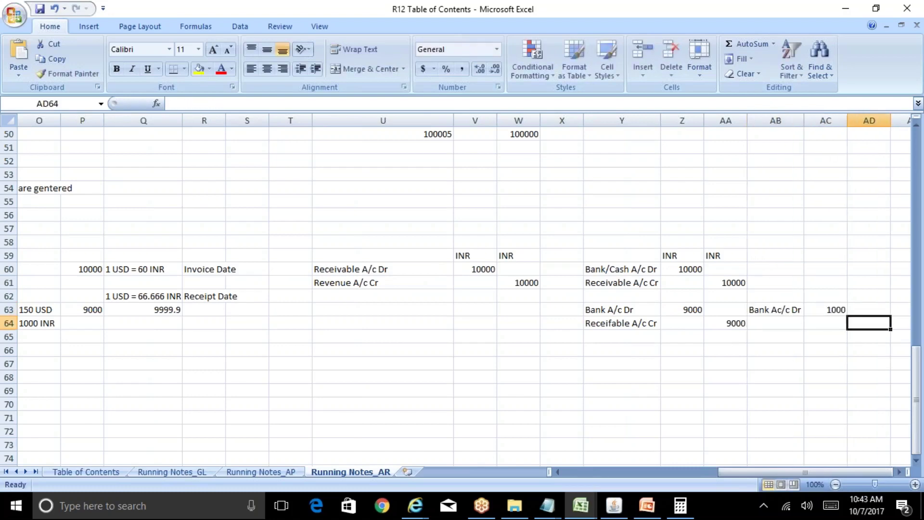
{"action": "type", "text": "1000"}
{"action": "key", "text": "Return"}
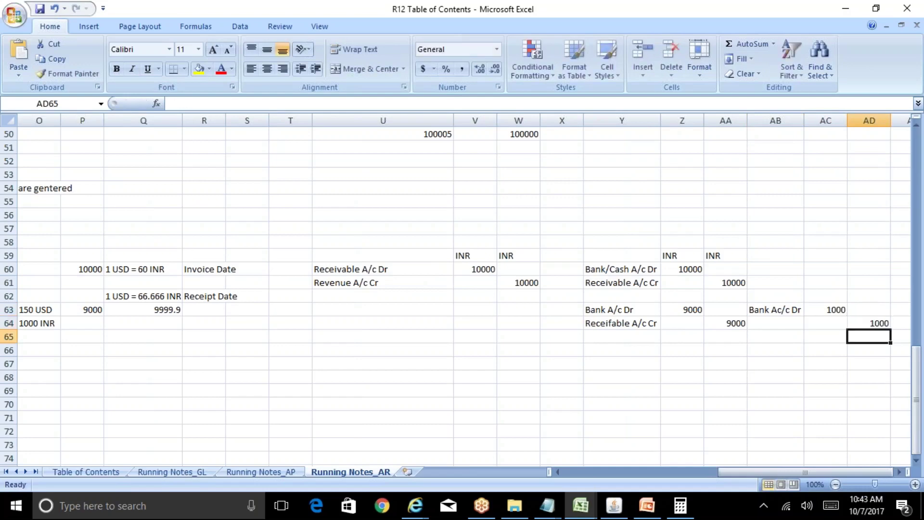
{"action": "left_click", "coordinate": [775, 323]}
{"action": "type", "text": "Exch"}
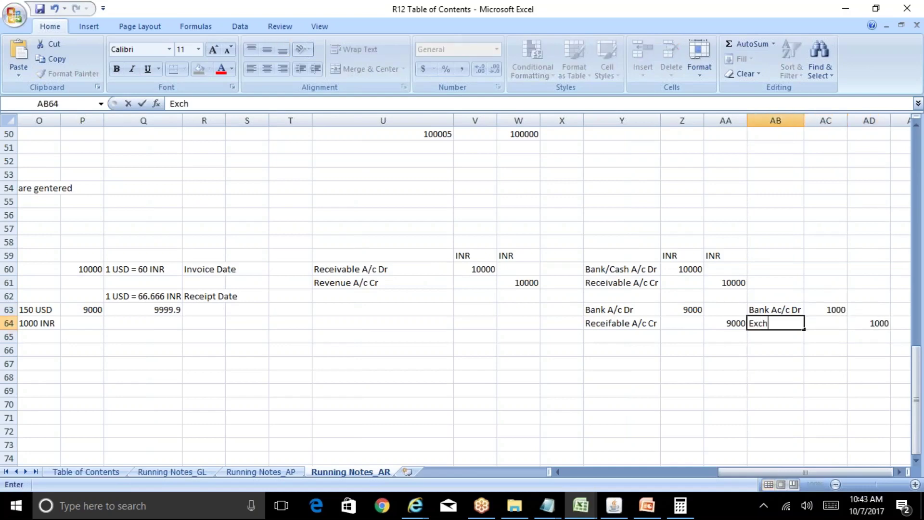
{"action": "type", "text": "ange Gain/Los"}
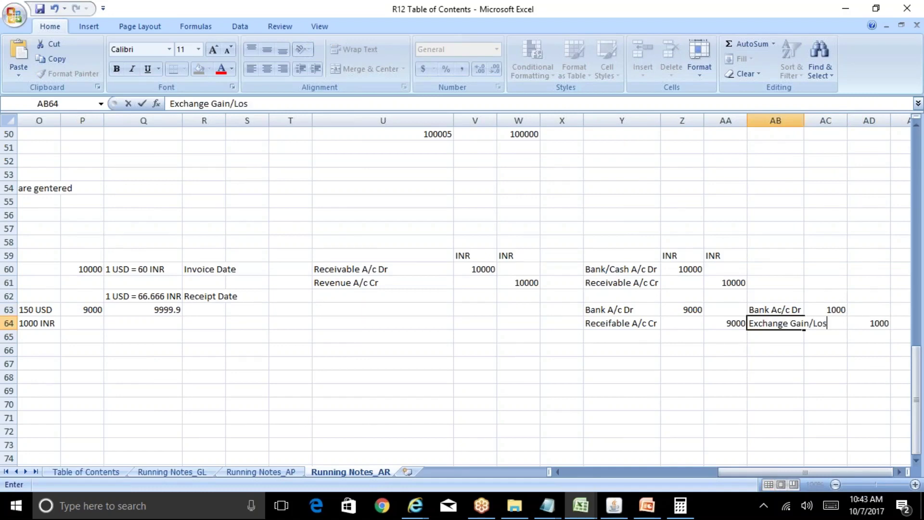
{"action": "type", "text": "s A/c C"}
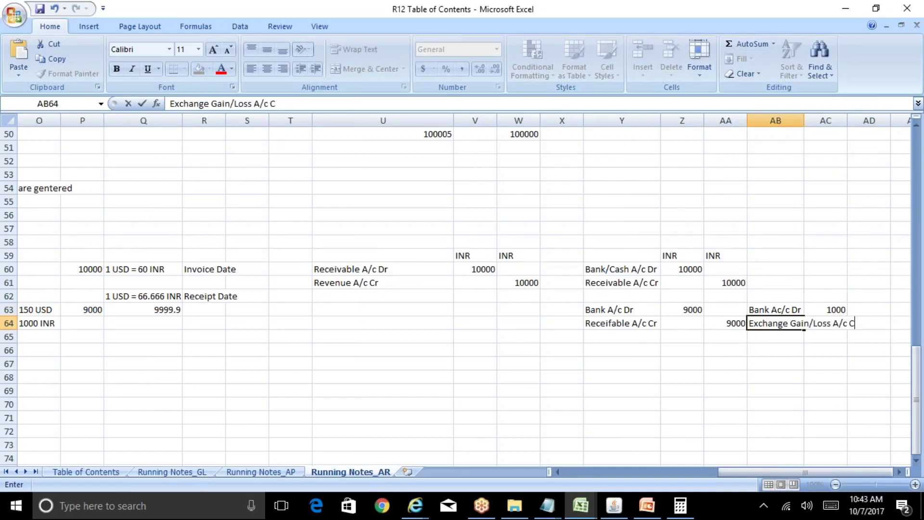
{"action": "key", "text": "Return"}
{"action": "left_click_drag", "start_coordinate": [805, 120], "coordinate": [863, 121]}
{"action": "left_click", "coordinate": [833, 319]}
{"action": "key", "text": "Right"}
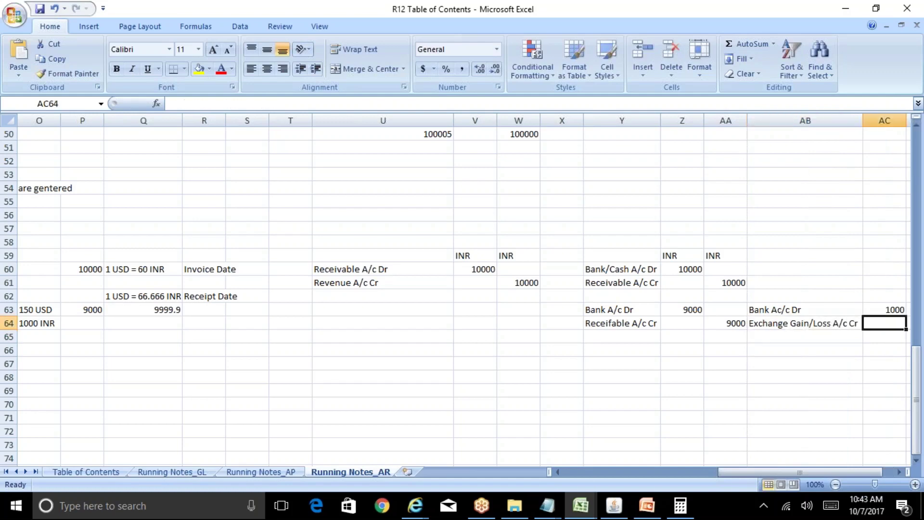
Enter a second receipt's debit line Bank A/c Dr in Y66 with 1000 in Z66, and its credit amount 1000 in AA67
{"action": "key", "text": "Right"}
{"action": "key", "text": "Left"}
{"action": "key", "text": "Left"}
{"action": "key", "text": "Left"}
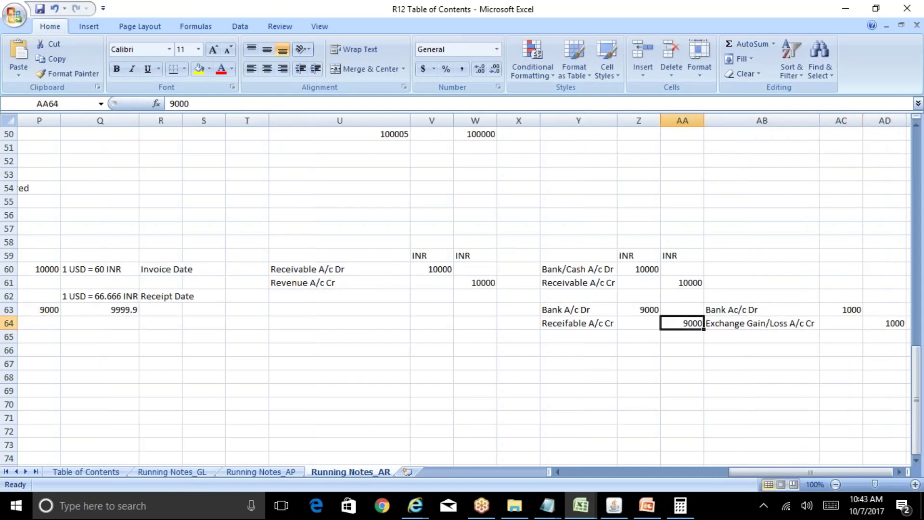
{"action": "key", "text": "Down"}
{"action": "key", "text": "Down"}
{"action": "key", "text": "Left"}
{"action": "key", "text": "Left"}
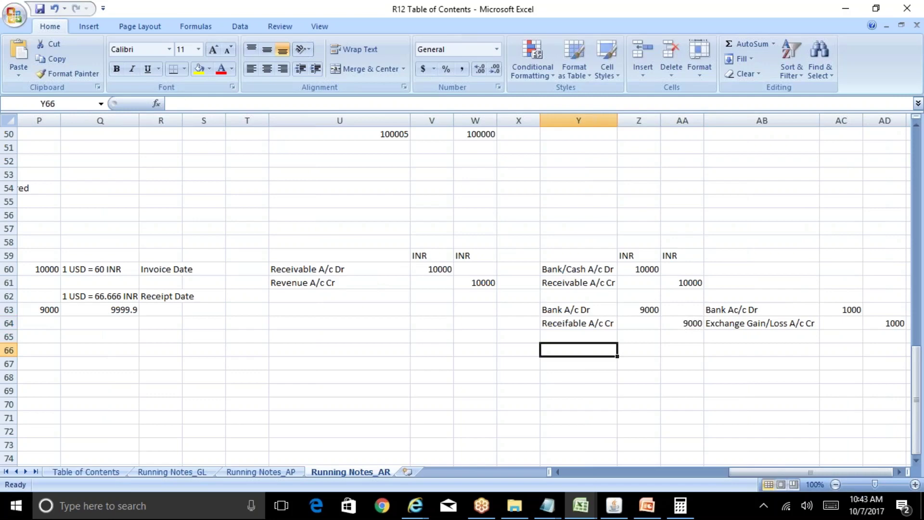
{"action": "type", "text": "Bank A/c D"}
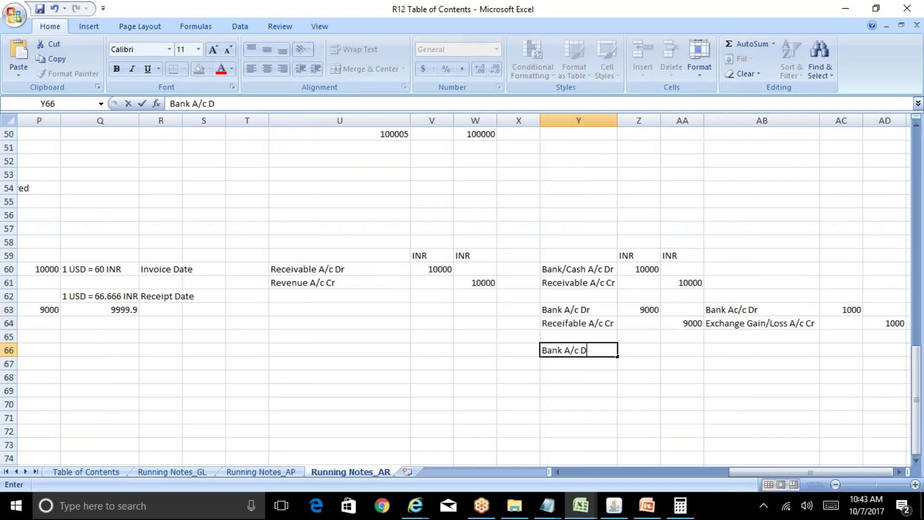
{"action": "type", "text": "r"}
{"action": "key", "text": "Tab"}
{"action": "type", "text": "1000"}
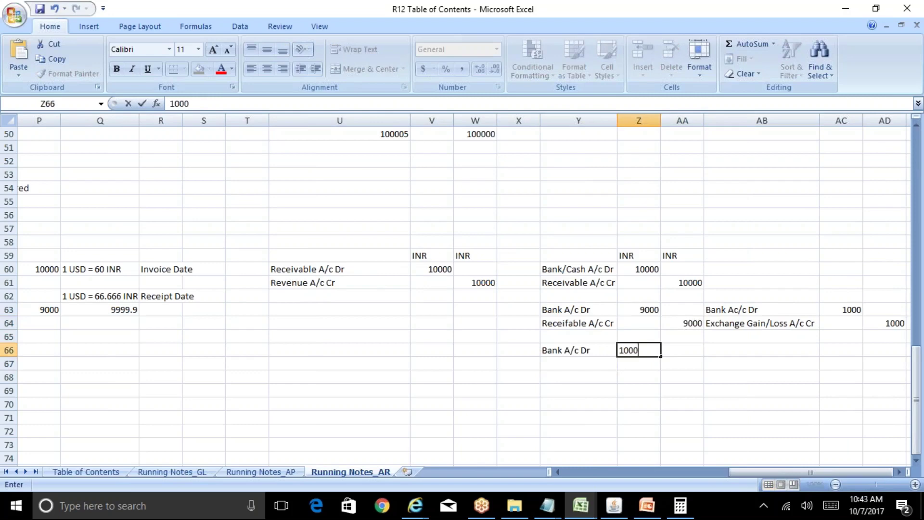
{"action": "key", "text": "Return"}
{"action": "key", "text": "Right"}
{"action": "type", "text": "1000"}
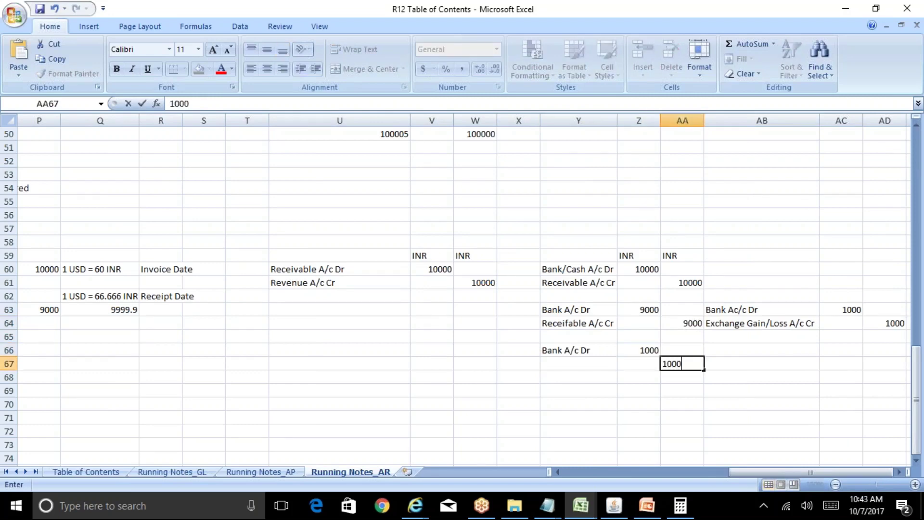
{"action": "key", "text": "Left"}
Replace the misspelled label in Y64 with a copy of Receivable A/c Cr from Y61
{"action": "key", "text": "Left"}
{"action": "key", "text": "Up"}
{"action": "key", "text": "Up"}
{"action": "key", "text": "Up"}
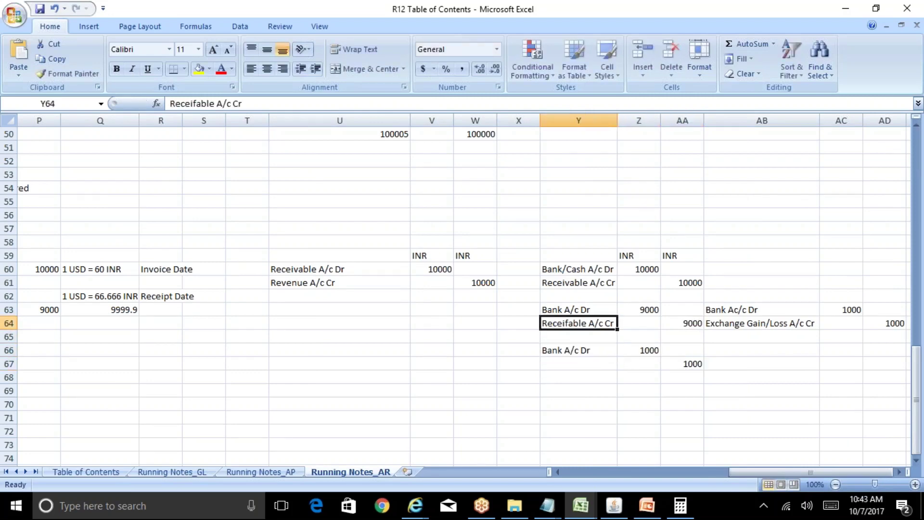
{"action": "key", "text": "Up"}
{"action": "key", "text": "Up"}
{"action": "key", "text": "Up"}
{"action": "key", "text": "ctrl+c"}
{"action": "key", "text": "Down"}
{"action": "key", "text": "Down"}
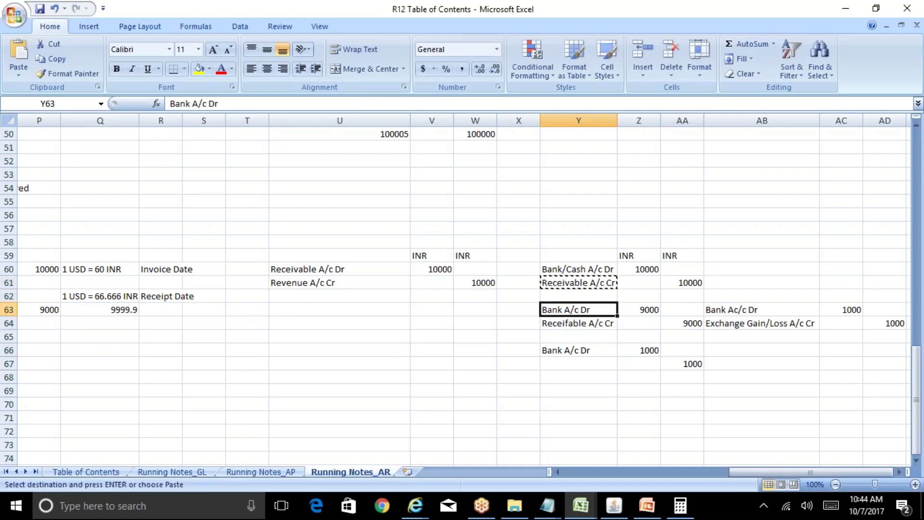
{"action": "key", "text": "Down"}
{"action": "key", "text": "ctrl+v"}
Paste the copied Receivable A/c Cr label into Y67 as the second receipt's credit line
{"action": "key", "text": "Down"}
{"action": "key", "text": "Down"}
{"action": "key", "text": "Down"}
{"action": "key", "text": "ctrl+v"}
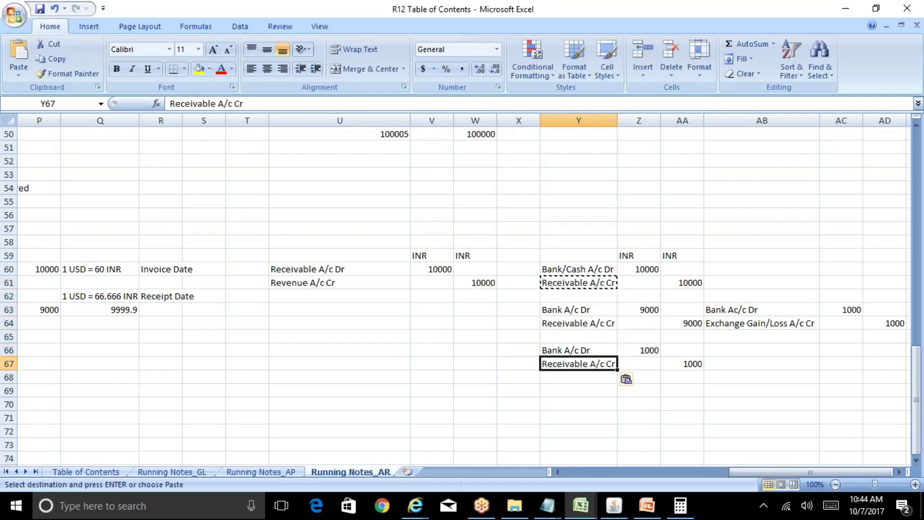
Review the receipt entries in rows 63 to 67, comparing the receivable credit with the exchange gain/loss line
{"action": "key", "text": "Escape"}
{"action": "key", "text": "Right"}
{"action": "key", "text": "Right"}
{"action": "key", "text": "Right"}
{"action": "key", "text": "Right"}
{"action": "key", "text": "Right"}
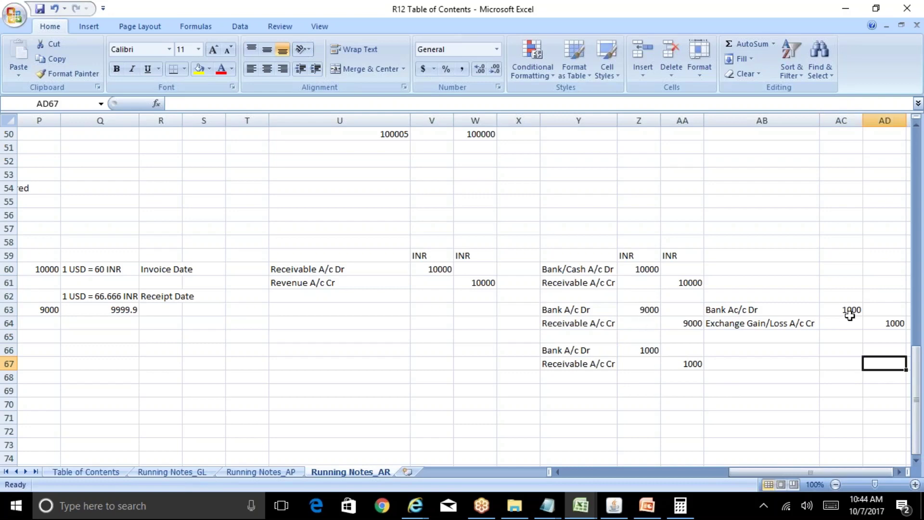
{"action": "left_click", "coordinate": [790, 322]}
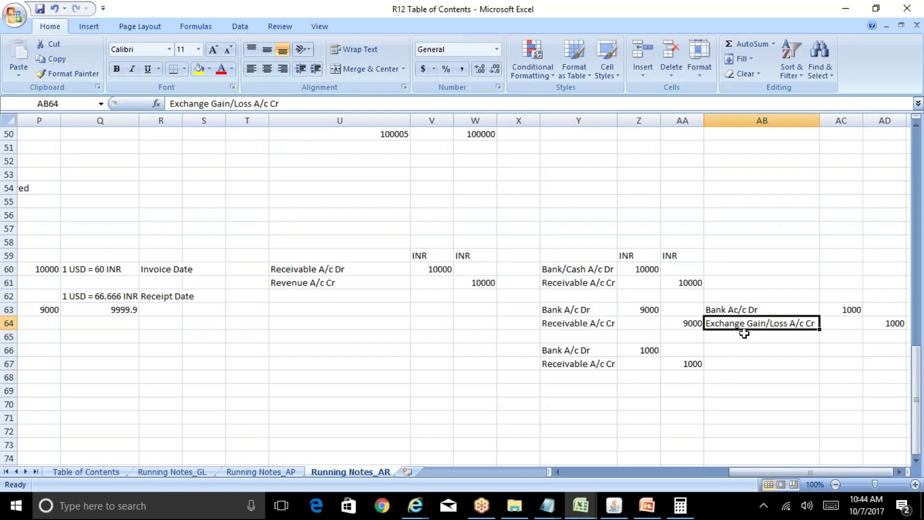
{"action": "left_click", "coordinate": [595, 323]}
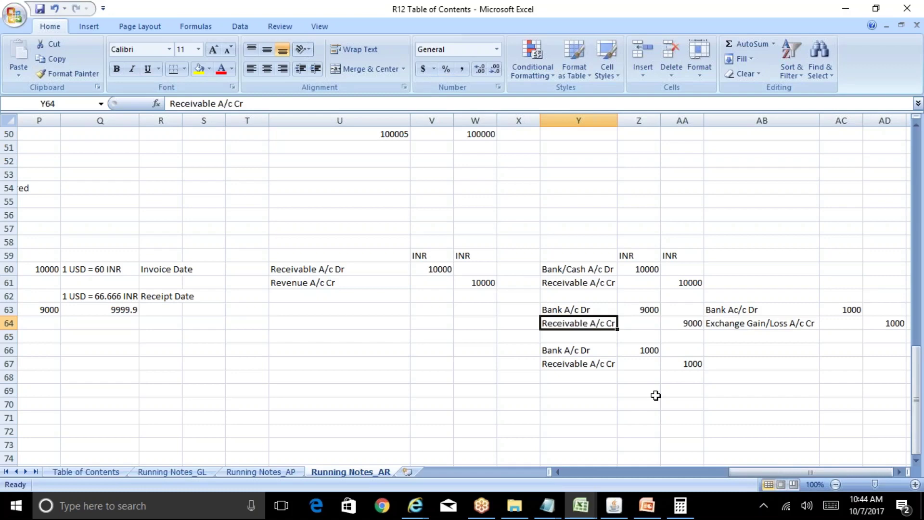
{"action": "key", "text": "Right"}
{"action": "key", "text": "Right"}
{"action": "key", "text": "Right"}
{"action": "key", "text": "Right"}
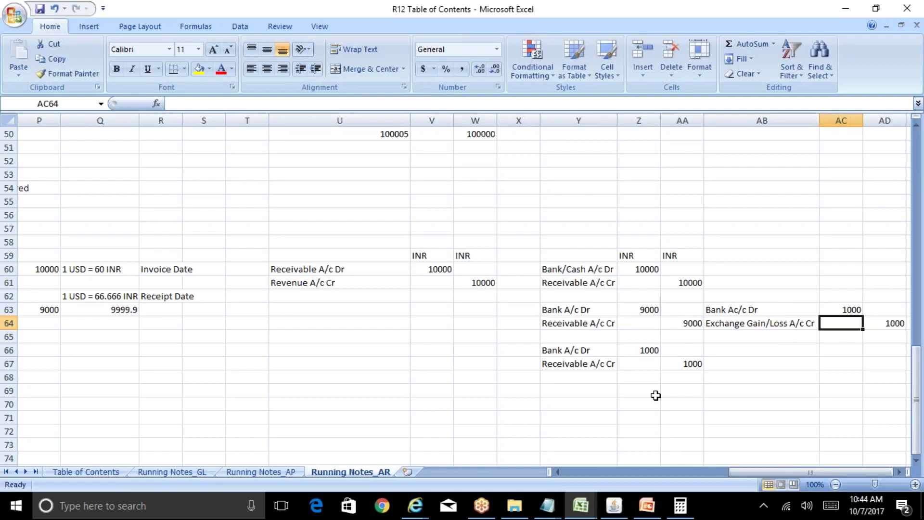
{"action": "key", "text": "Left"}
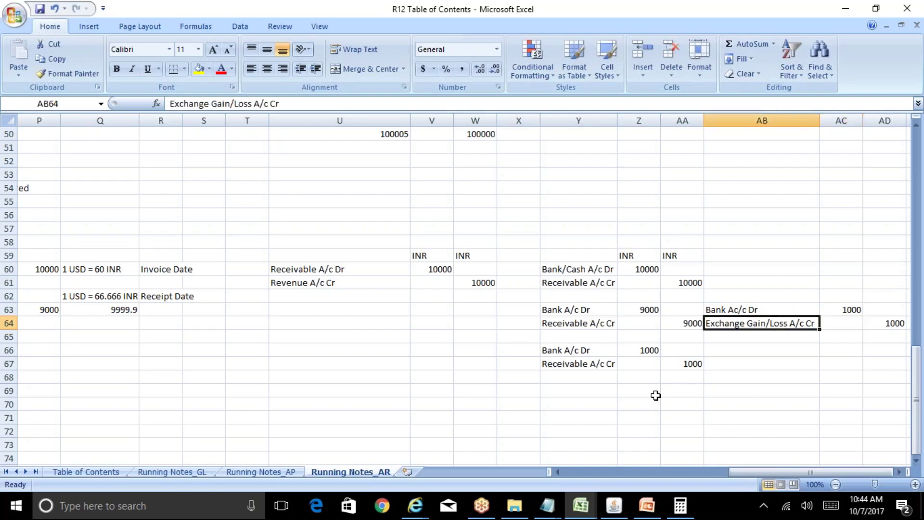
{"action": "key", "text": "Left"}
{"action": "key", "text": "Left"}
{"action": "key", "text": "Left"}
{"action": "key", "text": "Right"}
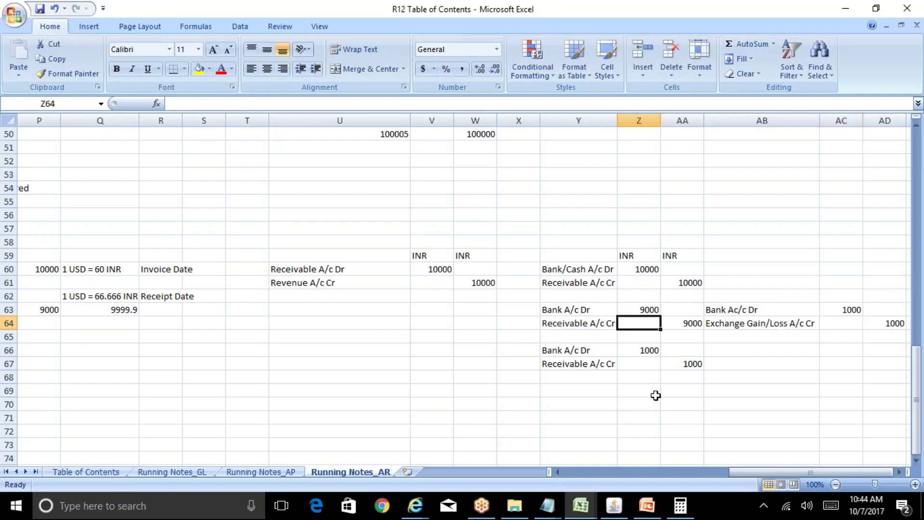
{"action": "key", "text": "Right"}
{"action": "key", "text": "Right"}
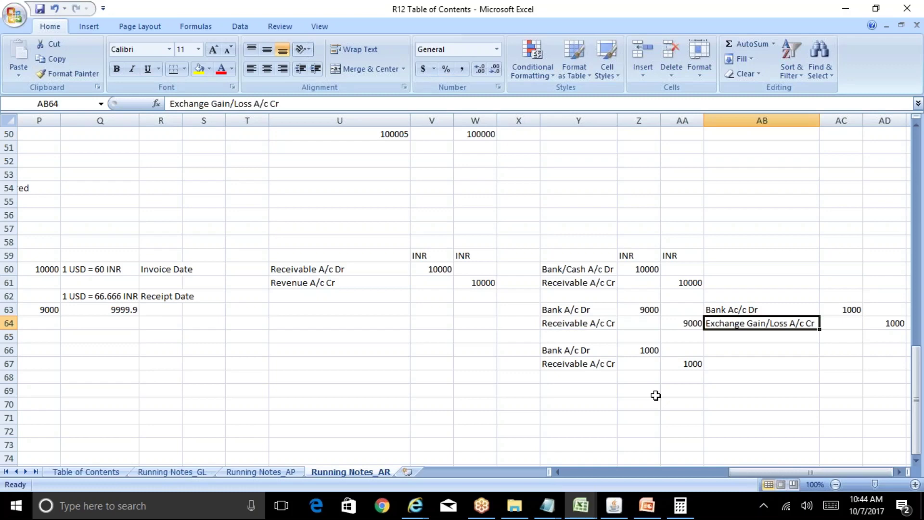
{"action": "key", "text": "Right"}
{"action": "key", "text": "Right"}
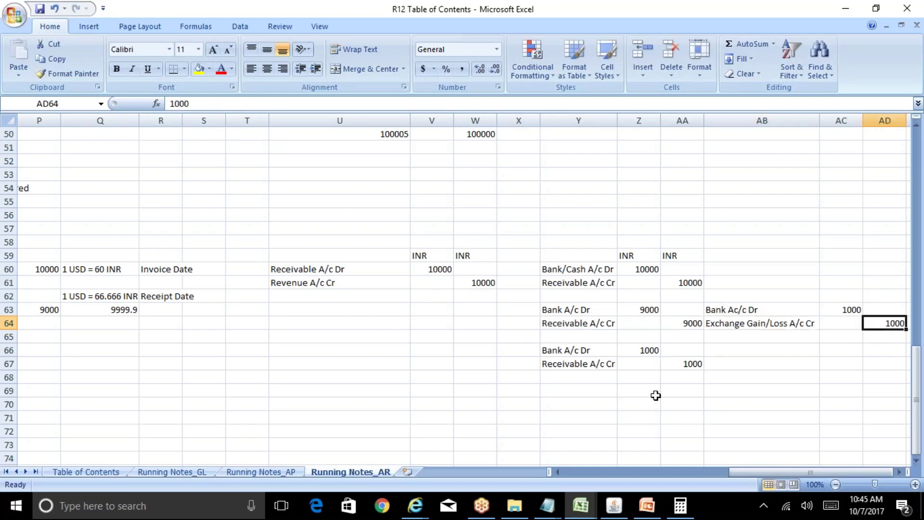
Change the receipt date exchange rate in Q62 to 1 USD = 58 INR
{"action": "key", "text": "Left"}
{"action": "key", "text": "Left"}
{"action": "key", "text": "Left"}
{"action": "key", "text": "Left"}
{"action": "key", "text": "Left"}
{"action": "key", "text": "Left"}
{"action": "key", "text": "Left"}
{"action": "key", "text": "Left"}
{"action": "key", "text": "Left"}
{"action": "key", "text": "Left"}
{"action": "key", "text": "Left"}
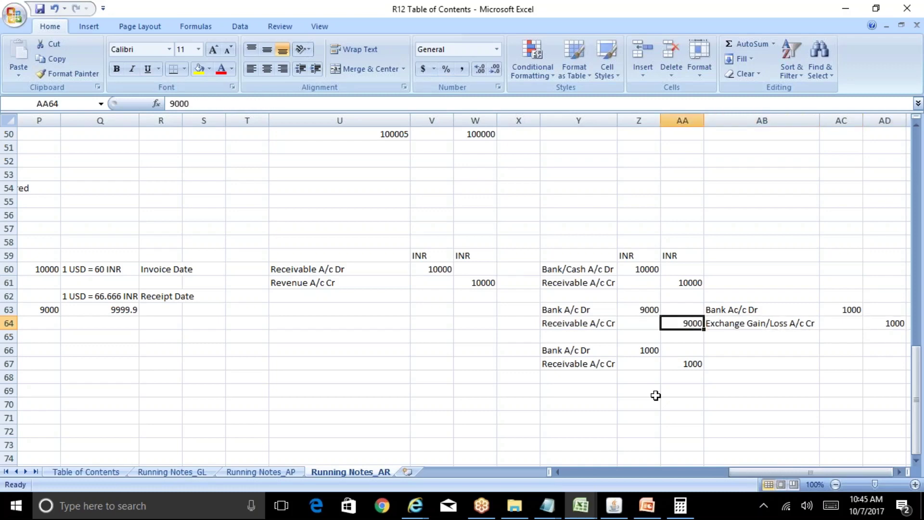
{"action": "key", "text": "Left"}
{"action": "key", "text": "Left"}
{"action": "key", "text": "Left"}
{"action": "key", "text": "Left"}
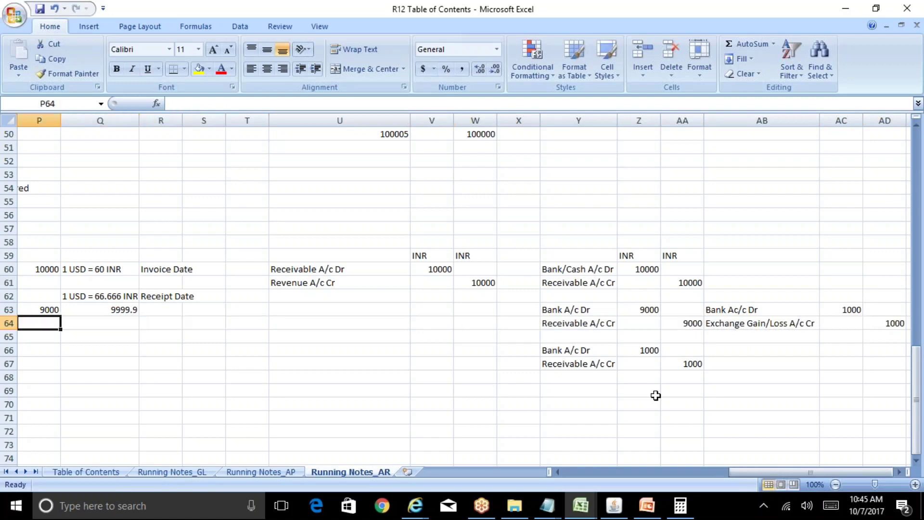
{"action": "key", "text": "Up"}
{"action": "key", "text": "Up"}
{"action": "key", "text": "Right"}
{"action": "key", "text": "Right"}
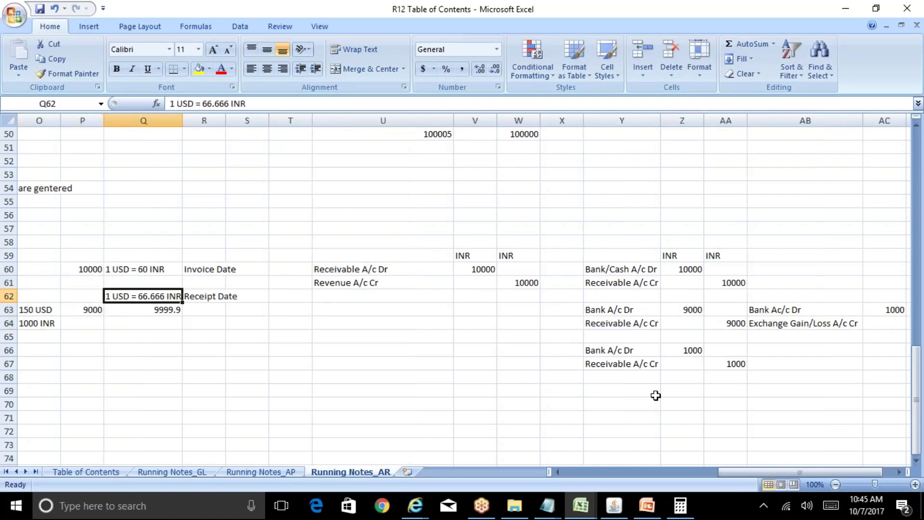
{"action": "key", "text": "F2"}
{"action": "key", "text": "Left"}
{"action": "key", "text": "Left"}
{"action": "key", "text": "Left"}
{"action": "key", "text": "Left"}
{"action": "key", "text": "Left"}
{"action": "key", "text": "Left"}
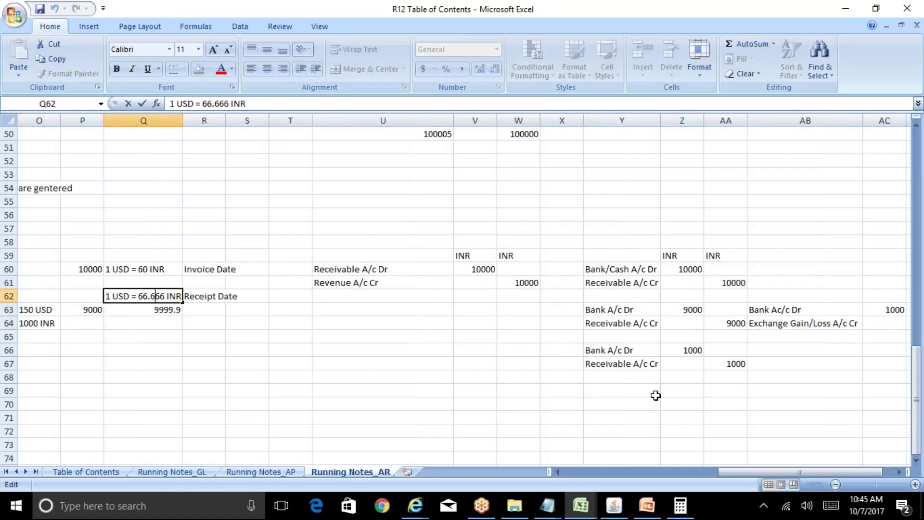
{"action": "key", "text": "Right"}
{"action": "key", "text": "Right"}
{"action": "key", "text": "shift+Left"}
{"action": "key", "text": "shift+Left"}
{"action": "key", "text": "shift+Left"}
{"action": "key", "text": "shift+Left"}
{"action": "key", "text": "shift+Left"}
{"action": "key", "text": "shift+Left"}
{"action": "type", "text": "58"}
{"action": "key", "text": "Return"}
{"action": "type", "text": "3"}
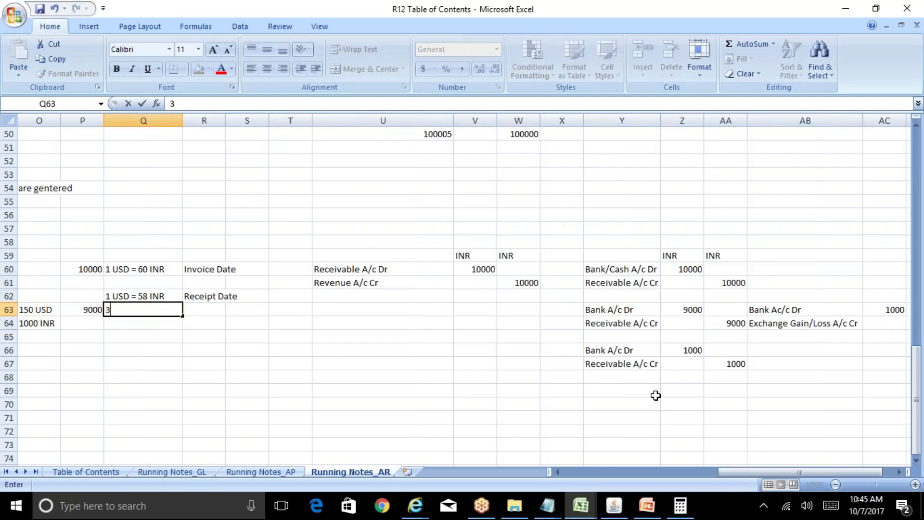
{"action": "key", "text": "Escape"}
Enter the formula =150*60 in AA64 as the first receipt's Receivable A/c Cr amount
{"action": "key", "text": "Left"}
{"action": "key", "text": "Right"}
{"action": "key", "text": "Right"}
{"action": "key", "text": "Right"}
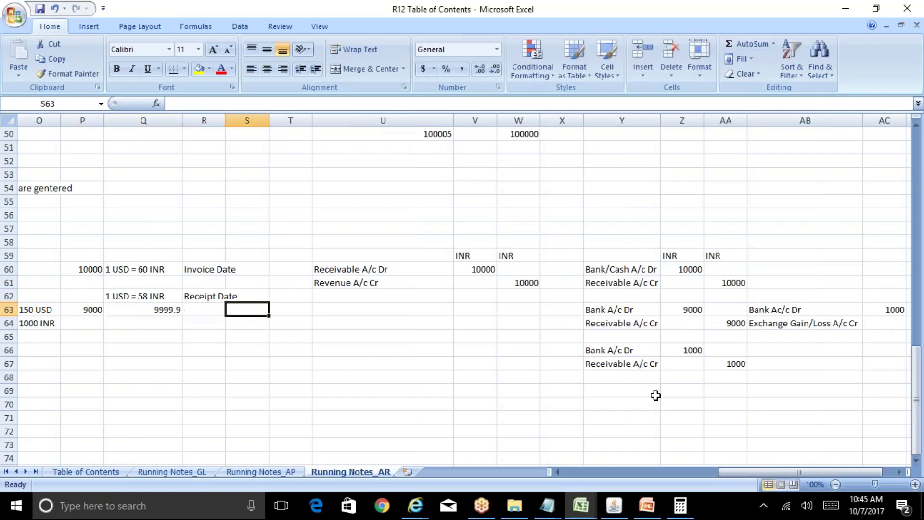
{"action": "key", "text": "Right"}
{"action": "key", "text": "Right"}
{"action": "key", "text": "Right"}
{"action": "key", "text": "Right"}
{"action": "key", "text": "Right"}
{"action": "key", "text": "Right"}
{"action": "key", "text": "Right"}
{"action": "key", "text": "Down"}
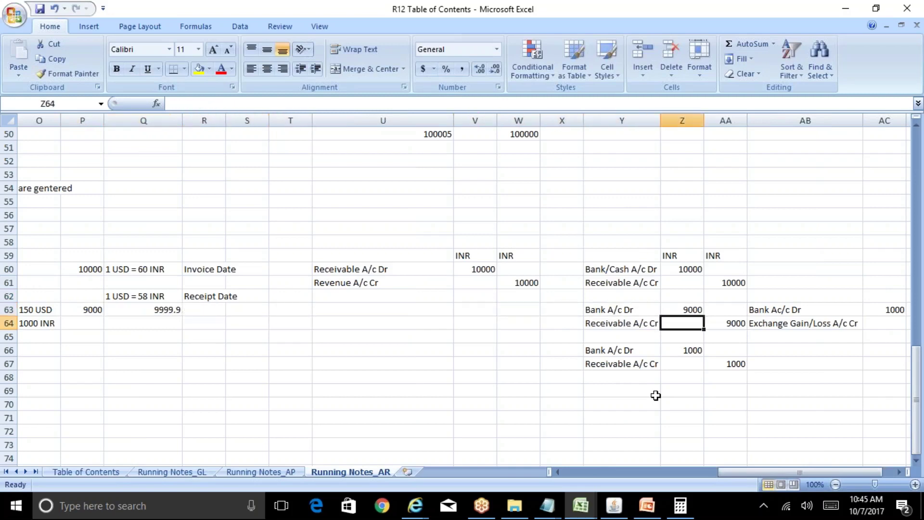
{"action": "key", "text": "Right"}
{"action": "type", "text": "="}
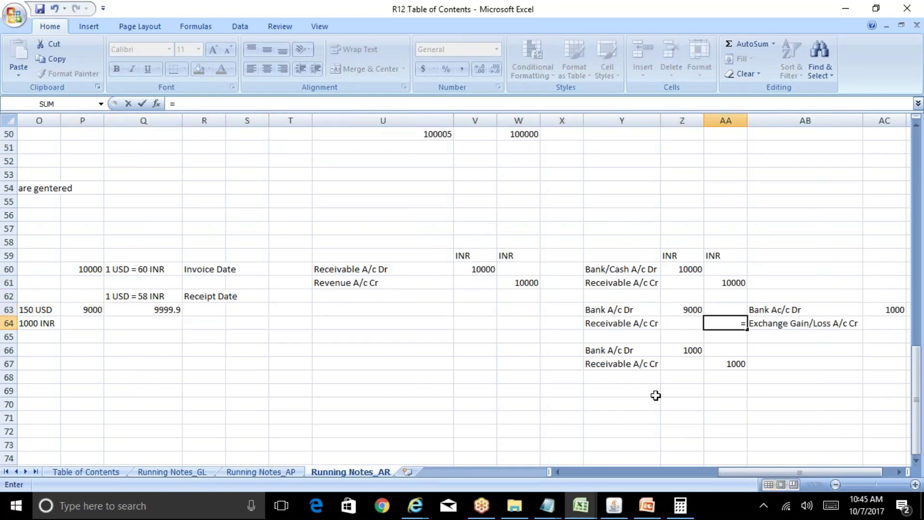
{"action": "type", "text": "90"}
{"action": "key", "text": "Escape"}
{"action": "type", "text": "=150*60"}
{"action": "key", "text": "Return"}
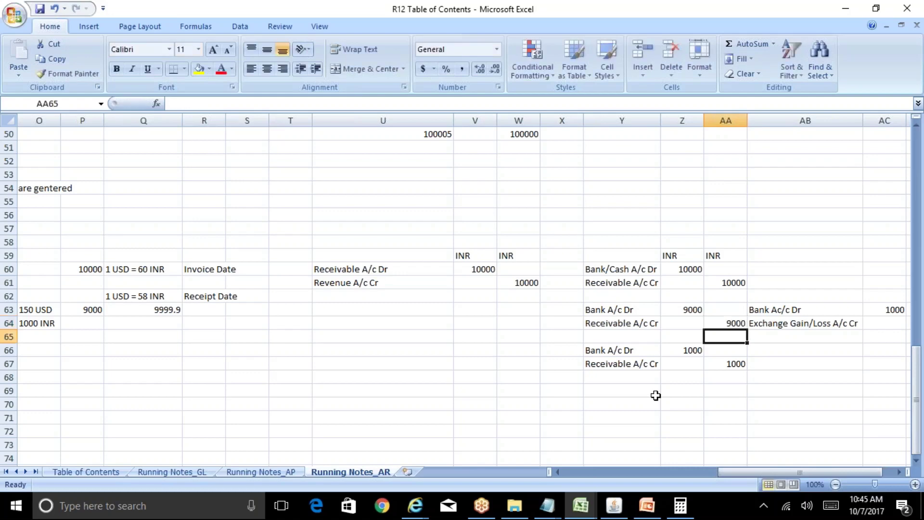
Enter the formula =150*2 in AC63 as the debit amount of the exchange difference entry
{"action": "key", "text": "Up"}
{"action": "key", "text": "Up"}
{"action": "key", "text": "Left"}
{"action": "key", "text": "Left"}
{"action": "key", "text": "Left"}
{"action": "key", "text": "Left"}
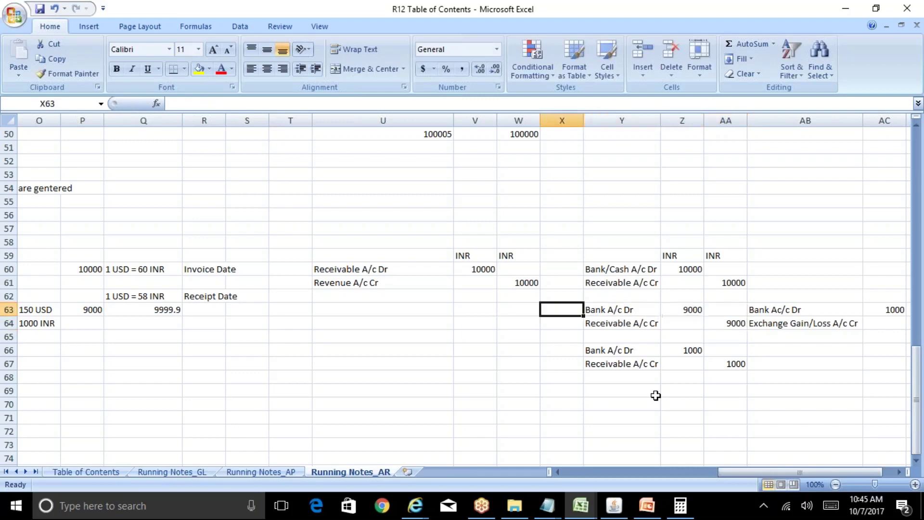
{"action": "key", "text": "Left"}
{"action": "key", "text": "Right"}
{"action": "key", "text": "Right"}
{"action": "key", "text": "Right"}
{"action": "key", "text": "Right"}
{"action": "key", "text": "Right"}
{"action": "key", "text": "Right"}
{"action": "key", "text": "Right"}
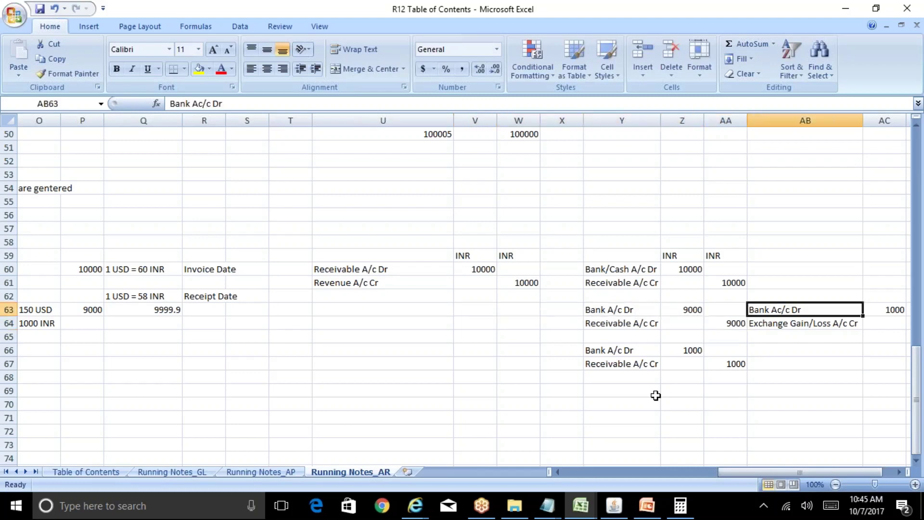
{"action": "key", "text": "Right"}
{"action": "key", "text": "Left"}
{"action": "key", "text": "Down"}
{"action": "key", "text": "Up"}
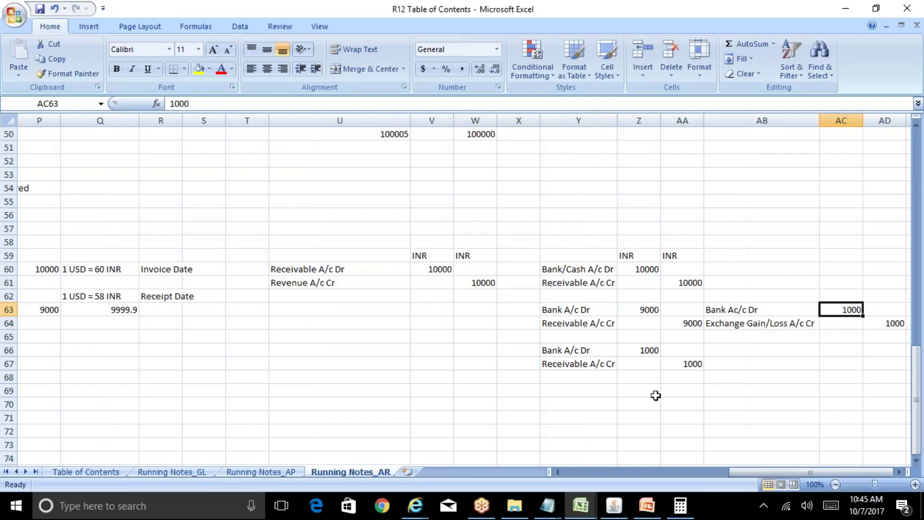
{"action": "type", "text": "=150*"}
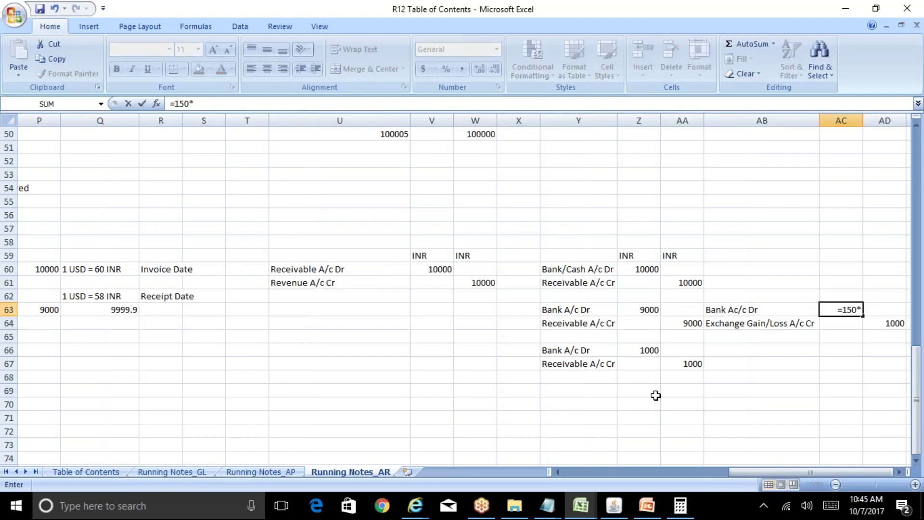
{"action": "type", "text": "2"}
{"action": "key", "text": "Return"}
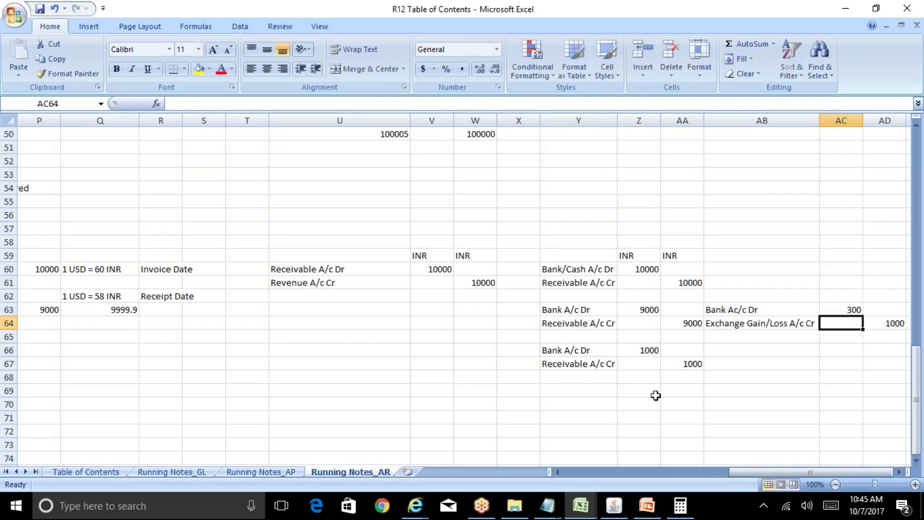
Change the label in AB64 to Exchange Gain/Loss A/c Dr and enter 300 as its debit amount in AC64
{"action": "key", "text": "Up"}
{"action": "key", "text": "Right"}
{"action": "key", "text": "Down"}
{"action": "key", "text": "Down"}
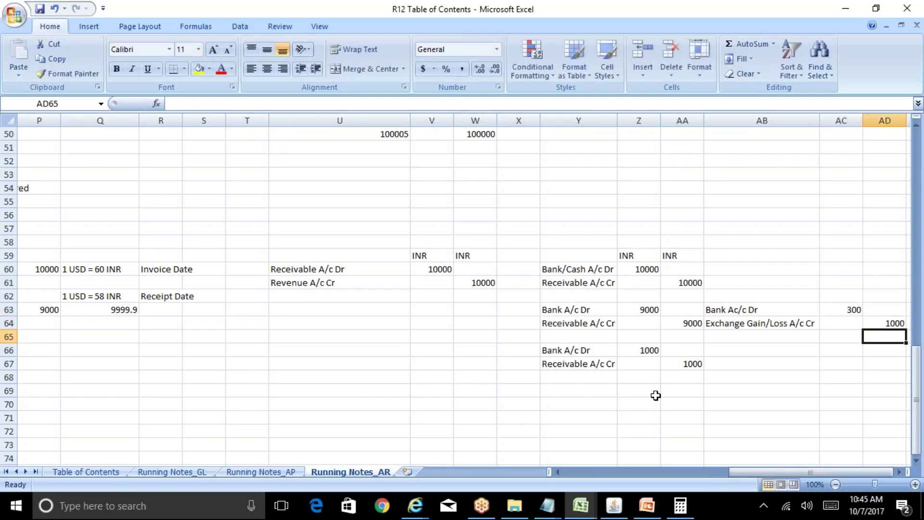
{"action": "key", "text": "Up"}
{"action": "key", "text": "Up"}
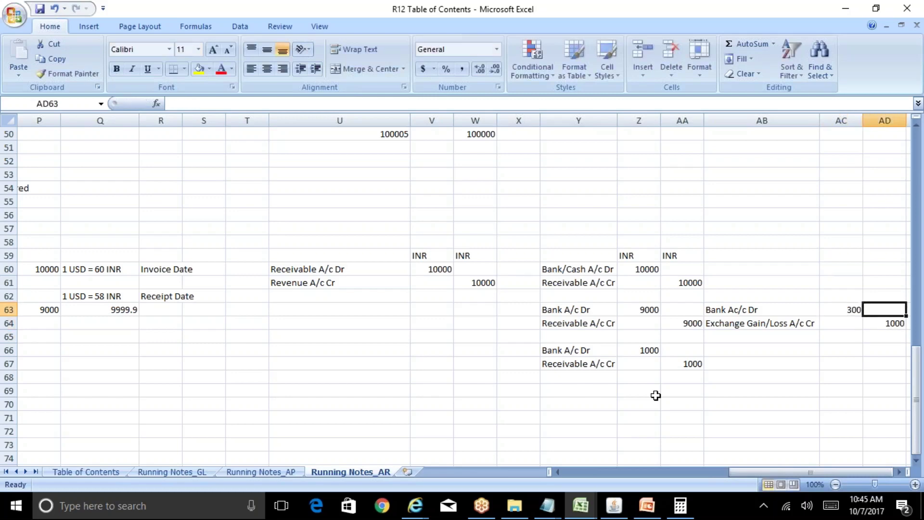
{"action": "key", "text": "Down"}
{"action": "key", "text": "Left"}
{"action": "key", "text": "Left"}
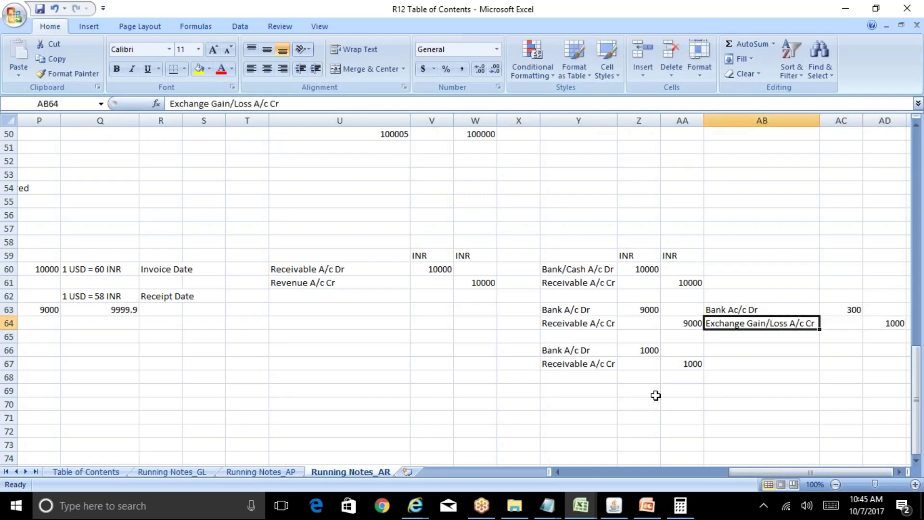
{"action": "key", "text": "F2"}
{"action": "key", "text": "BackSpace"}
{"action": "key", "text": "BackSpace"}
{"action": "type", "text": "D"}
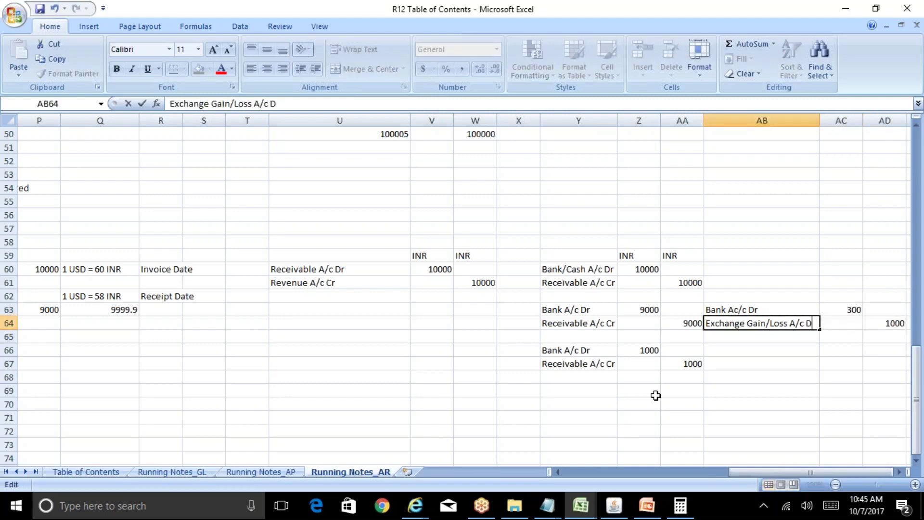
{"action": "type", "text": "r"}
{"action": "key", "text": "Tab"}
{"action": "type", "text": "300"}
{"action": "key", "text": "ctrl+Return"}
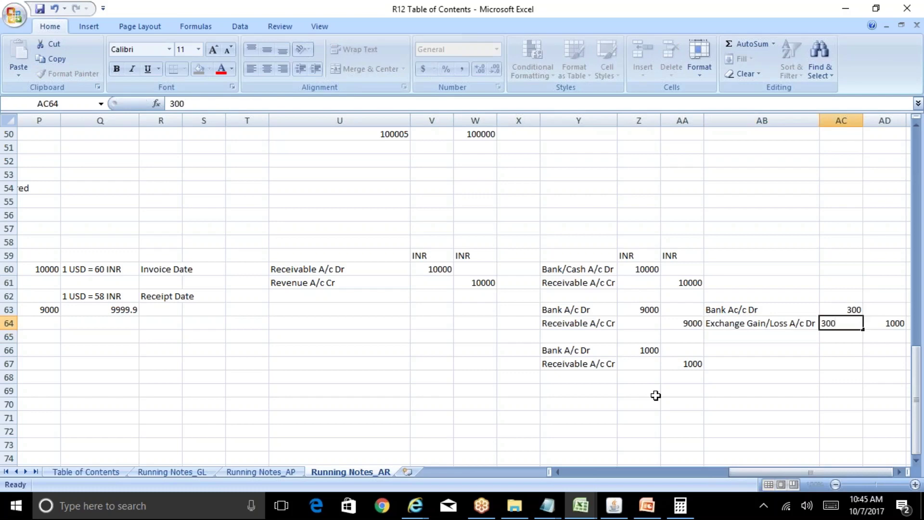
Clear the credit amount in AD64 and the Bank Ac/c Dr line in AB63 and AC63
{"action": "key", "text": "Tab"}
{"action": "key", "text": "Delete"}
{"action": "key", "text": "Up"}
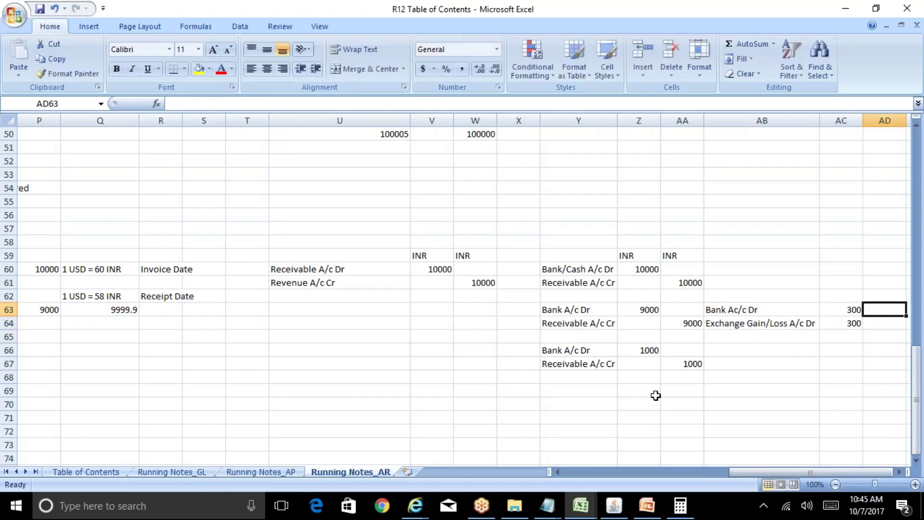
{"action": "key", "text": "Left"}
{"action": "key", "text": "Delete"}
{"action": "key", "text": "Left"}
Add the credit line Bank A/c Cr in AB65 with 300 in AD65
{"action": "key", "text": "Down"}
{"action": "key", "text": "Down"}
{"action": "key", "text": "Right"}
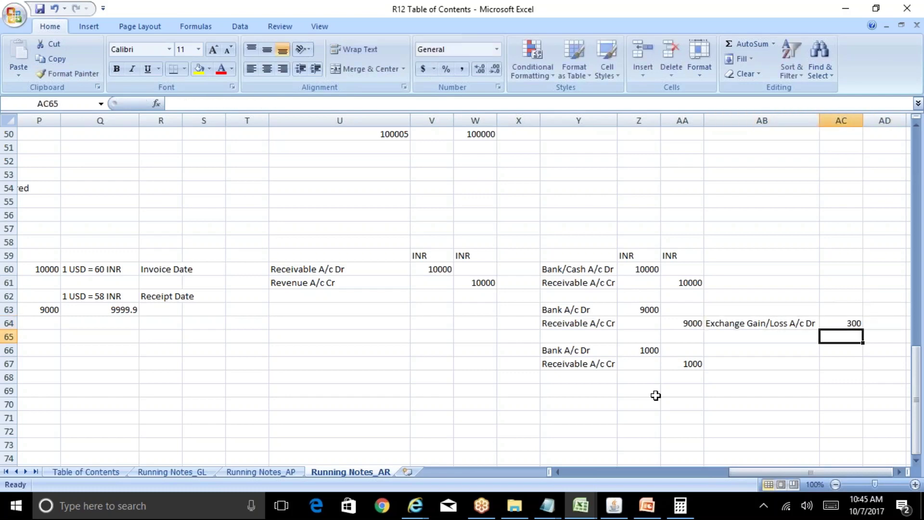
{"action": "key", "text": "Right"}
{"action": "type", "text": "300"}
{"action": "key", "text": "Return"}
{"action": "key", "text": "Down"}
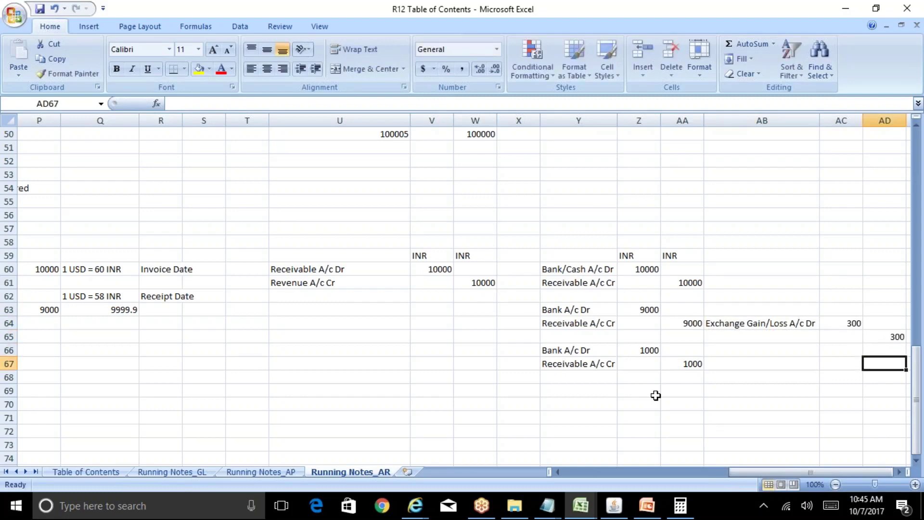
{"action": "key", "text": "Up"}
{"action": "key", "text": "Up"}
{"action": "key", "text": "Left"}
{"action": "key", "text": "Left"}
{"action": "type", "text": "Ba"}
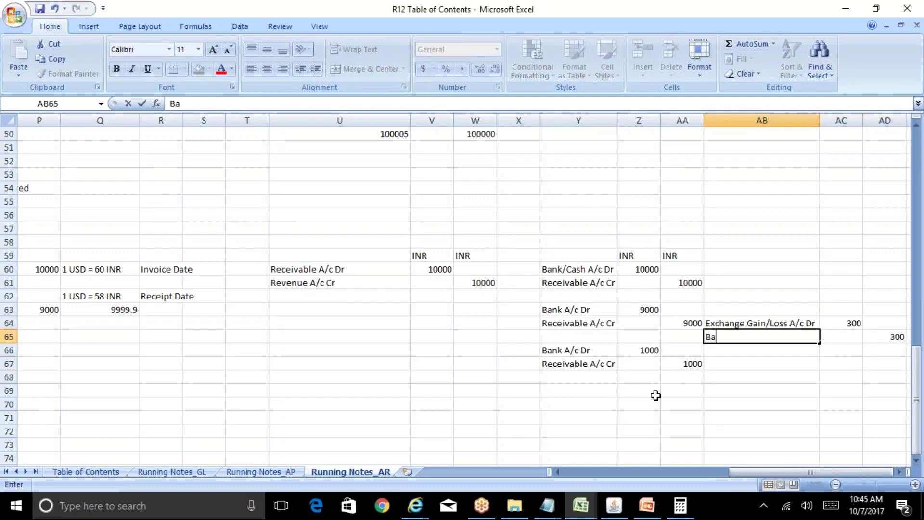
{"action": "type", "text": "nk A/c Cr"}
{"action": "key", "text": "Return"}
{"action": "key", "text": "Up"}
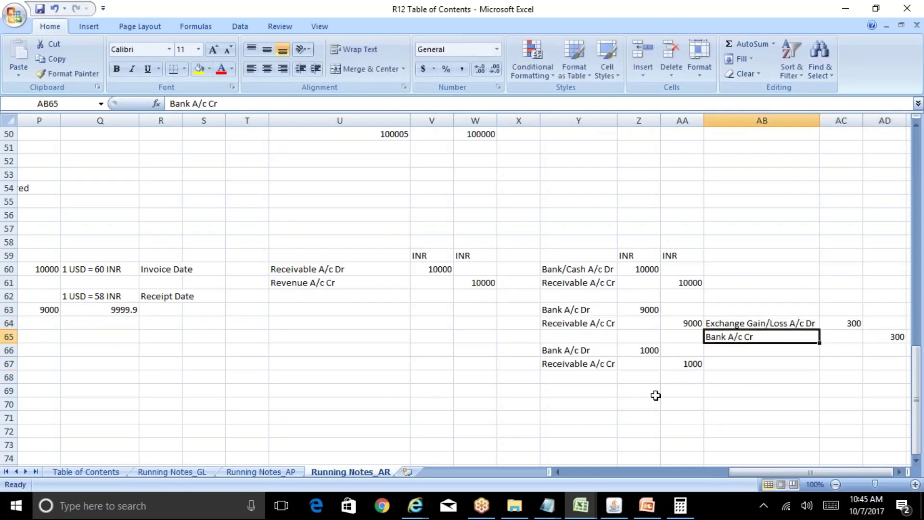
Review the exchange loss entry in rows 64 and 65 and the bank debit amounts of both receipts
{"action": "key", "text": "Right"}
{"action": "key", "text": "Right"}
{"action": "key", "text": "Right"}
{"action": "key", "text": "Left"}
{"action": "key", "text": "Left"}
{"action": "key", "text": "Left"}
{"action": "key", "text": "Left"}
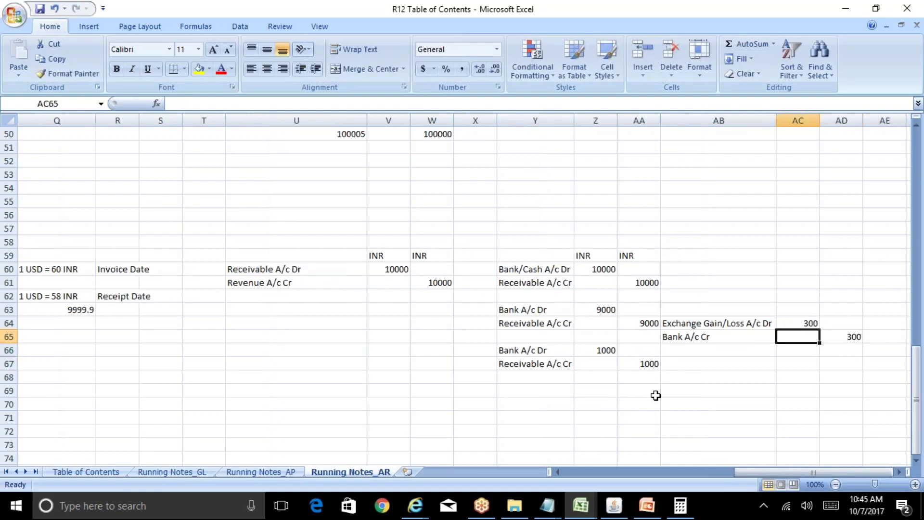
{"action": "key", "text": "Down"}
{"action": "key", "text": "Down"}
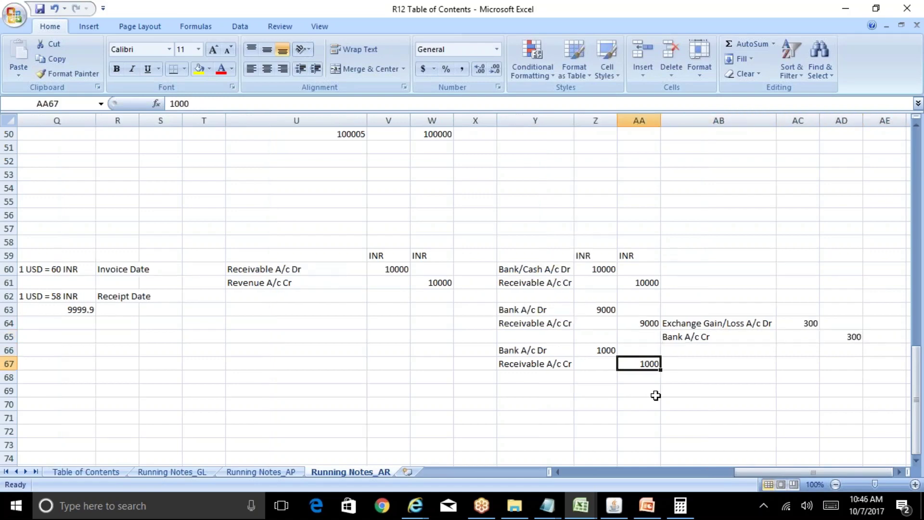
{"action": "left_click", "coordinate": [608, 314]}
{"action": "left_click", "coordinate": [605, 350]}
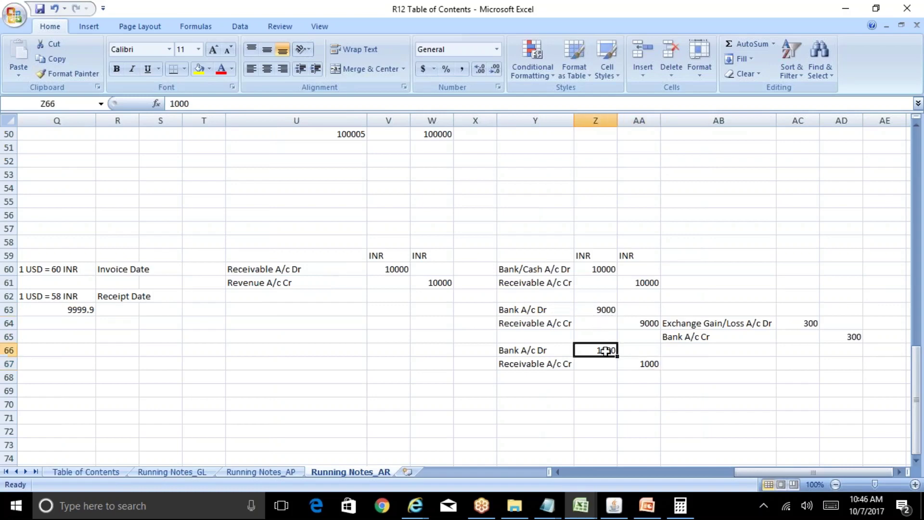
Review the bank credit amount in AD65 and move back along row 65 to the invoice and receipt figures
{"action": "left_click", "coordinate": [831, 336]}
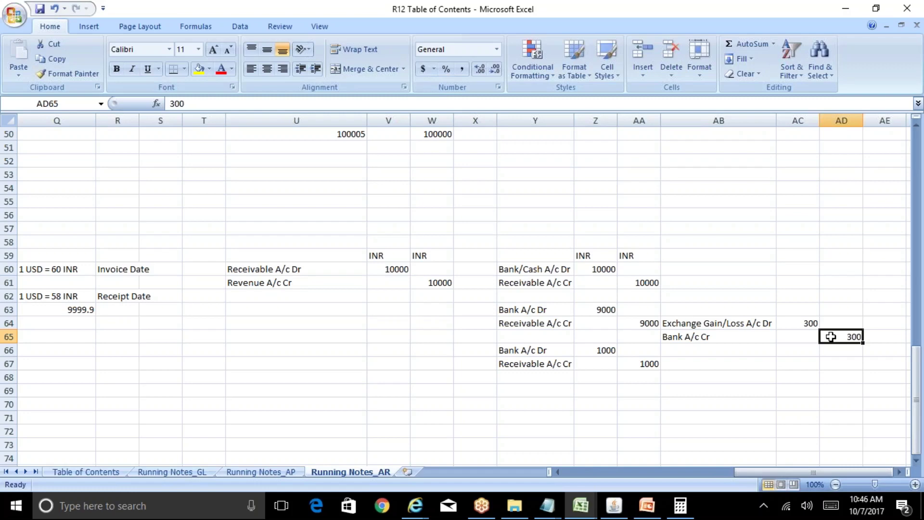
{"action": "key", "text": "Left"}
{"action": "key", "text": "Left"}
{"action": "key", "text": "Left"}
{"action": "key", "text": "Left"}
{"action": "key", "text": "Left"}
{"action": "key", "text": "Left"}
{"action": "key", "text": "Left"}
{"action": "key", "text": "Left"}
{"action": "key", "text": "Left"}
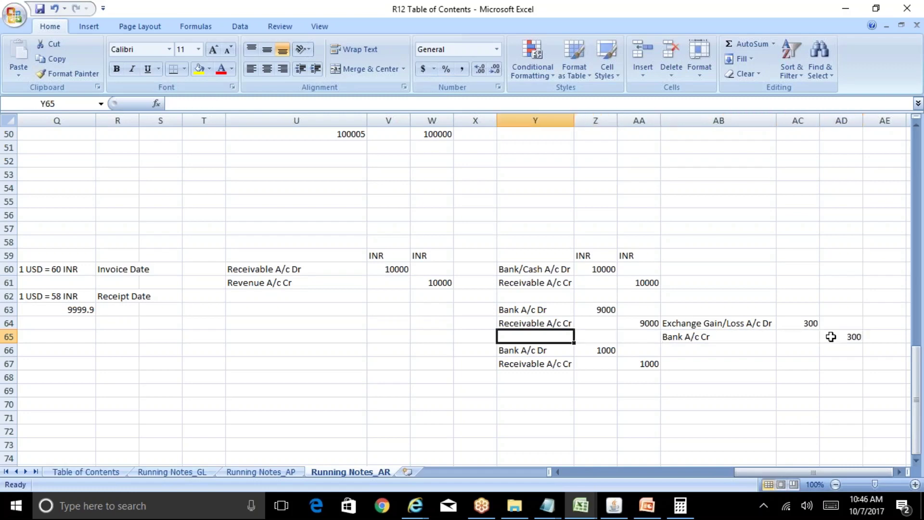
{"action": "key", "text": "Left"}
{"action": "key", "text": "Left"}
{"action": "key", "text": "Left"}
{"action": "key", "text": "Left"}
{"action": "key", "text": "Left"}
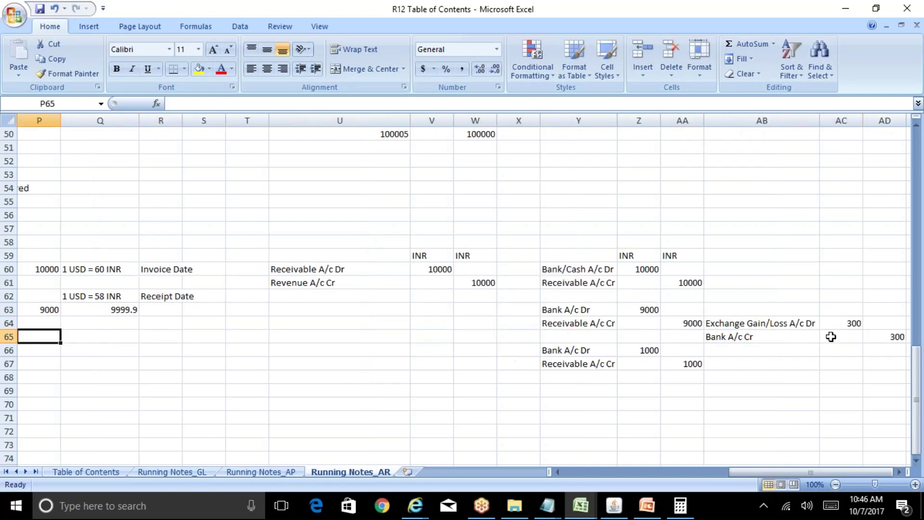
Make the Cross Currency Receipts topic in C21 of the Table of Contents sheet bold
{"action": "left_click", "coordinate": [115, 472]}
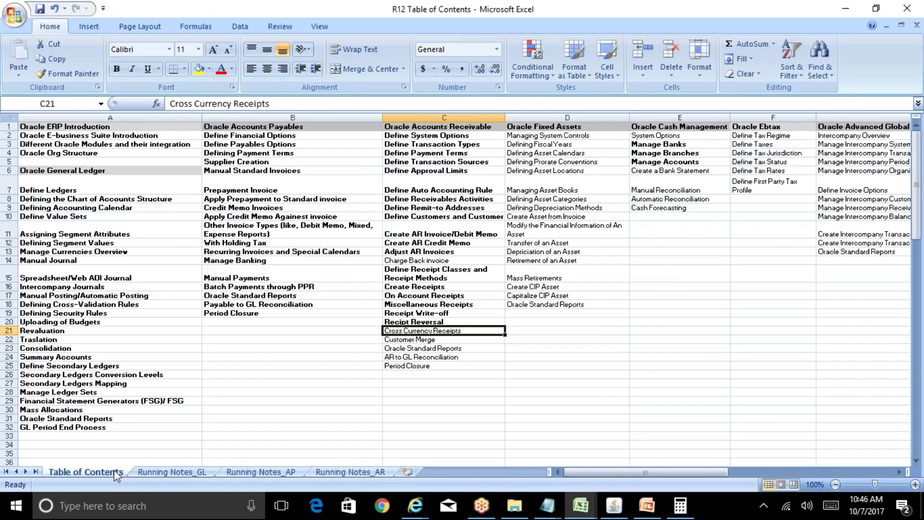
{"action": "key", "text": "ctrl+b"}
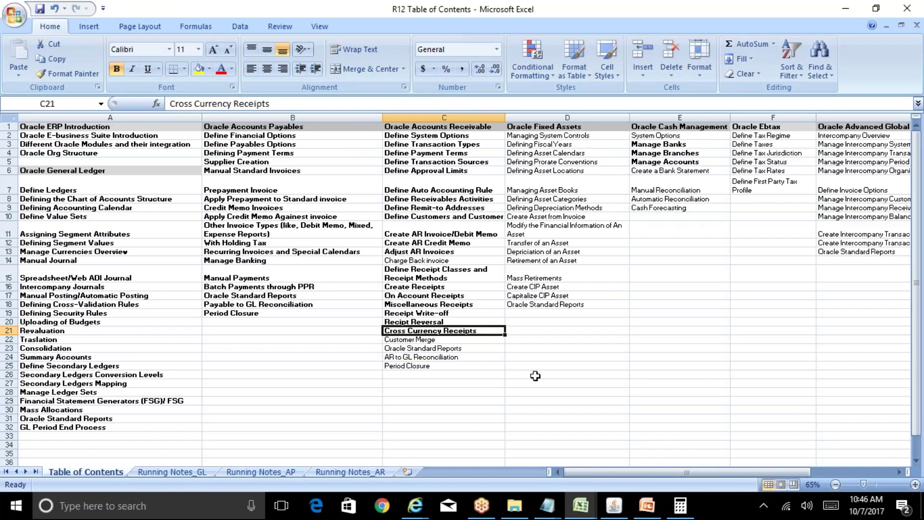
Switch to Oracle Applications and examine the rate date, rate type and rate of the USD receipt RC9999
{"action": "key", "text": "alt+Tab"}
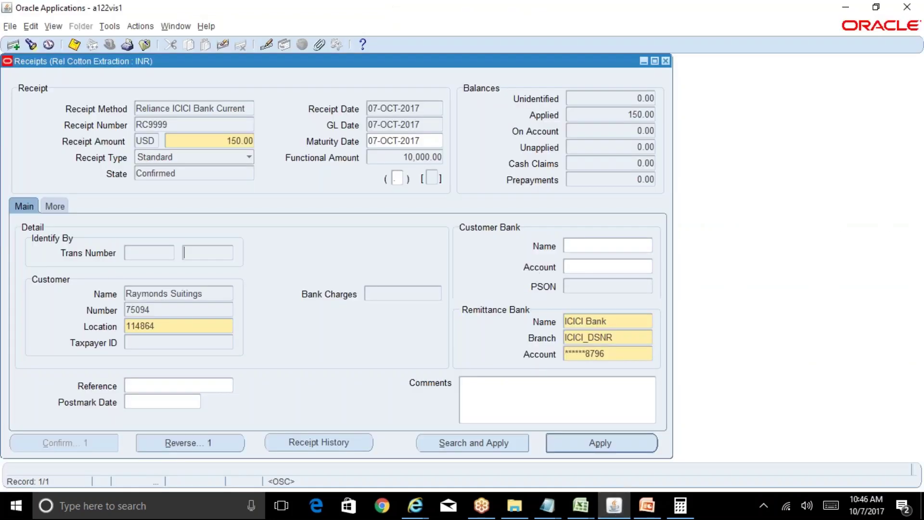
{"action": "left_click", "coordinate": [239, 140]}
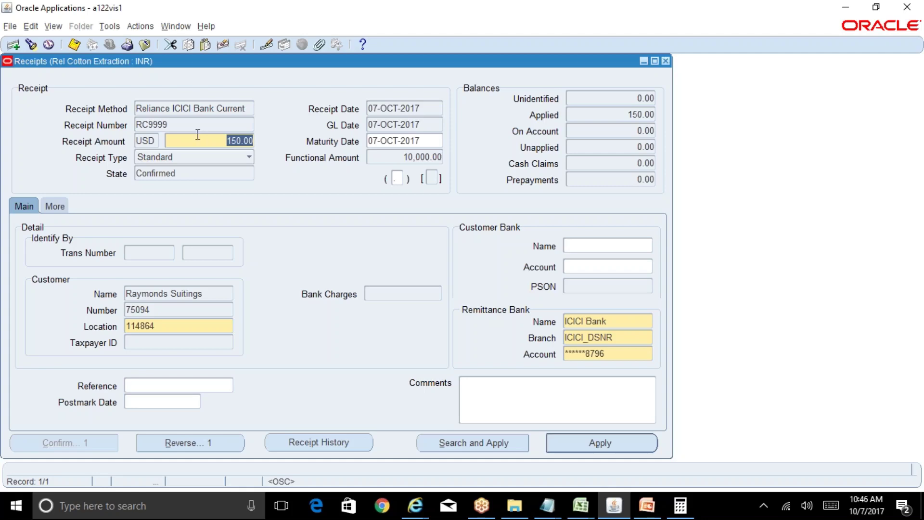
{"action": "left_click", "coordinate": [111, 27]}
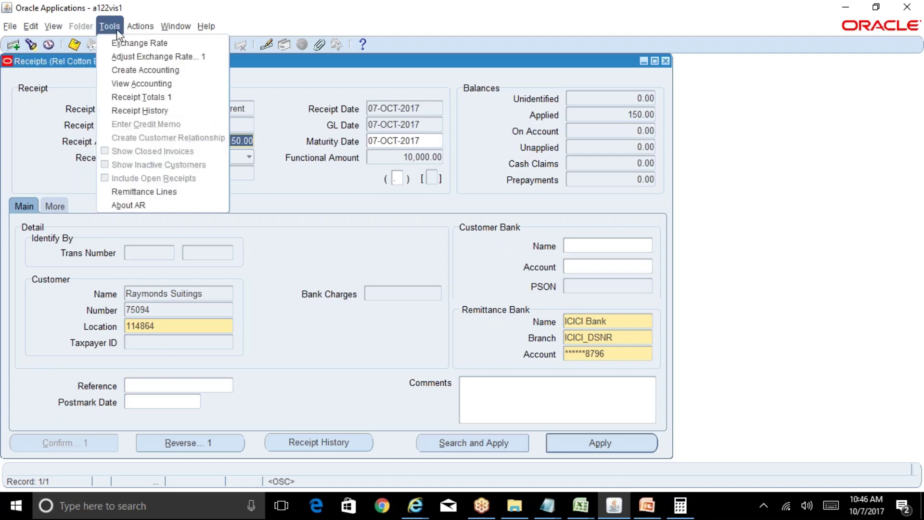
{"action": "left_click", "coordinate": [134, 48]}
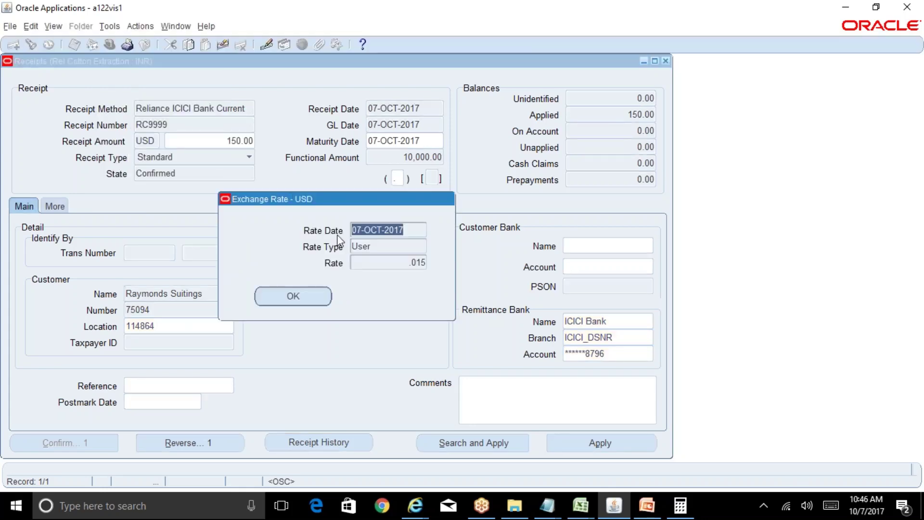
{"action": "left_click", "coordinate": [383, 250]}
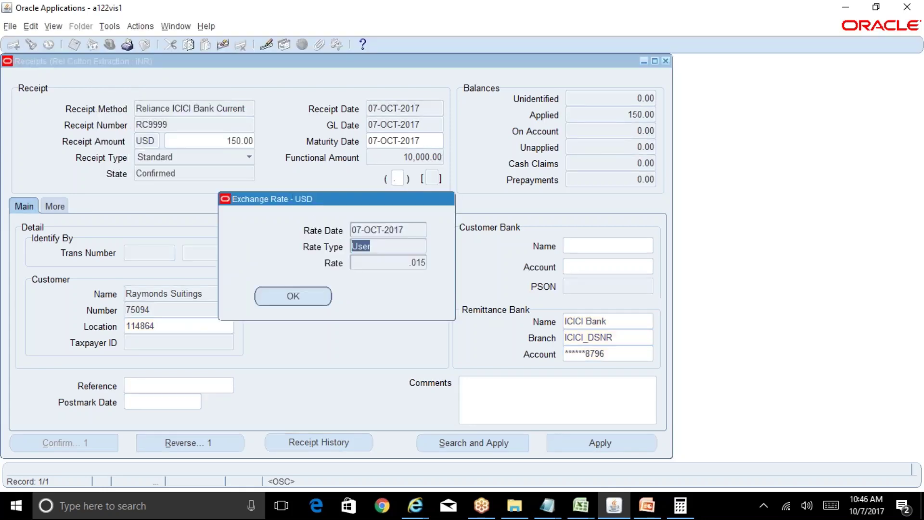
{"action": "left_click", "coordinate": [394, 265]}
{"action": "left_click", "coordinate": [380, 247]}
{"action": "left_click", "coordinate": [405, 265]}
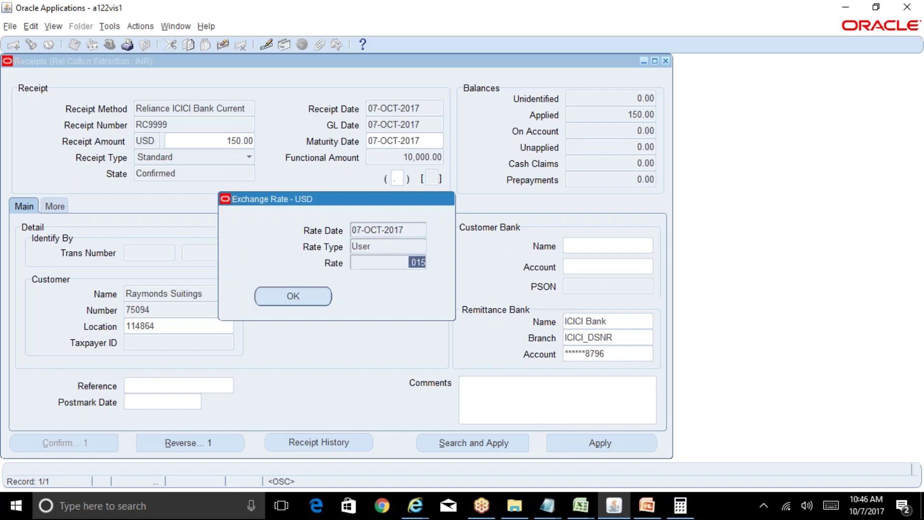
{"action": "left_click", "coordinate": [385, 247]}
{"action": "left_click", "coordinate": [399, 262]}
Switch to the R12 Table of Contents workbook in Excel and review the exchange rates in column Q and the receipt entries along row 63
{"action": "left_click", "coordinate": [581, 505]}
{"action": "left_click", "coordinate": [480, 459]}
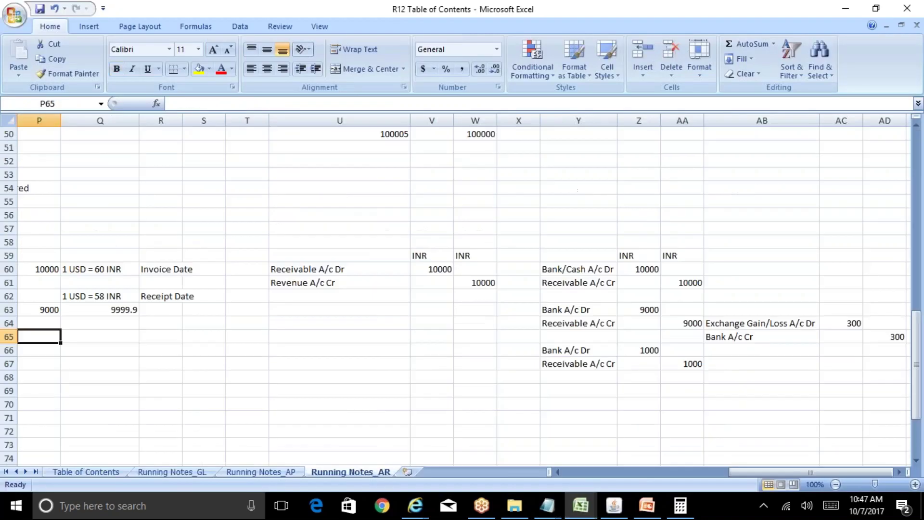
{"action": "left_click", "coordinate": [97, 271]}
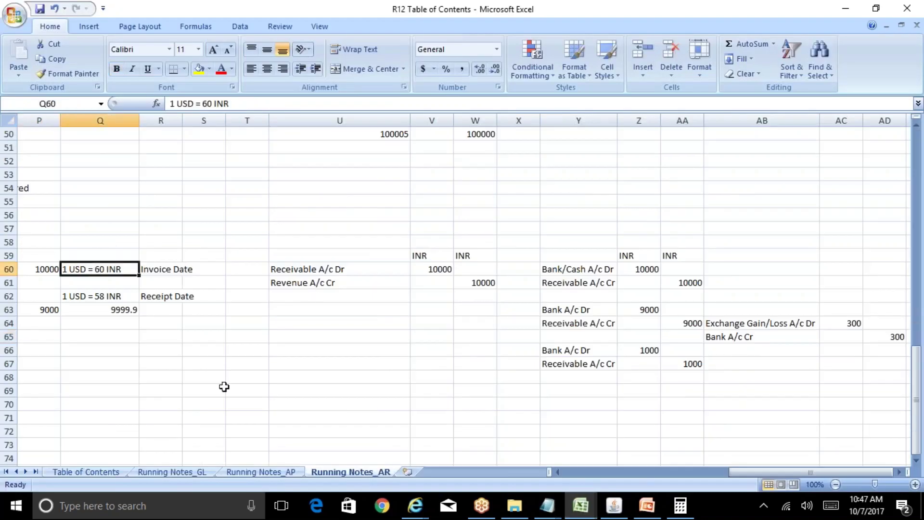
{"action": "key", "text": "Down"}
{"action": "key", "text": "Down"}
{"action": "key", "text": "Down"}
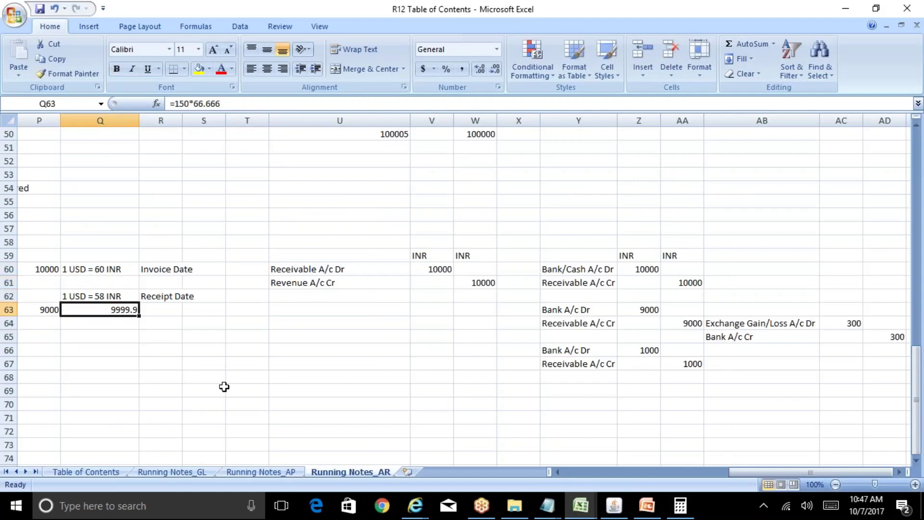
{"action": "key", "text": "Right"}
{"action": "key", "text": "Right"}
{"action": "key", "text": "Right"}
{"action": "key", "text": "Right"}
{"action": "key", "text": "Right"}
{"action": "key", "text": "Right"}
{"action": "key", "text": "Right"}
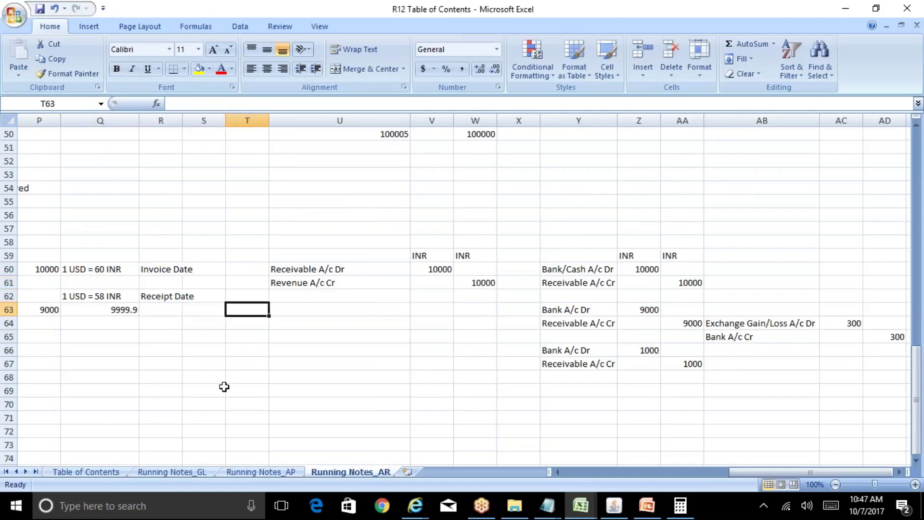
{"action": "key", "text": "Right"}
{"action": "key", "text": "Right"}
{"action": "key", "text": "Right"}
{"action": "key", "text": "Right"}
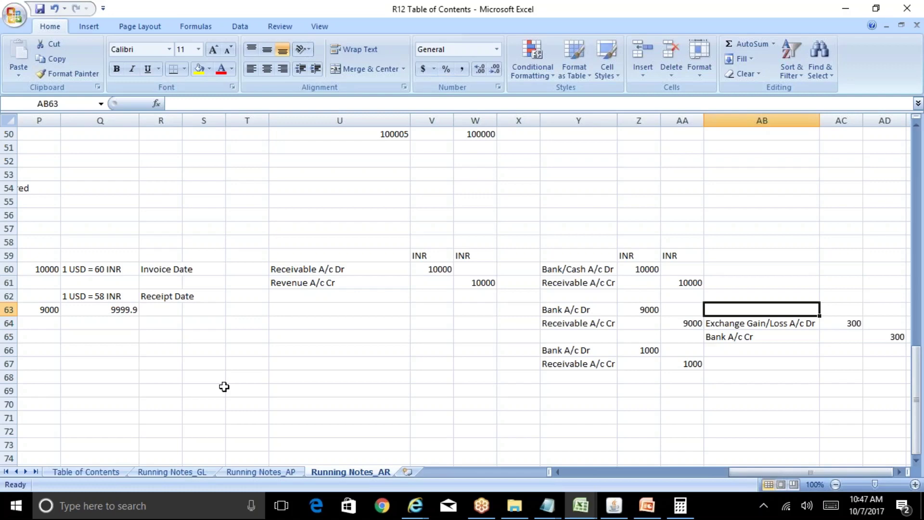
Check the receipt's exchange rate in Oracle Applications again and return to the Running Notes_AR sheet in Excel
{"action": "left_click", "coordinate": [613, 505]}
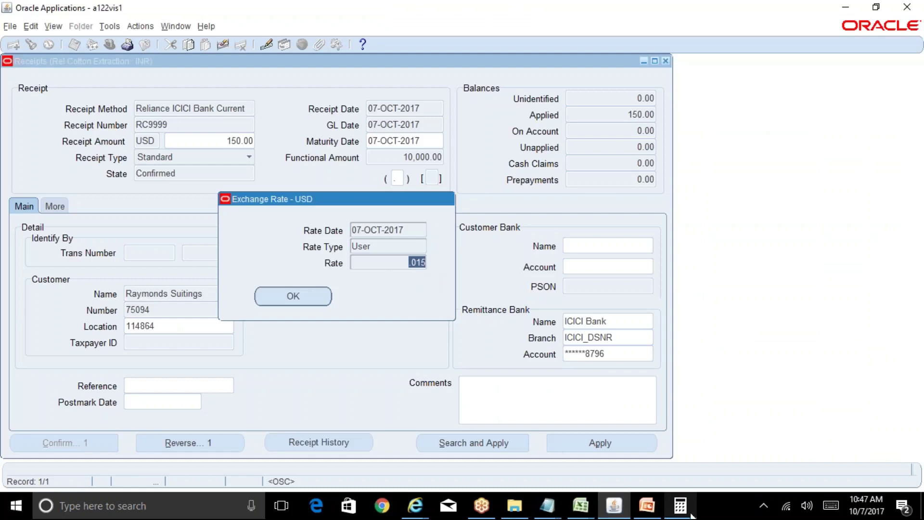
{"action": "mouse_move", "coordinate": [600, 514]}
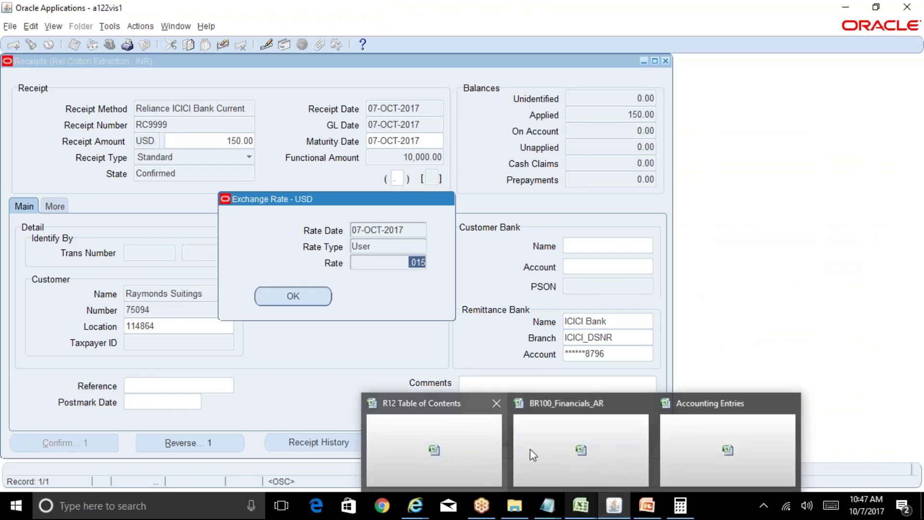
{"action": "left_click", "coordinate": [562, 450]}
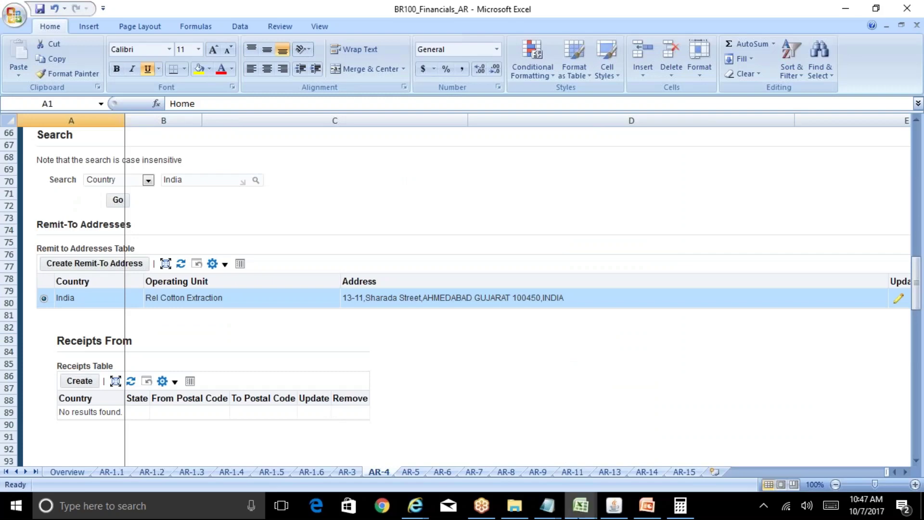
{"action": "mouse_move", "coordinate": [580, 505]}
{"action": "left_click", "coordinate": [456, 469]}
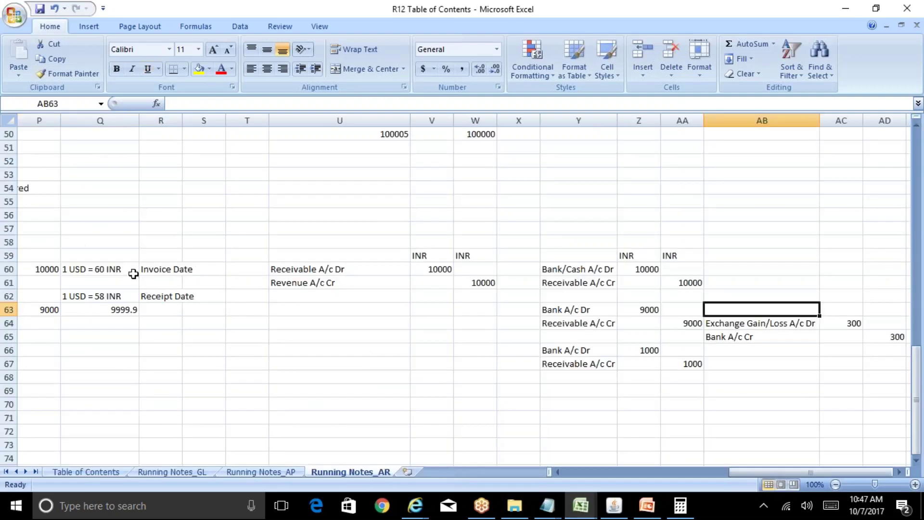
Compare the invoice date and receipt date exchange rates in Q60 and Q62, and return to the Table of Contents sheet
{"action": "left_click", "coordinate": [149, 271]}
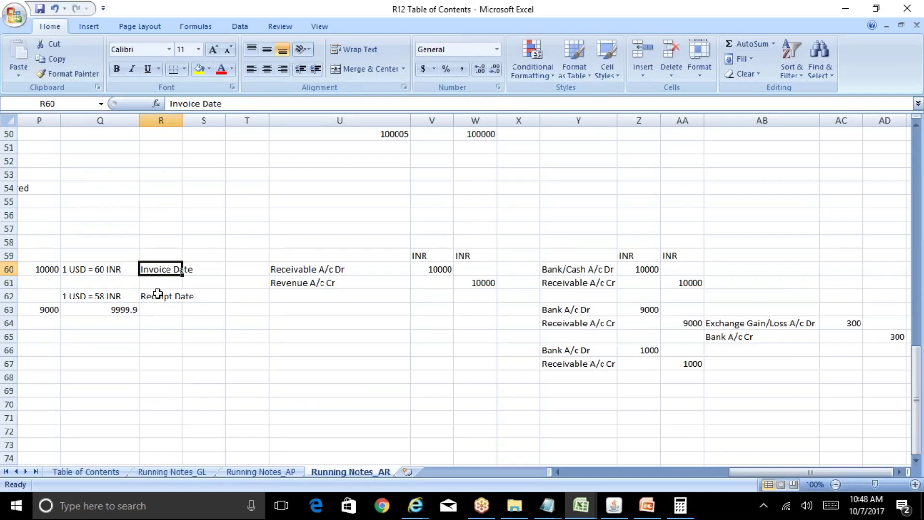
{"action": "key", "text": "Left"}
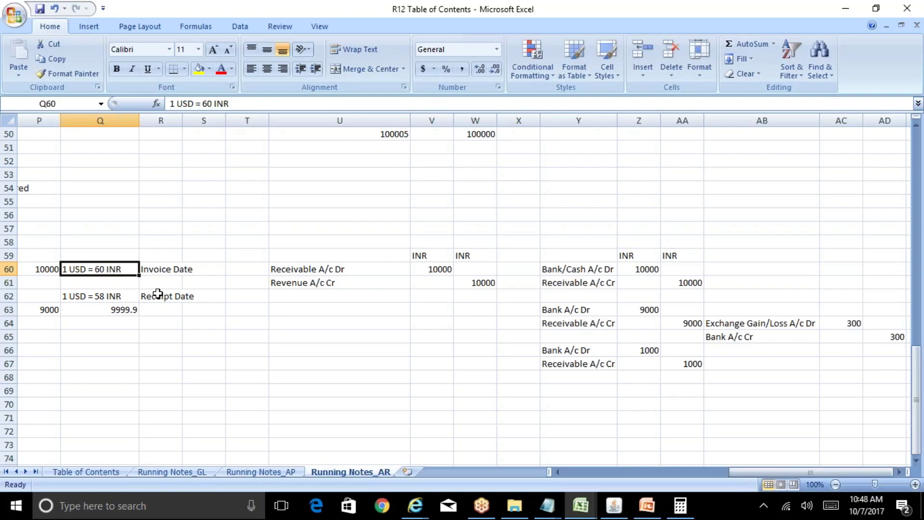
{"action": "key", "text": "Down"}
{"action": "key", "text": "Down"}
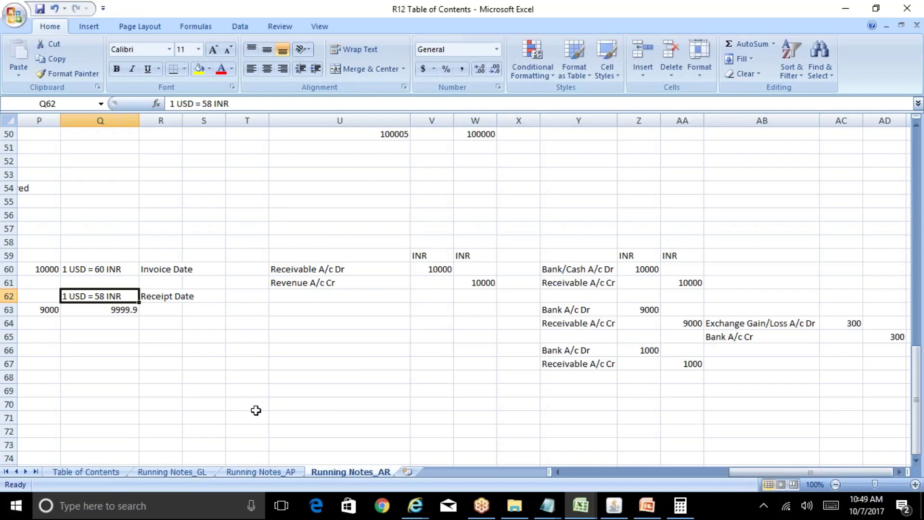
{"action": "left_click", "coordinate": [113, 472]}
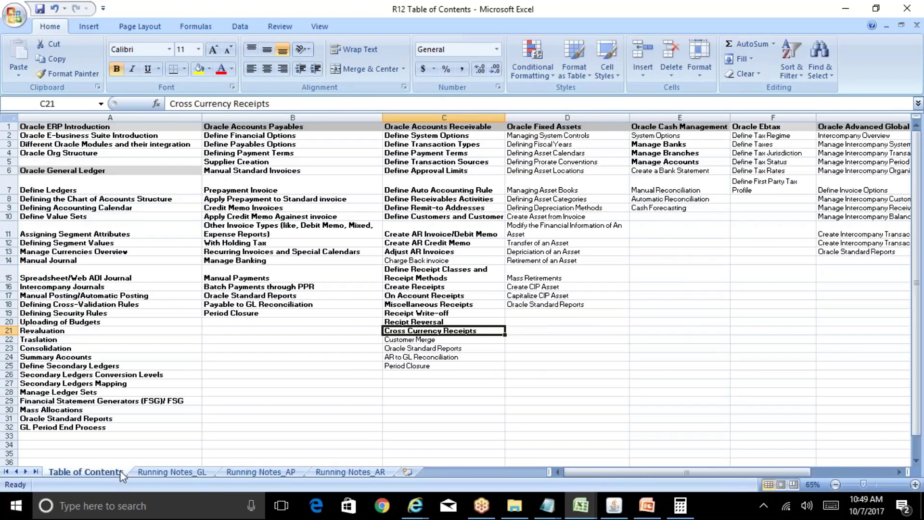